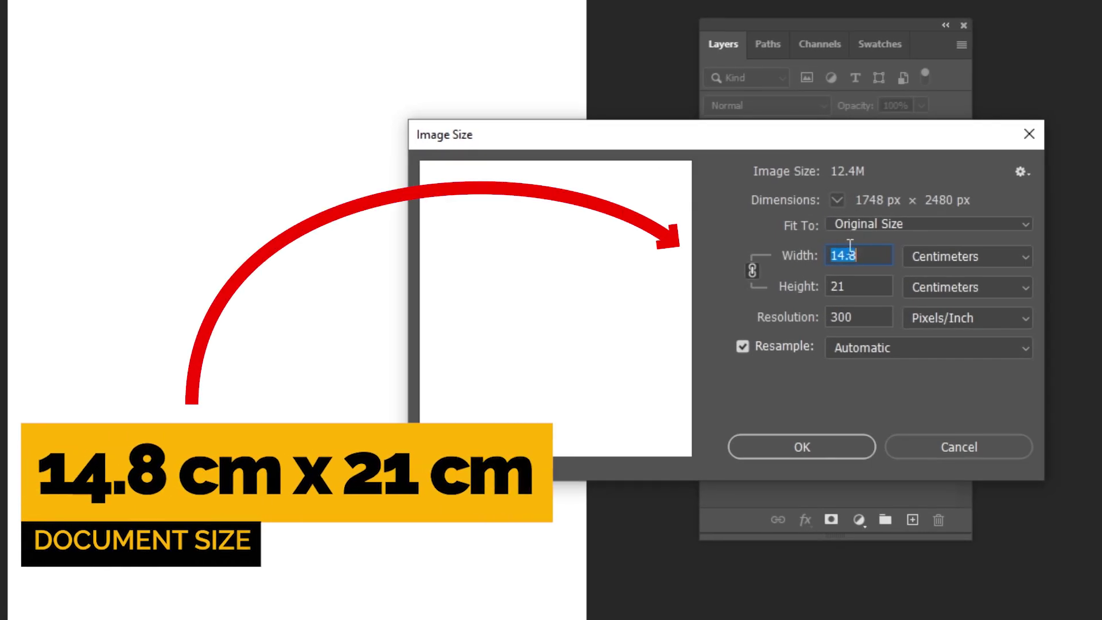
Resize the image to 14.8 cm wide by 21 cm high at 300 pixels/inch.
click(867, 287)
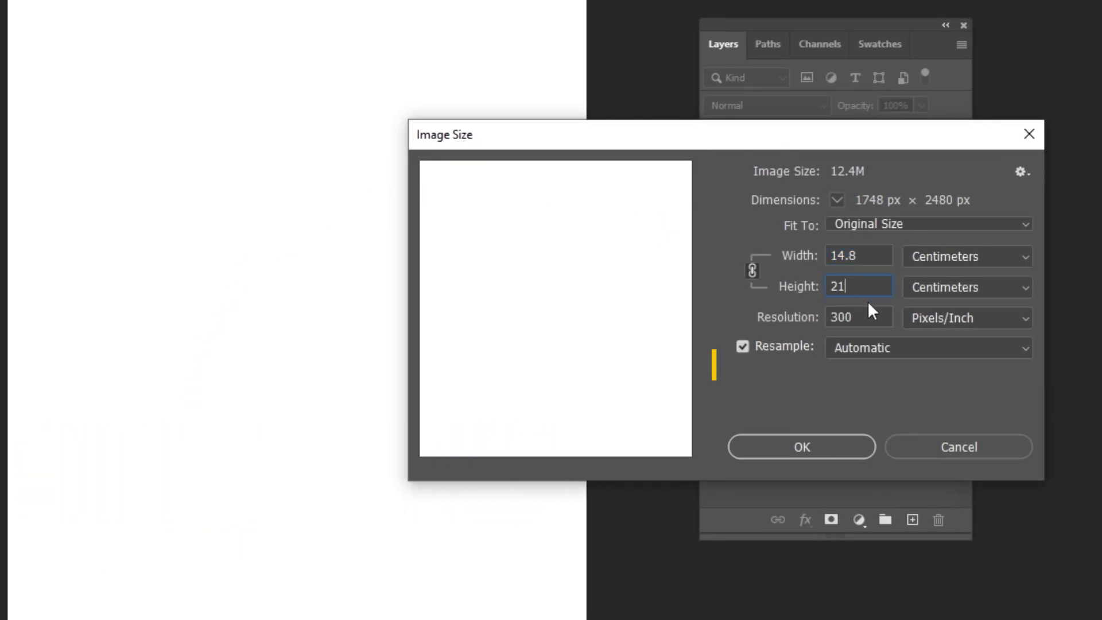
click(847, 446)
Add a Solid Color fill layer in navy #032256 over the background.
click(601, 396)
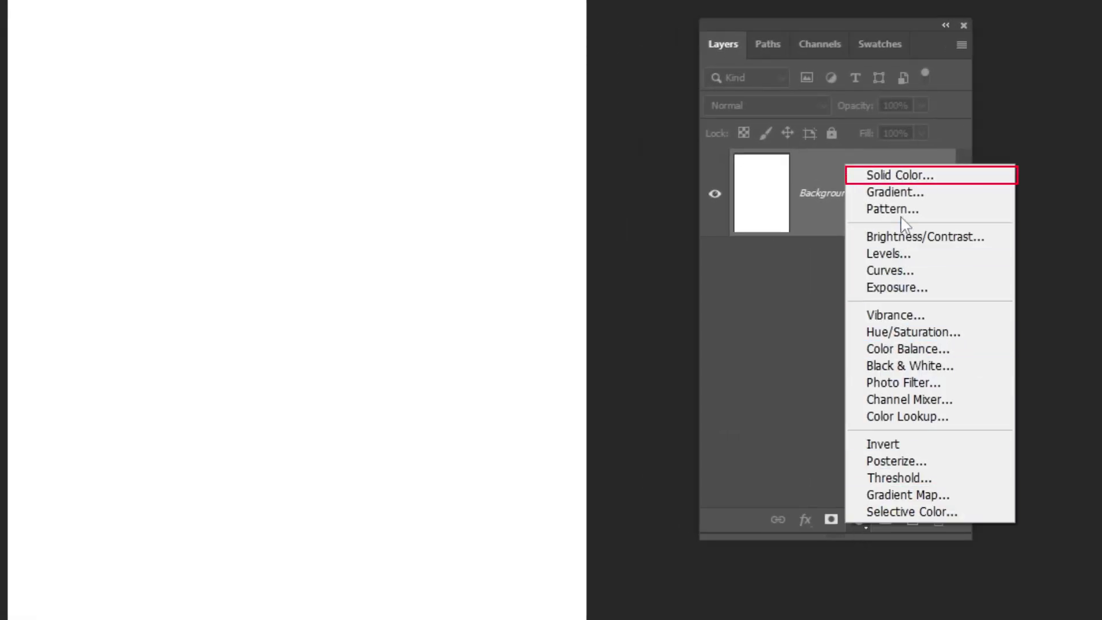
click(902, 178)
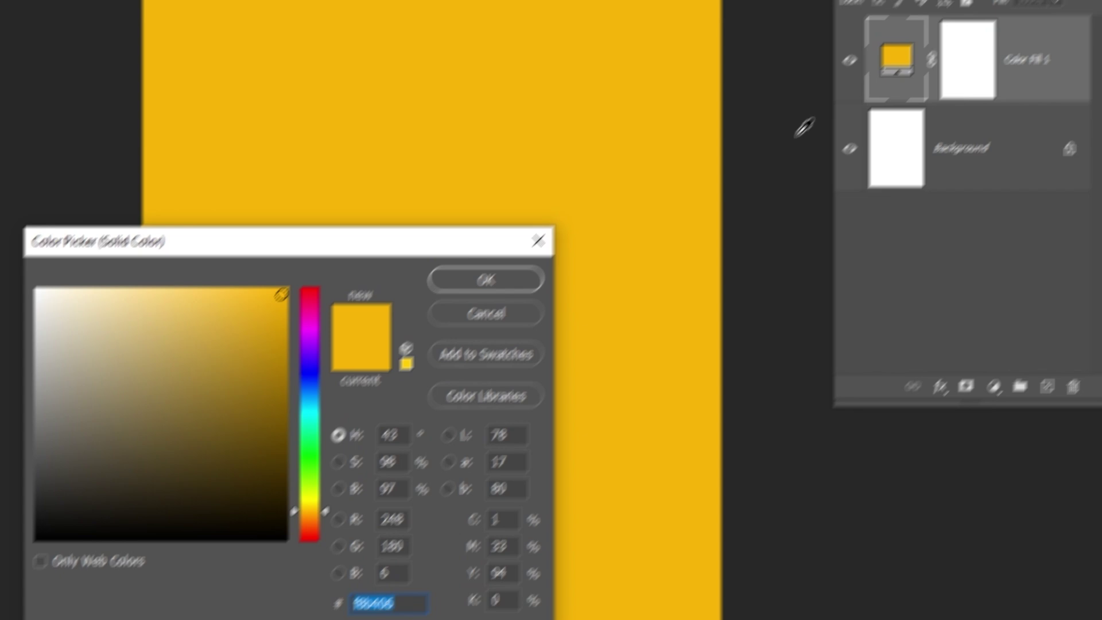
text(032256)
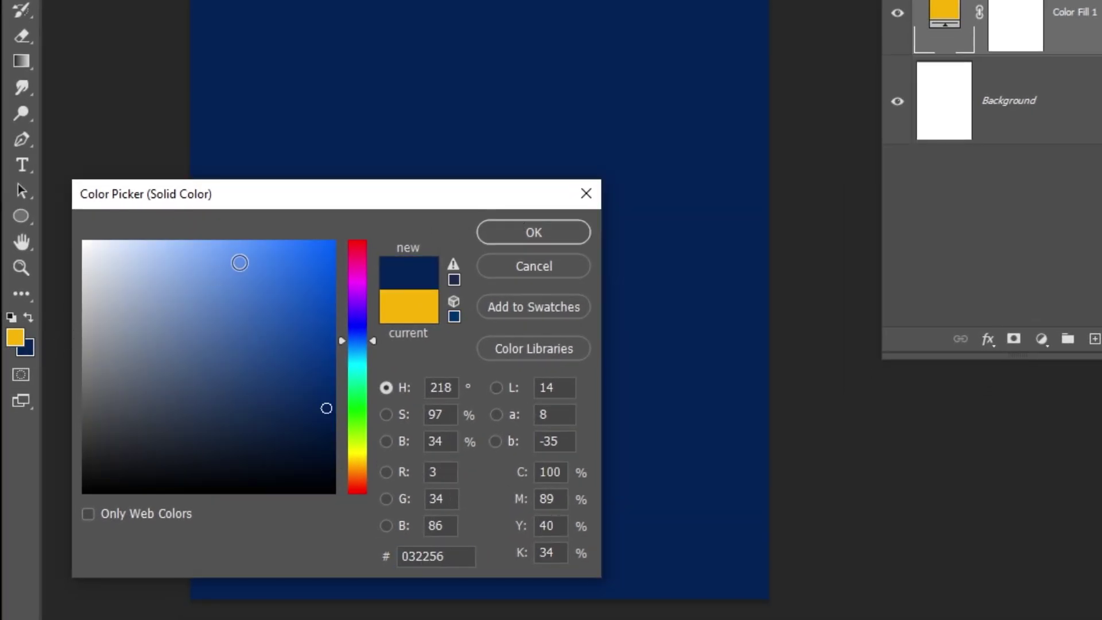
drag(319, 195, 388, 15)
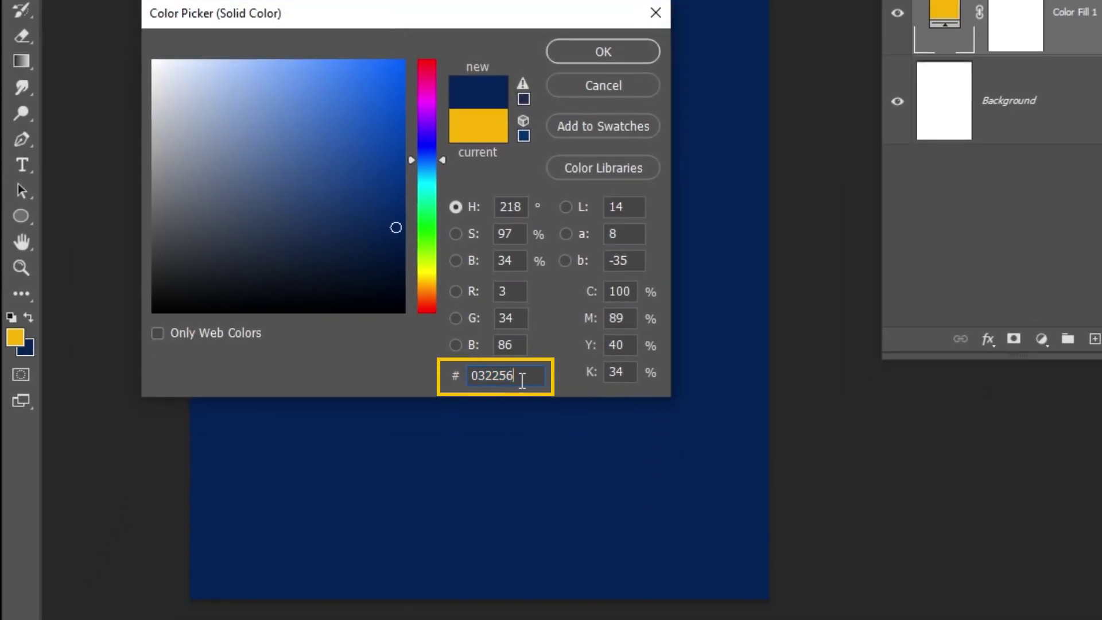
click(607, 53)
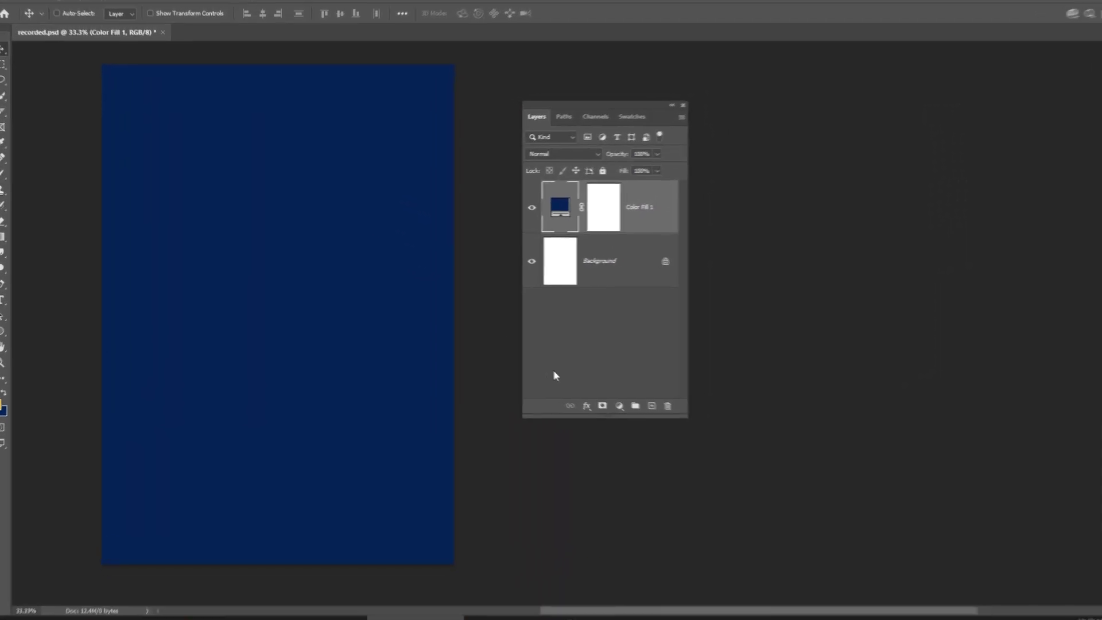
click(618, 405)
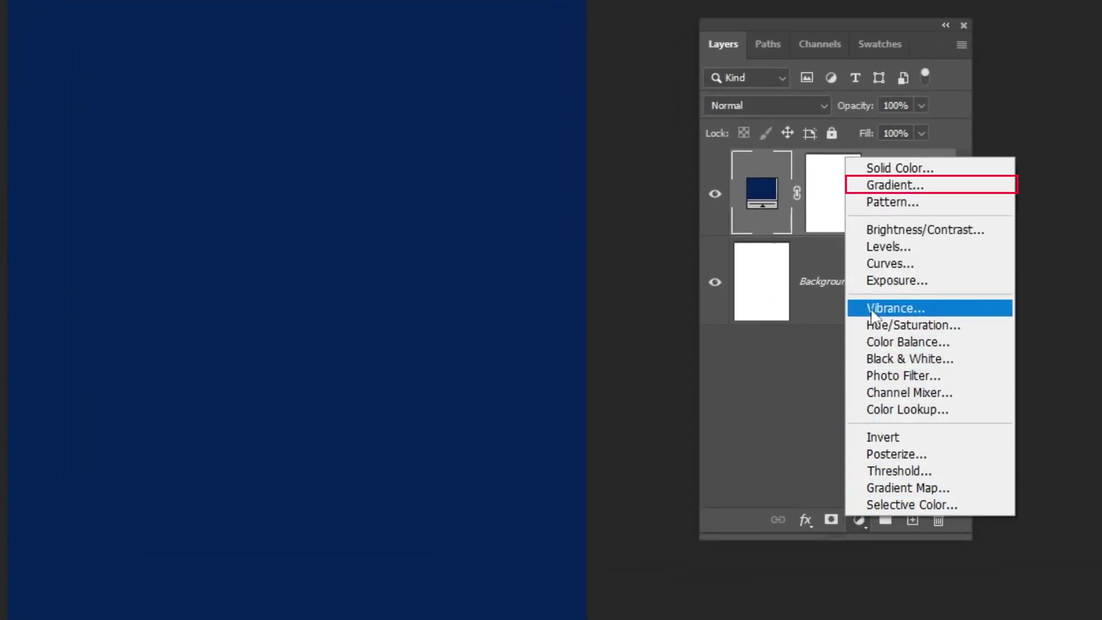
Add a gradient fill layer using the Basics Black, White preset.
click(893, 184)
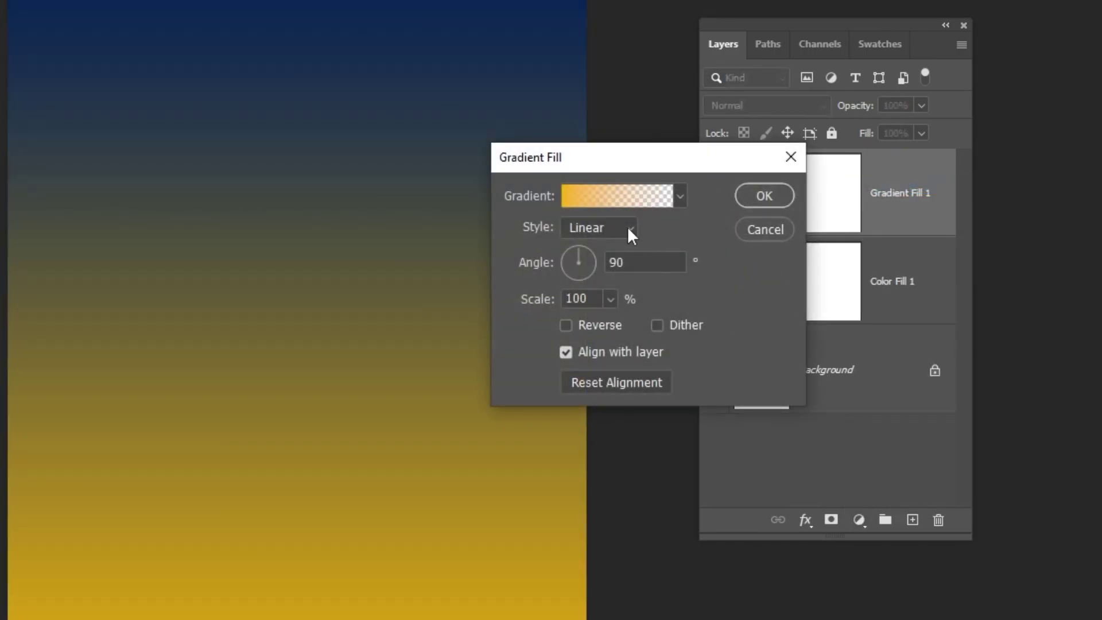
click(617, 198)
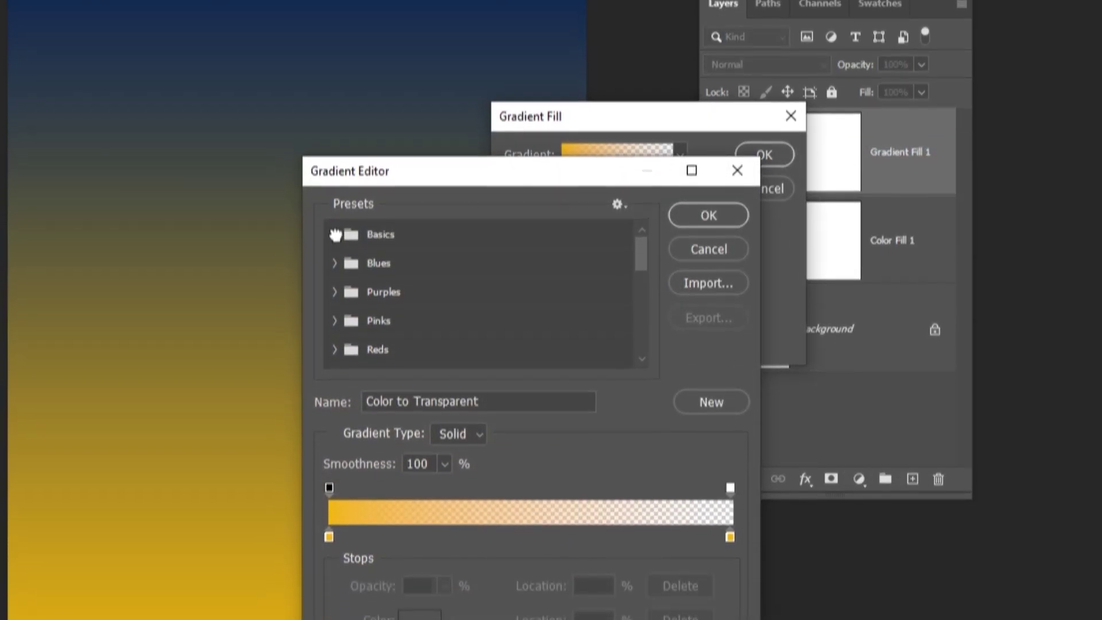
click(346, 279)
click(420, 226)
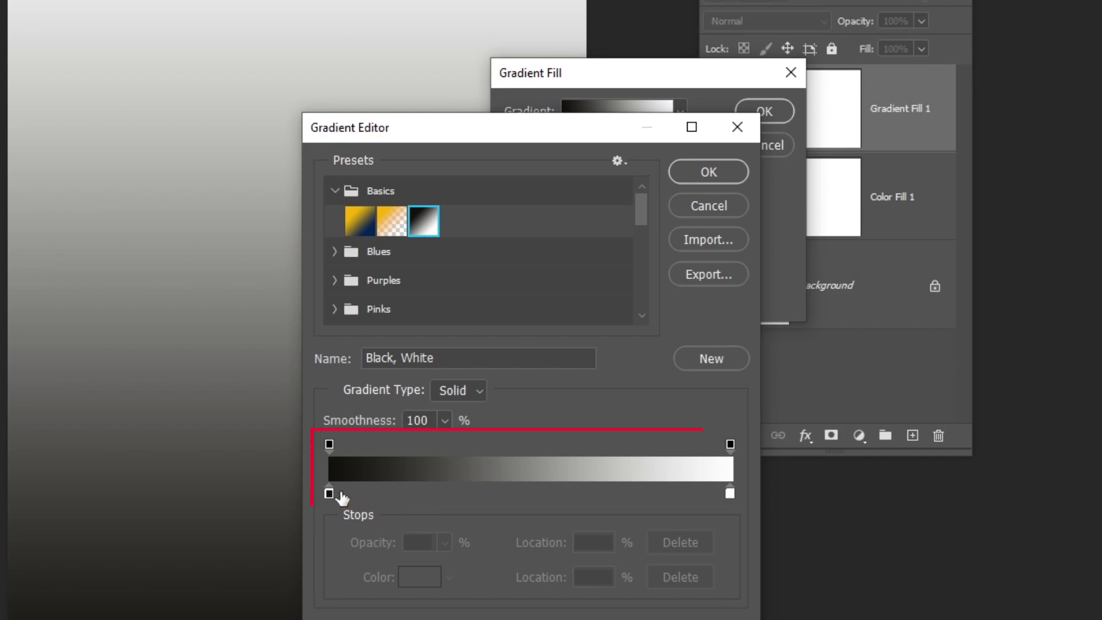
click(706, 173)
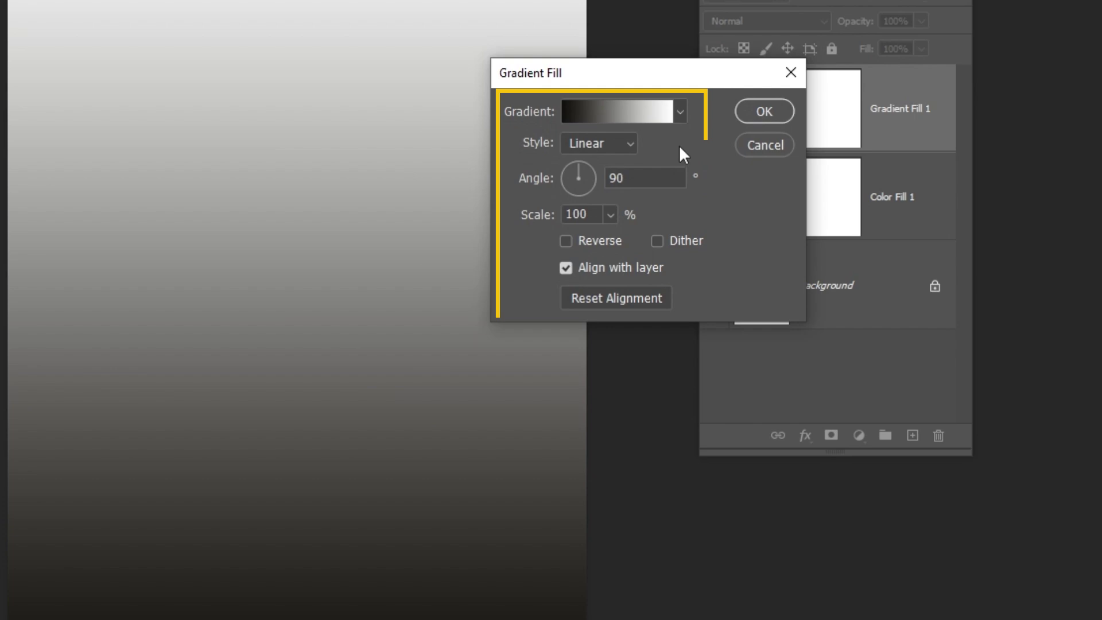
click(765, 111)
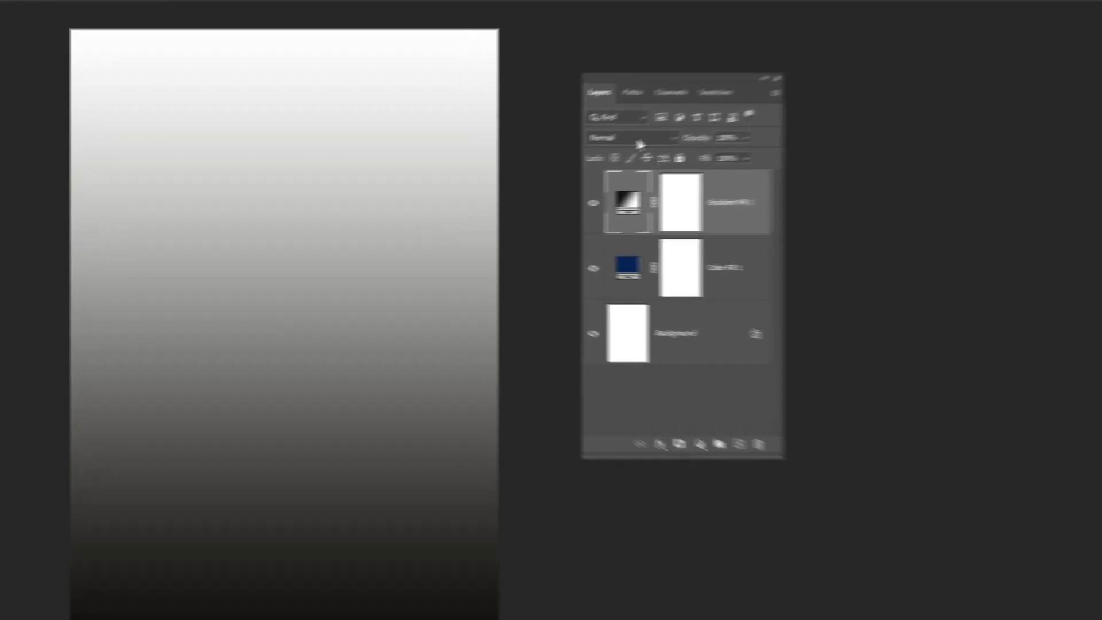
Set the gradient layer to Overlay and drag white-crinckled-paper onto the canvas.
click(639, 141)
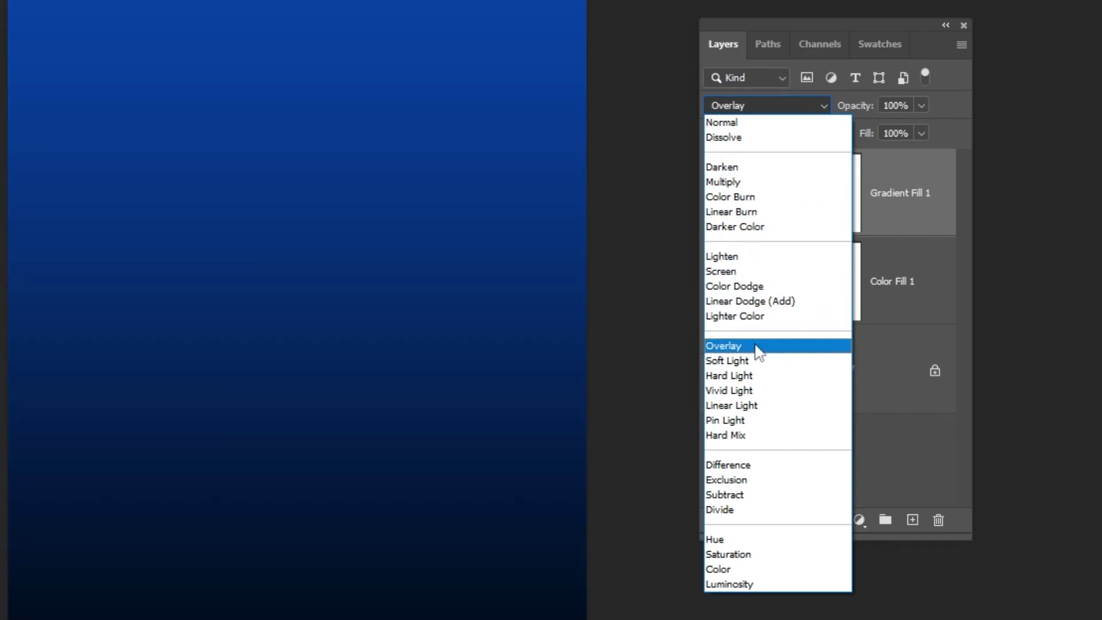
click(758, 346)
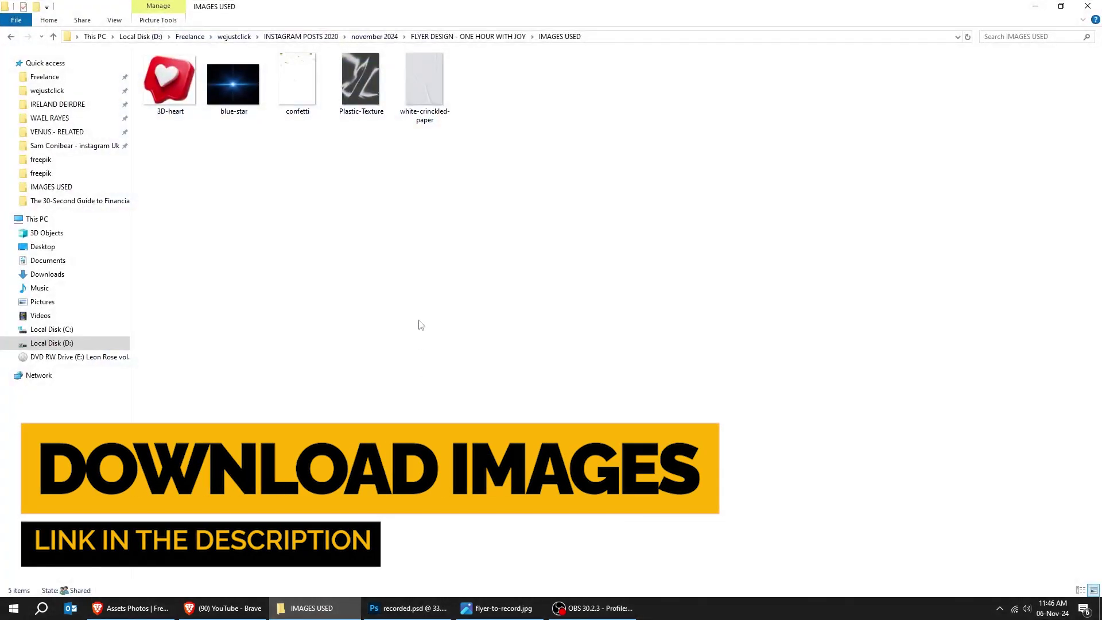
drag(425, 109, 387, 416)
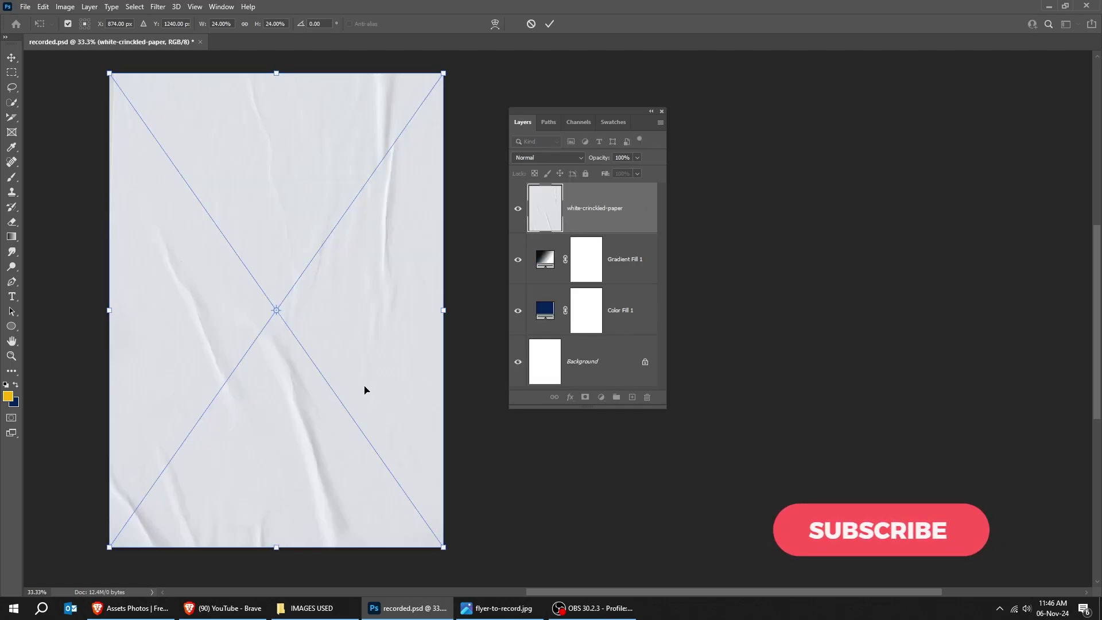
Commit the placed white-crinckled-paper image and set its blend mode to Color Burn.
key(Return)
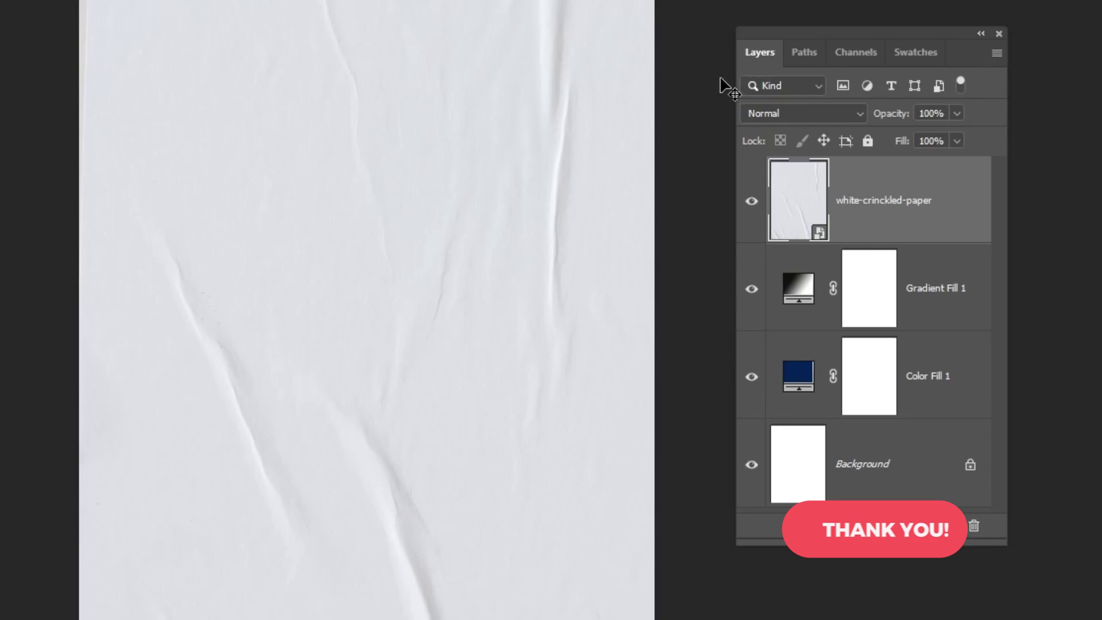
click(767, 110)
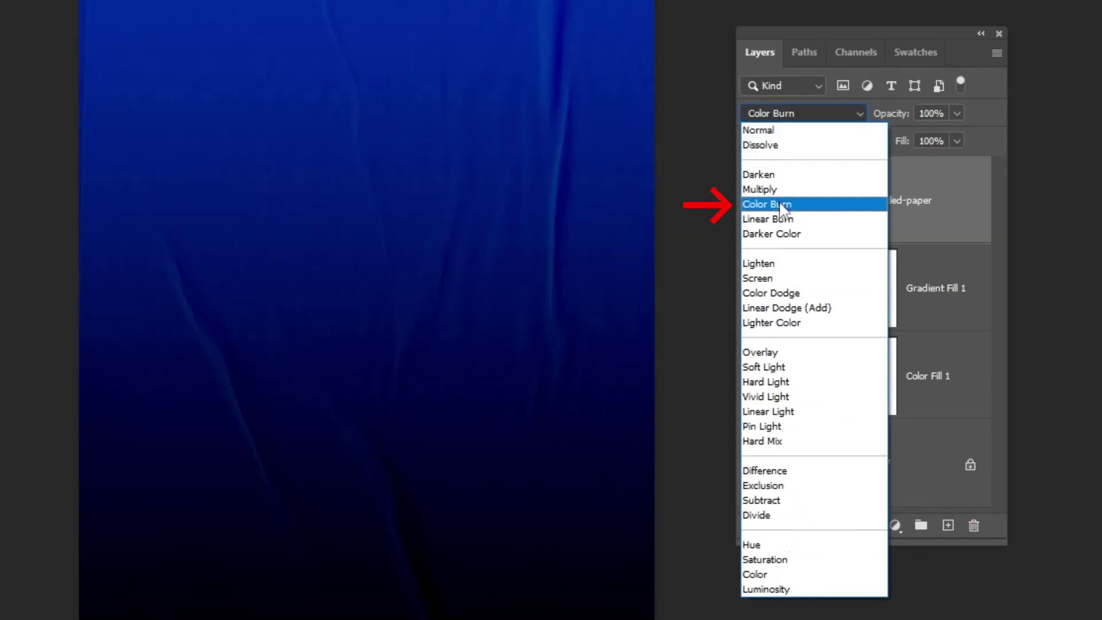
click(779, 204)
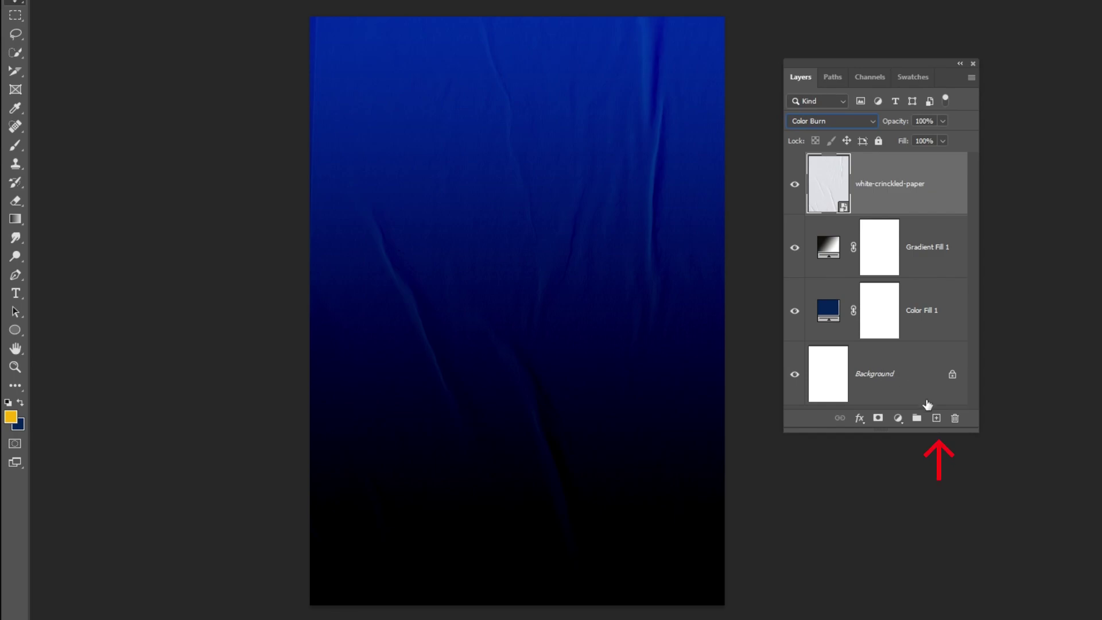
Create a new layer, set the foreground to bright blue 0a54d1, and choose a Soft Round brush.
click(933, 419)
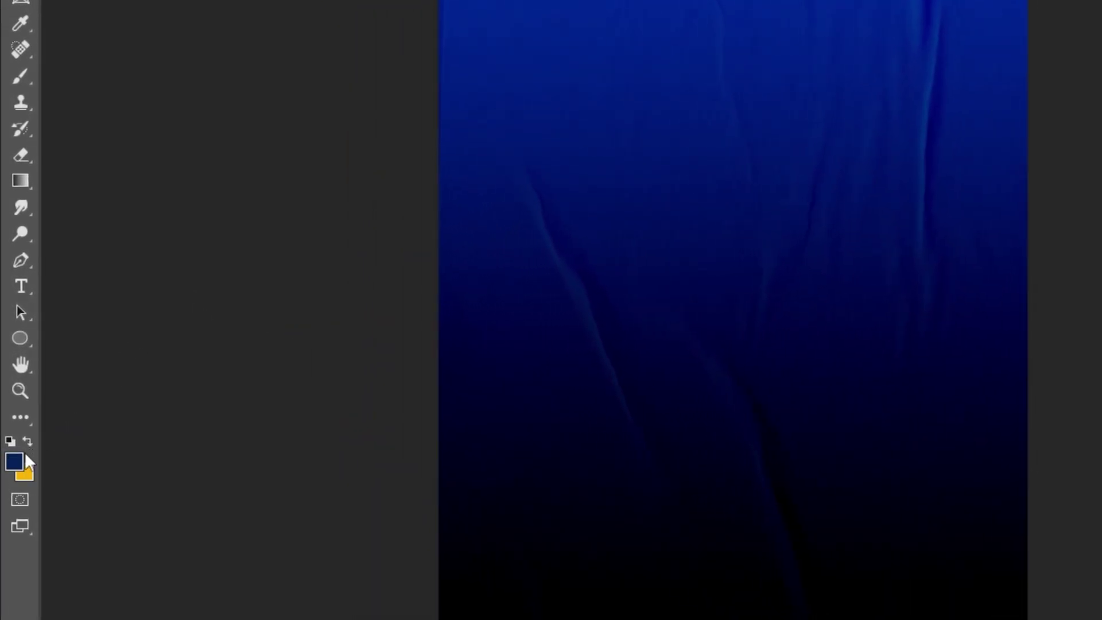
click(14, 461)
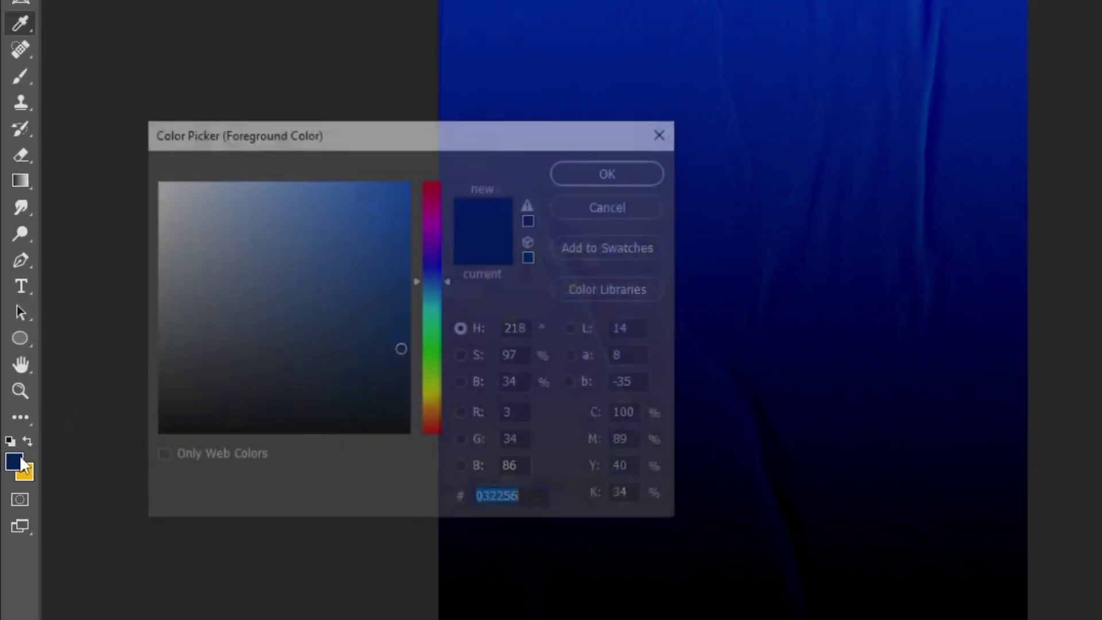
drag(399, 335, 384, 246)
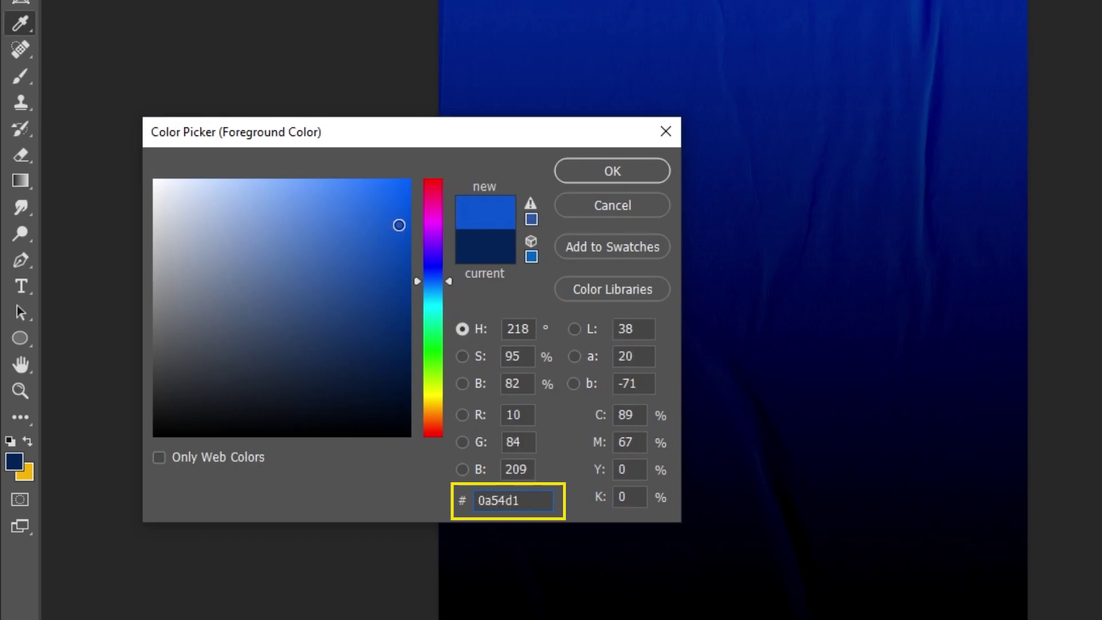
click(584, 173)
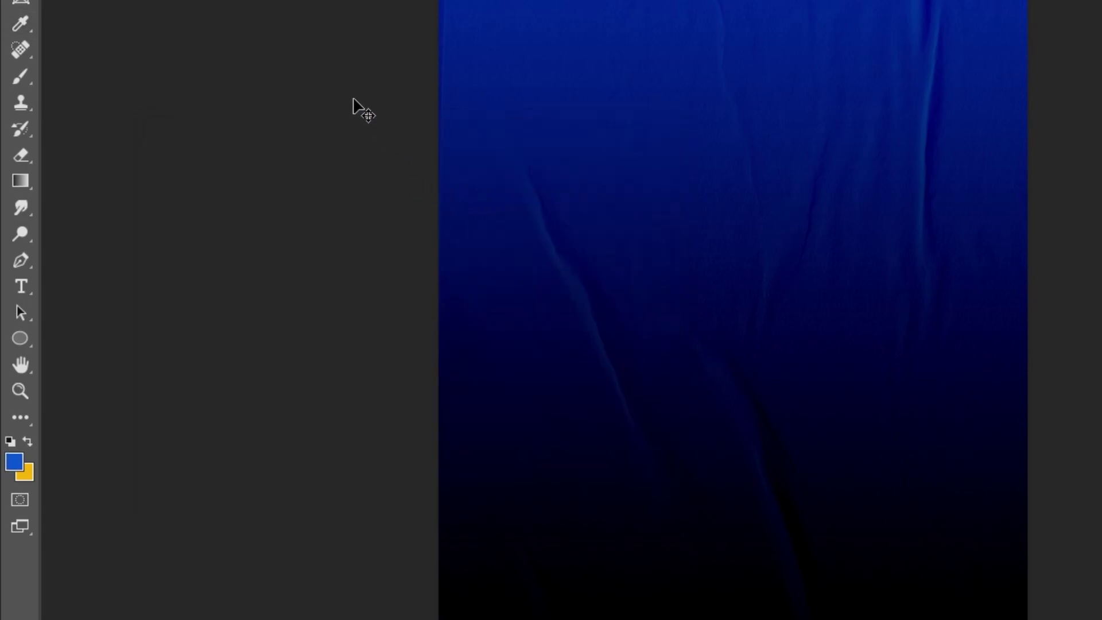
click(20, 77)
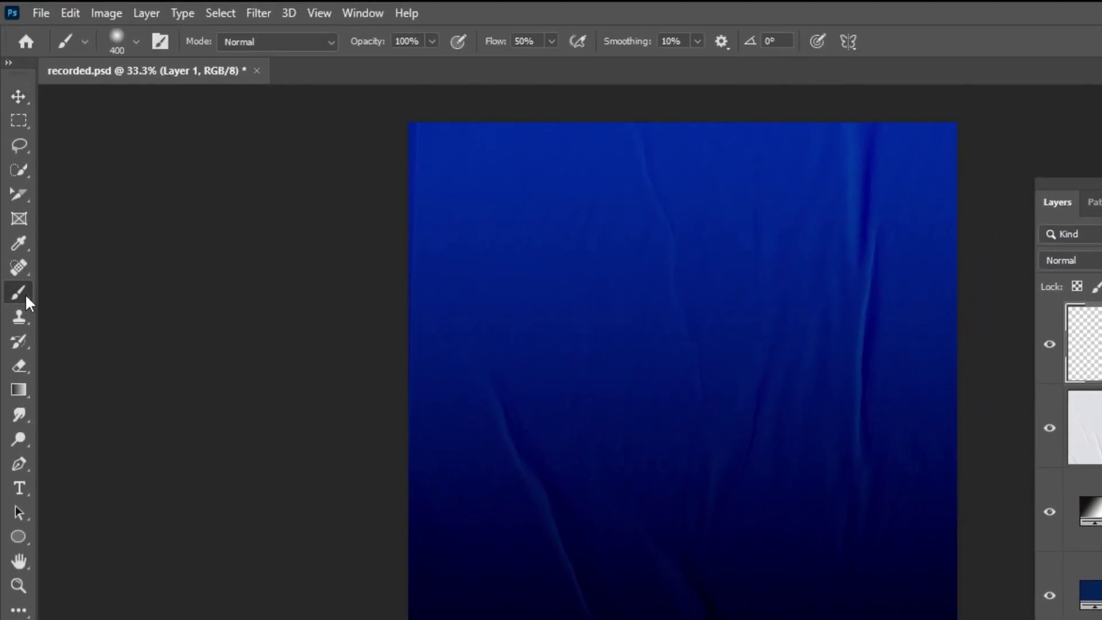
click(136, 43)
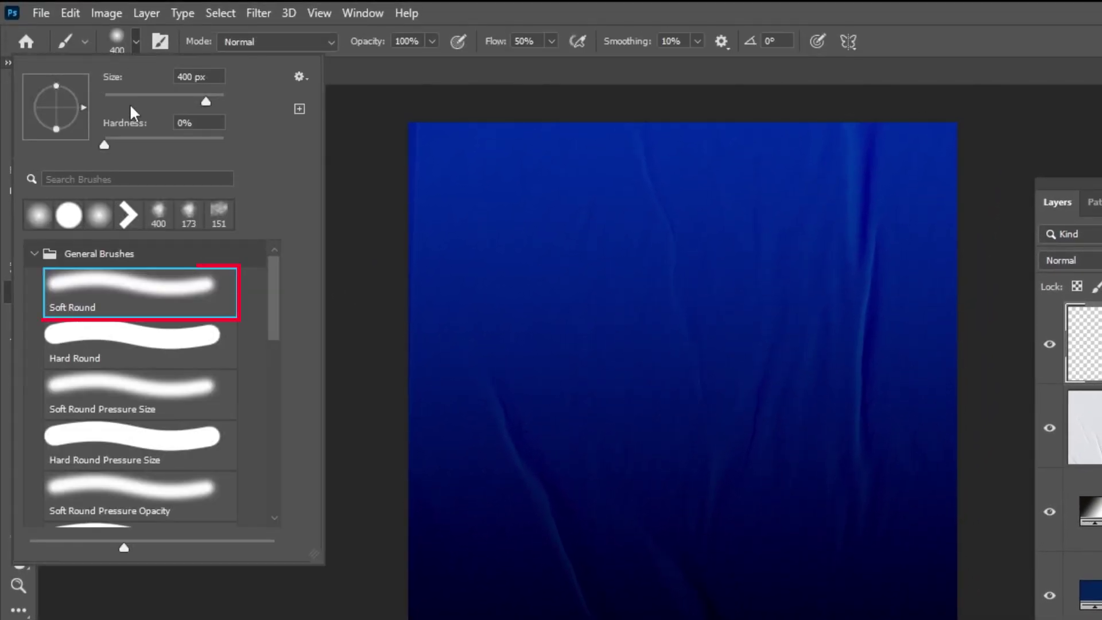
click(137, 43)
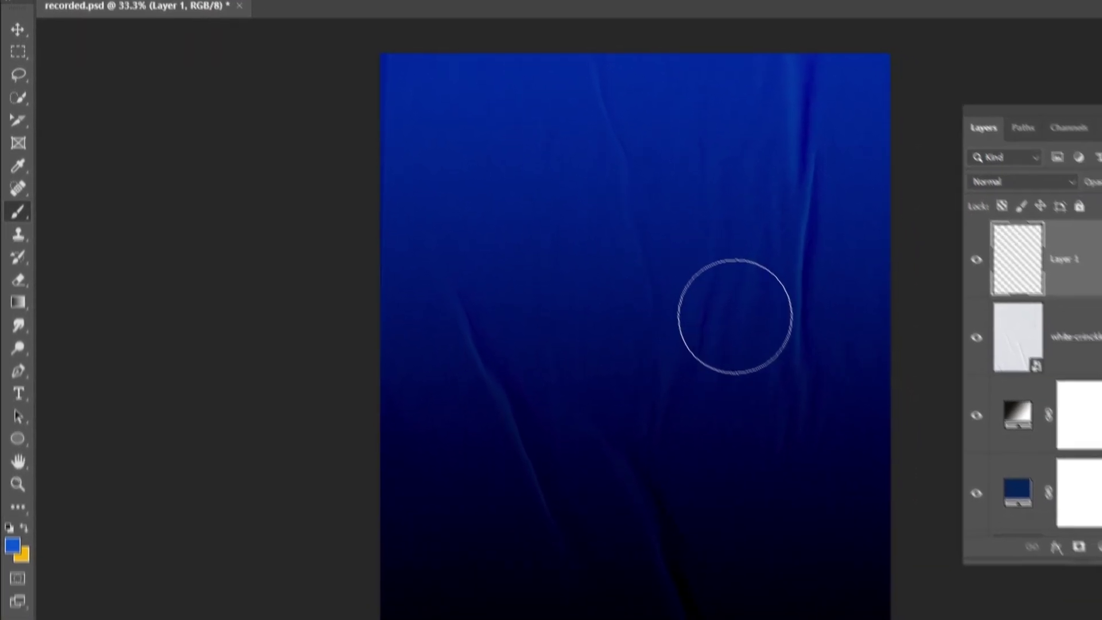
Paint enlarged blue glows along the right and left edges, then set layer fill to 76%.
key(bracketright)
key(bracketright)
click(782, 270)
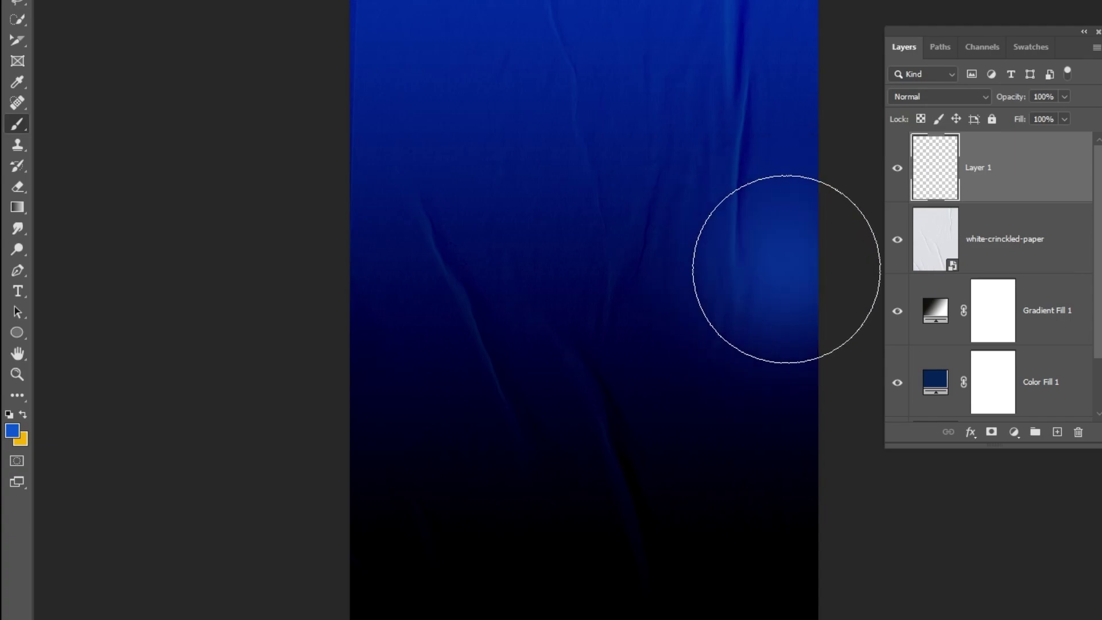
click(774, 264)
key(bracketright)
key(bracketright)
click(815, 261)
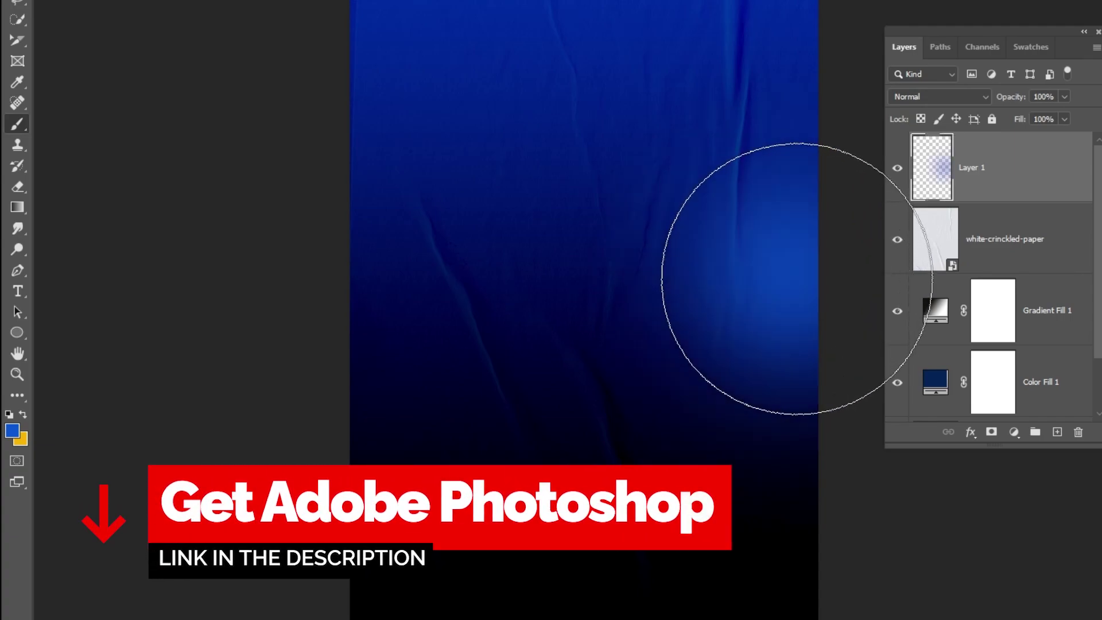
click(752, 286)
click(371, 239)
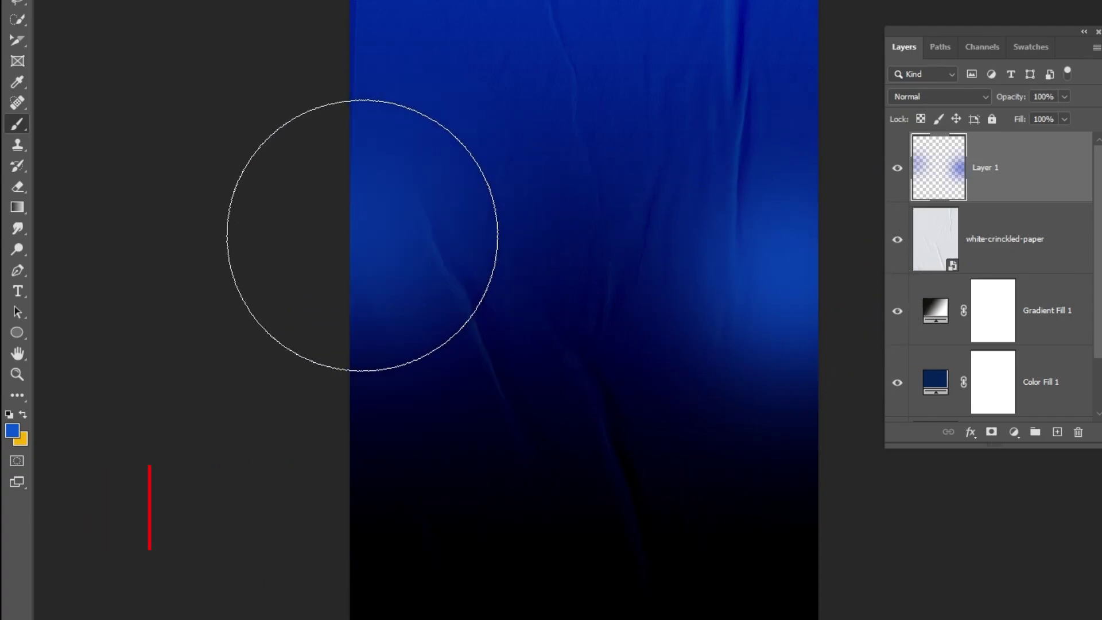
key(bracketright)
click(368, 239)
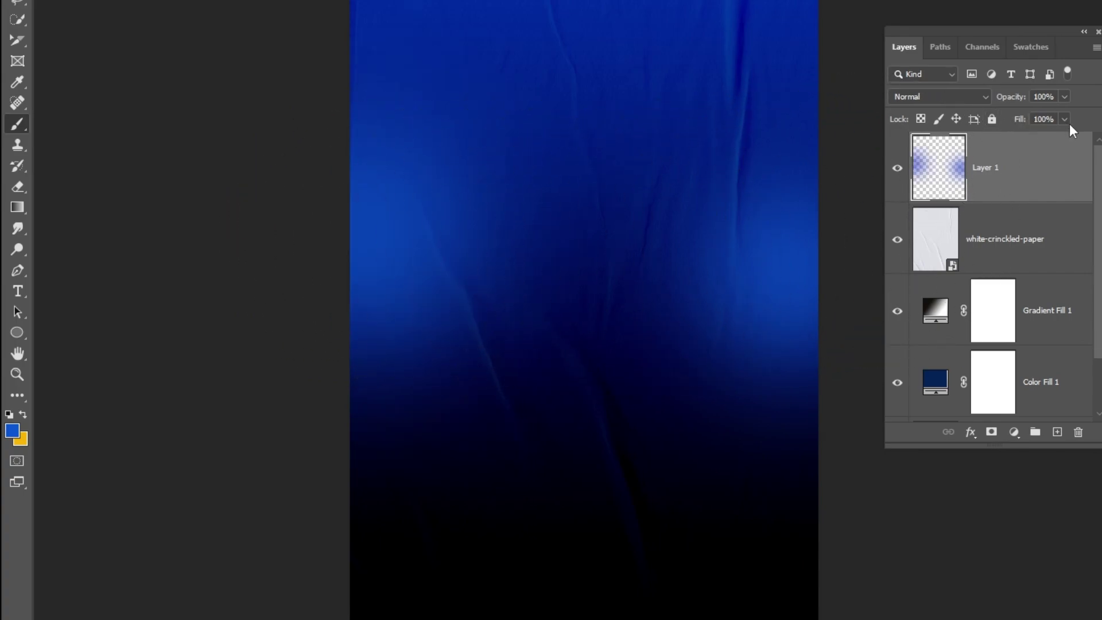
drag(1048, 137, 1047, 136)
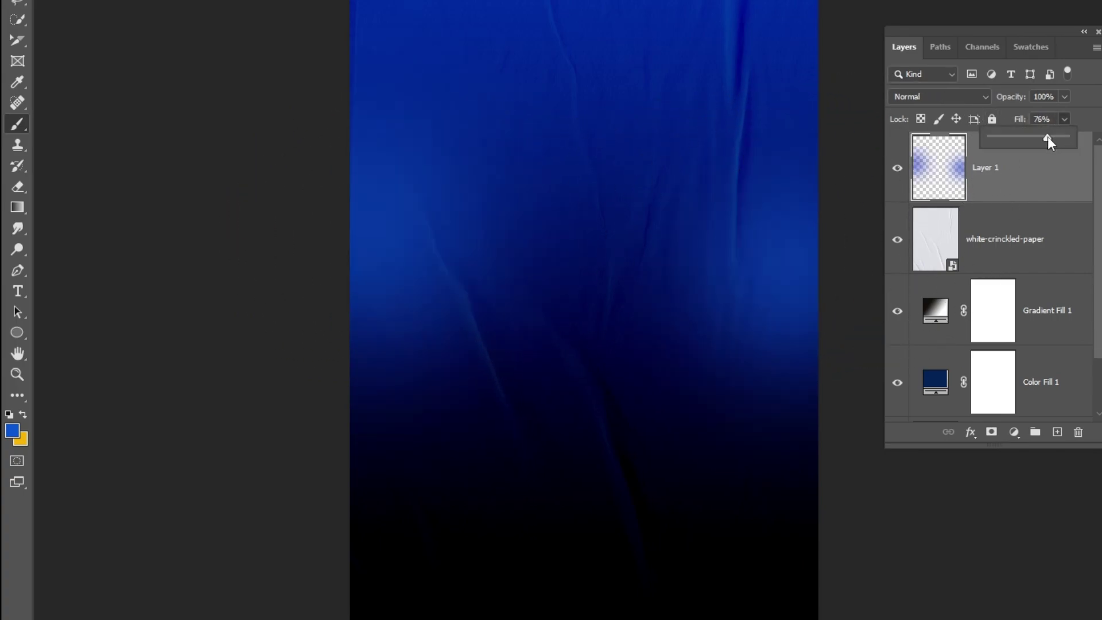
click(941, 167)
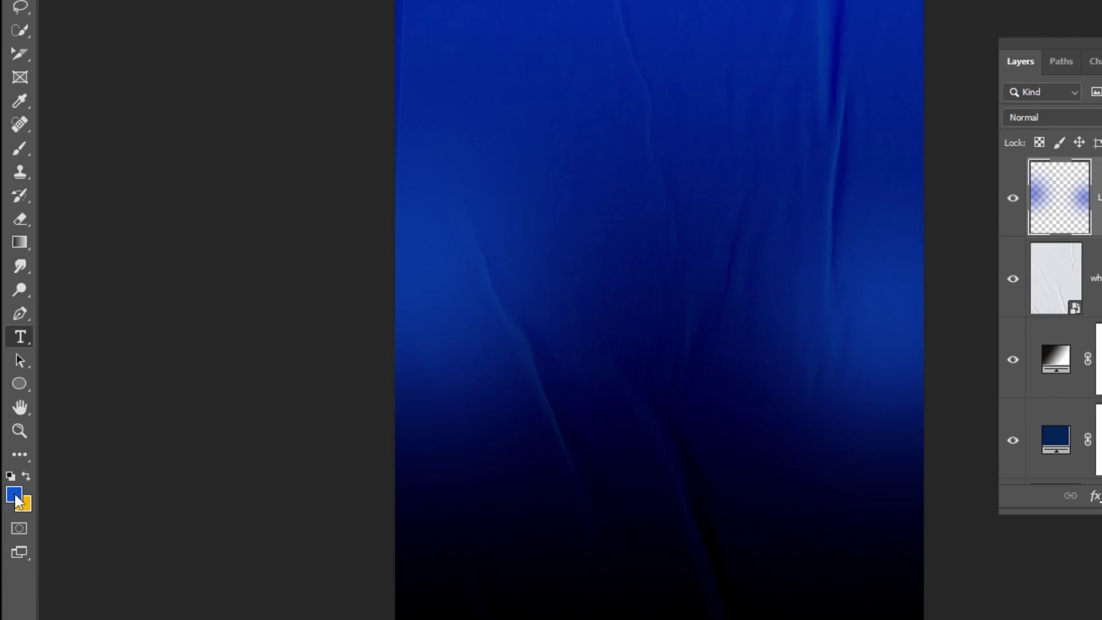
Set the foreground to white and add a left-aligned 'O' text layer.
click(16, 498)
drag(205, 436, 106, 241)
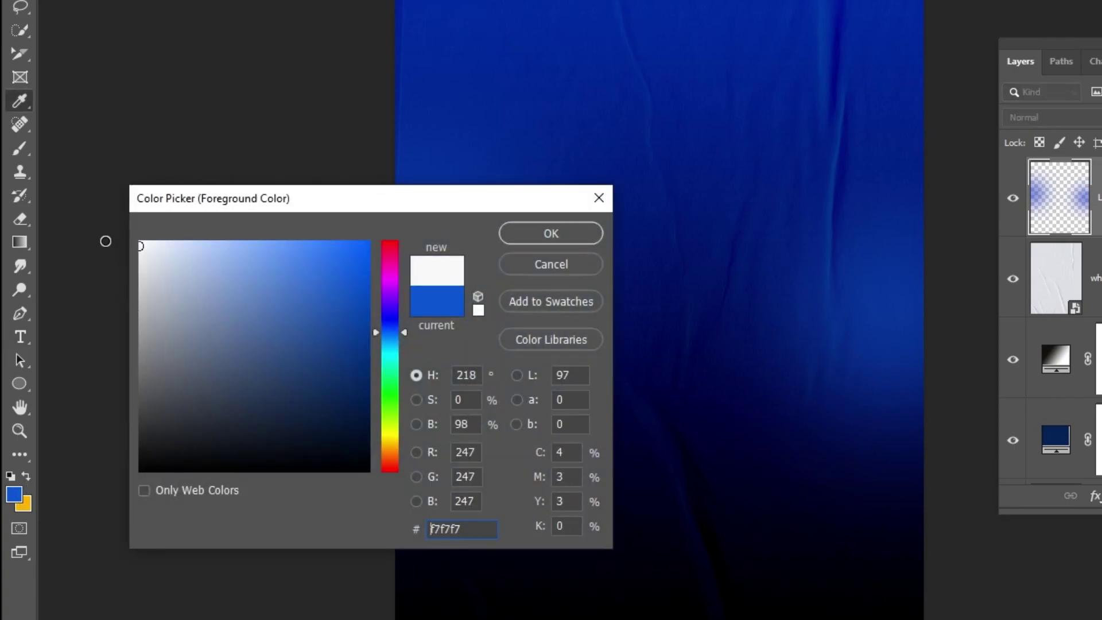
click(507, 235)
click(561, 218)
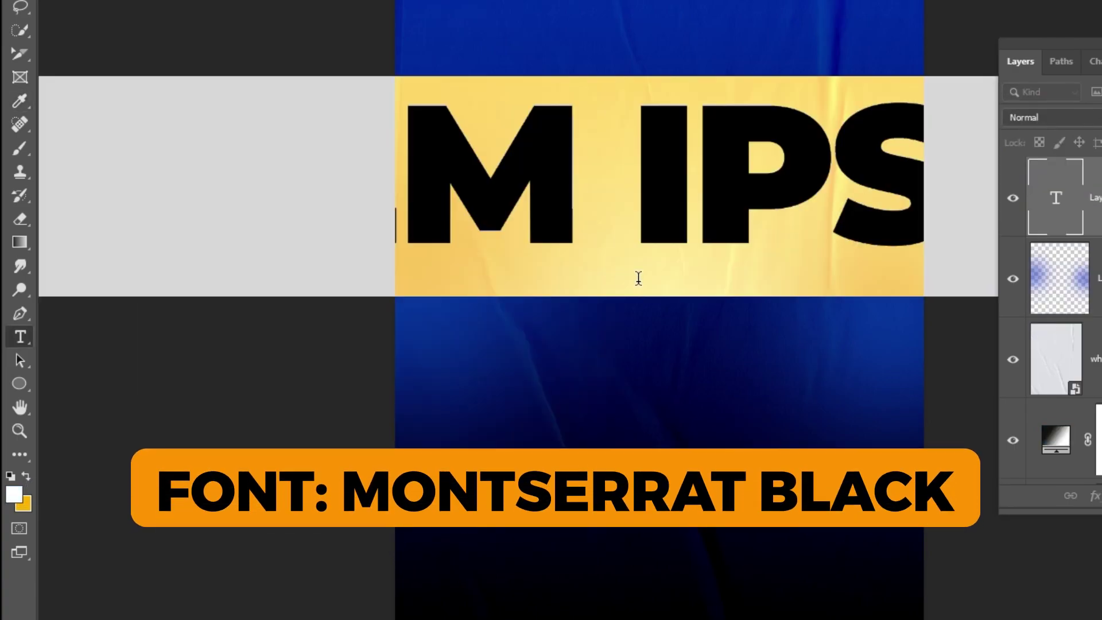
text(O)
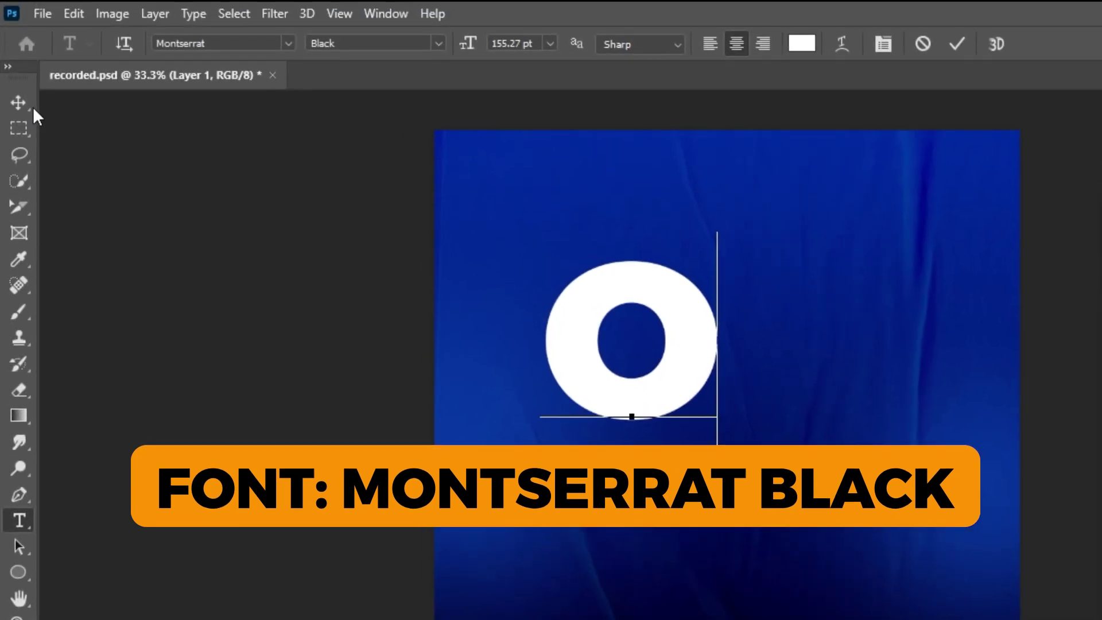
click(19, 35)
key(t)
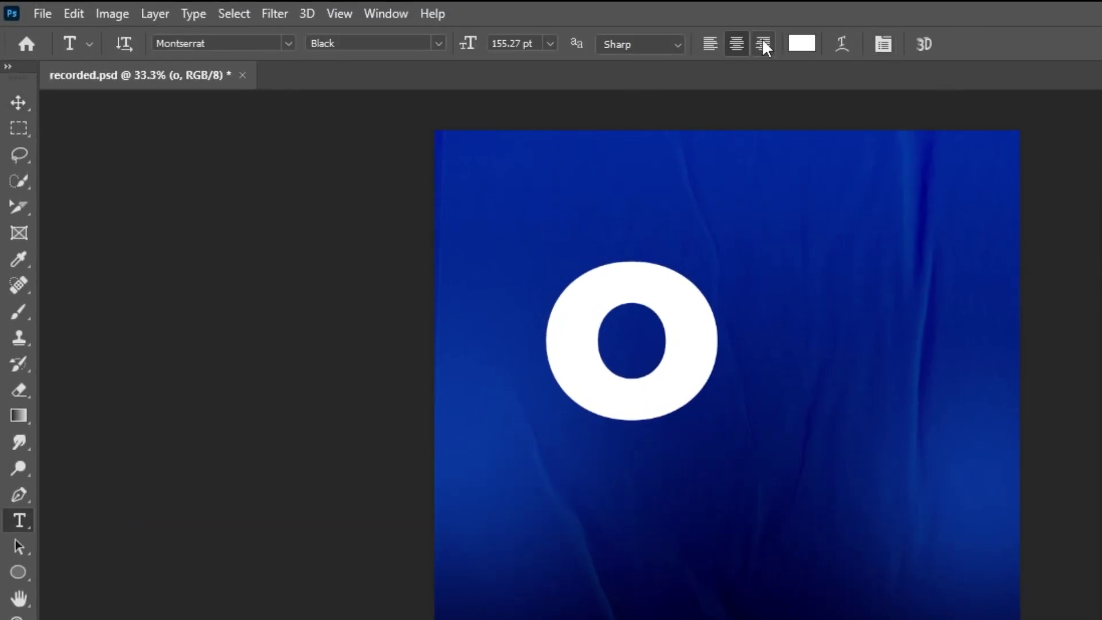
click(711, 44)
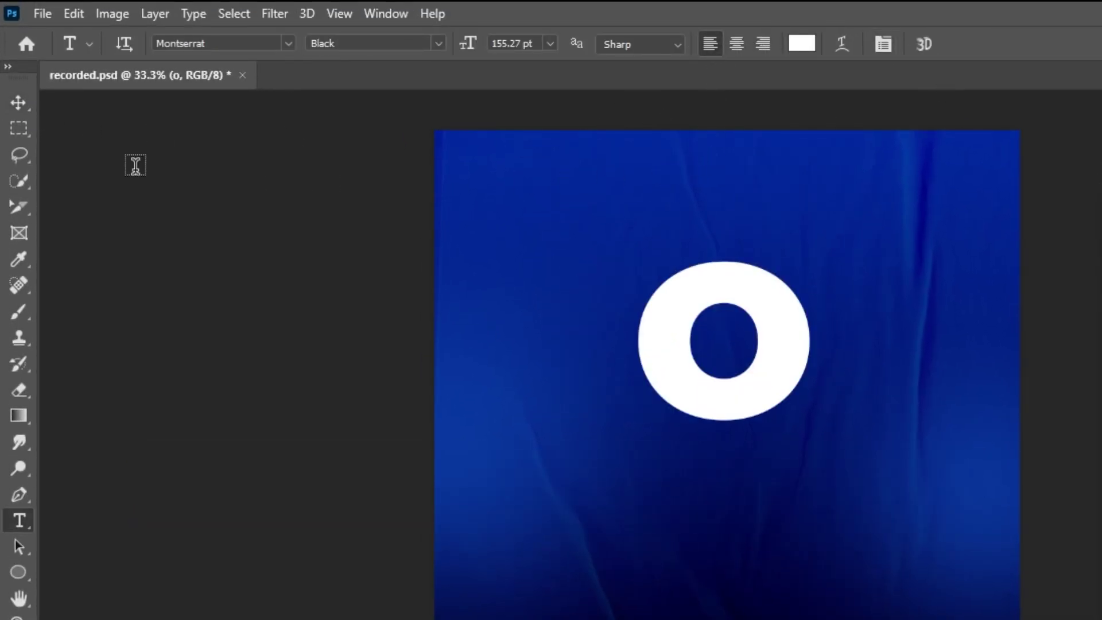
Reposition the O and set its font size to 109 pt.
click(18, 99)
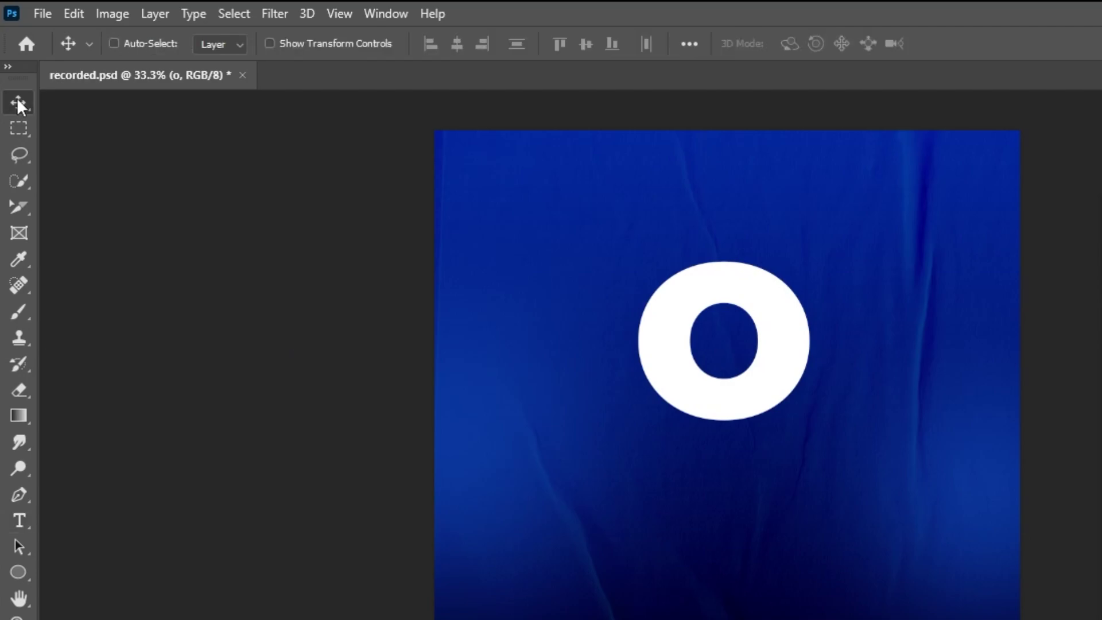
drag(763, 370, 700, 441)
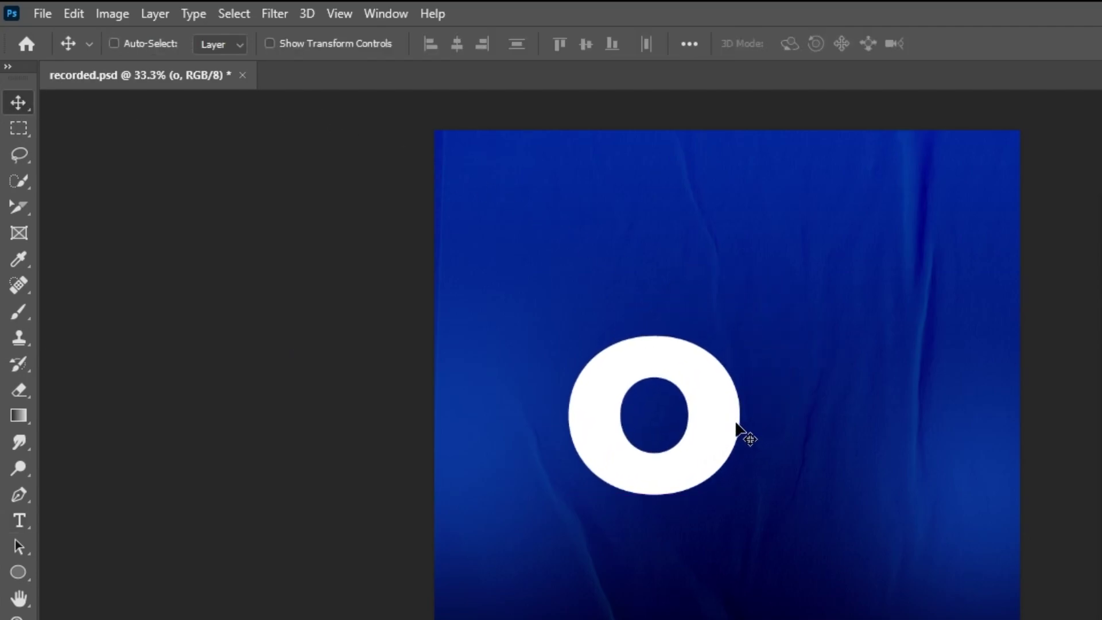
key(t)
click(882, 44)
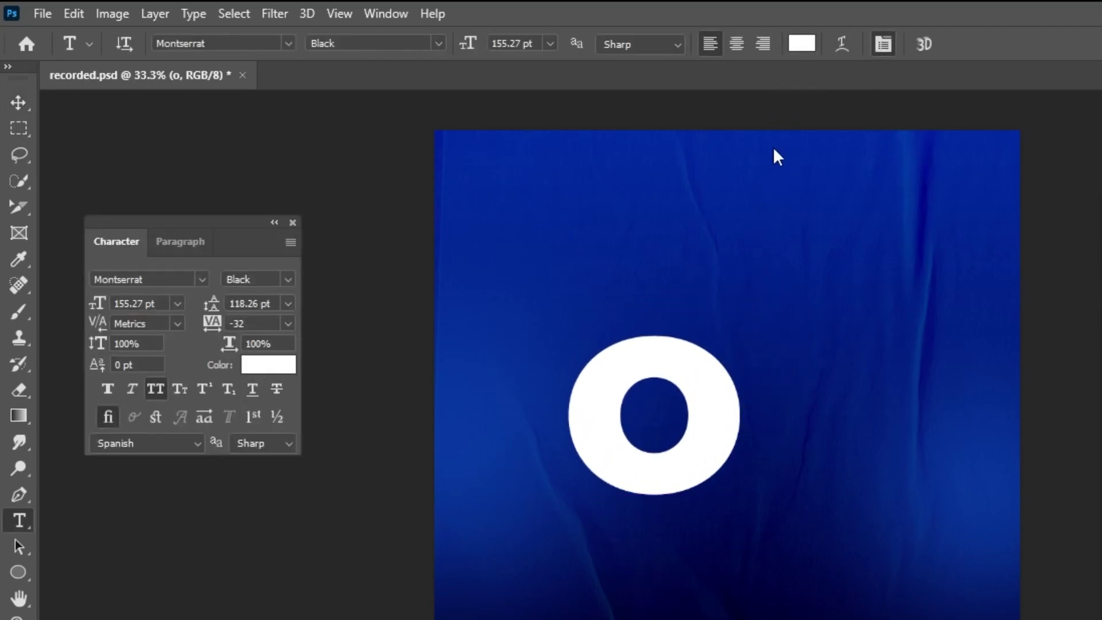
drag(197, 229, 308, 275)
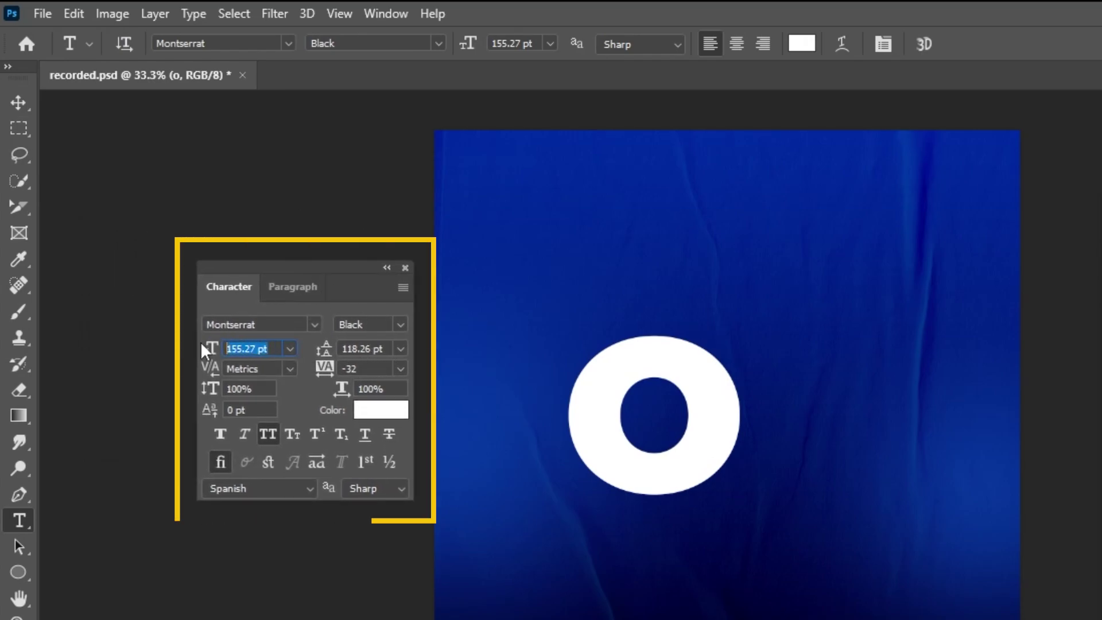
text(109)
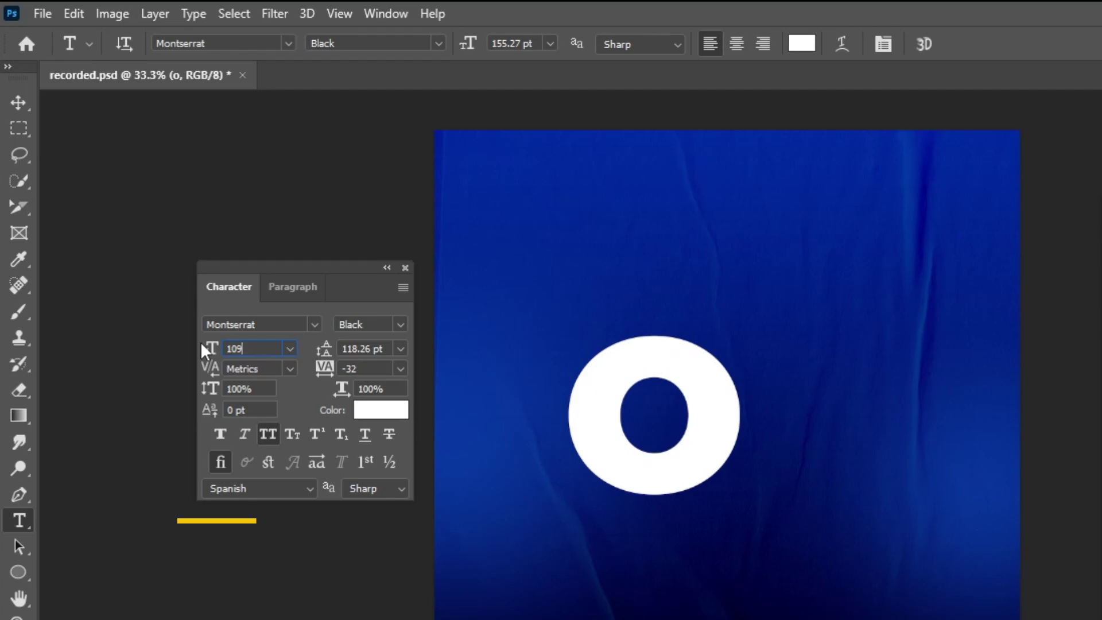
key(Return)
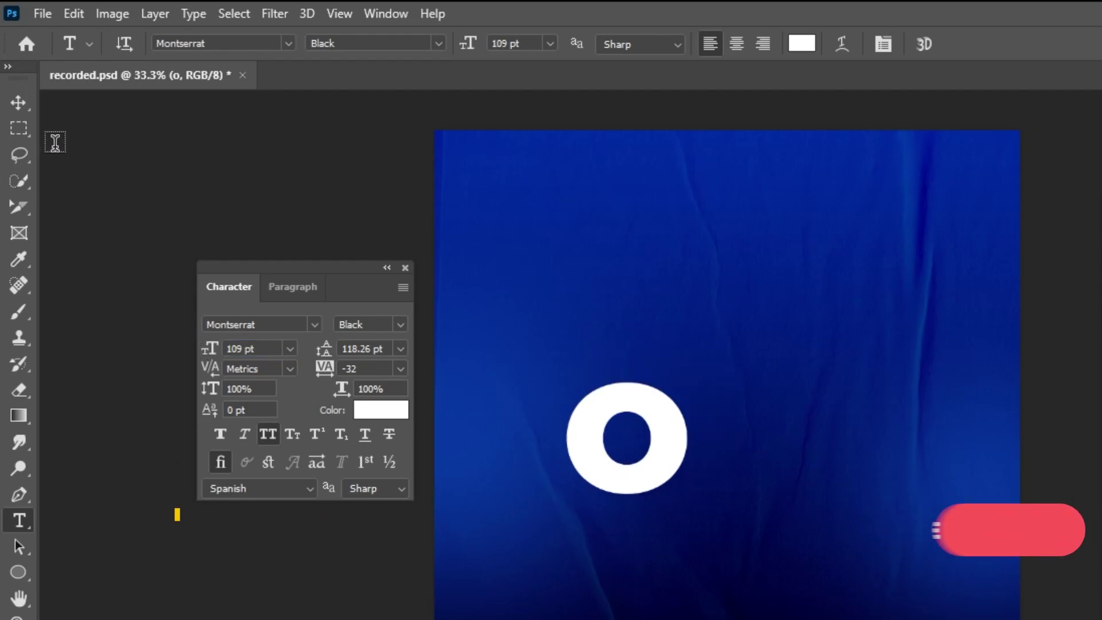
Duplicate the O beside itself and retype the copy as 'n'.
click(19, 103)
drag(683, 481, 816, 463)
click(682, 456)
key(t)
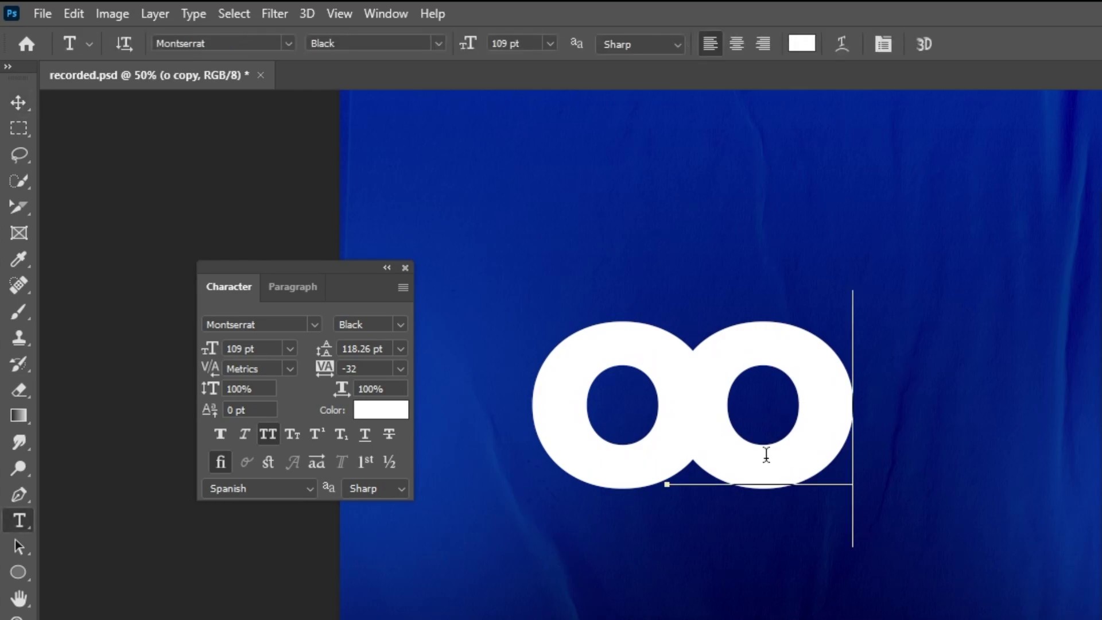
click(765, 459)
key(ctrl+a)
text(n)
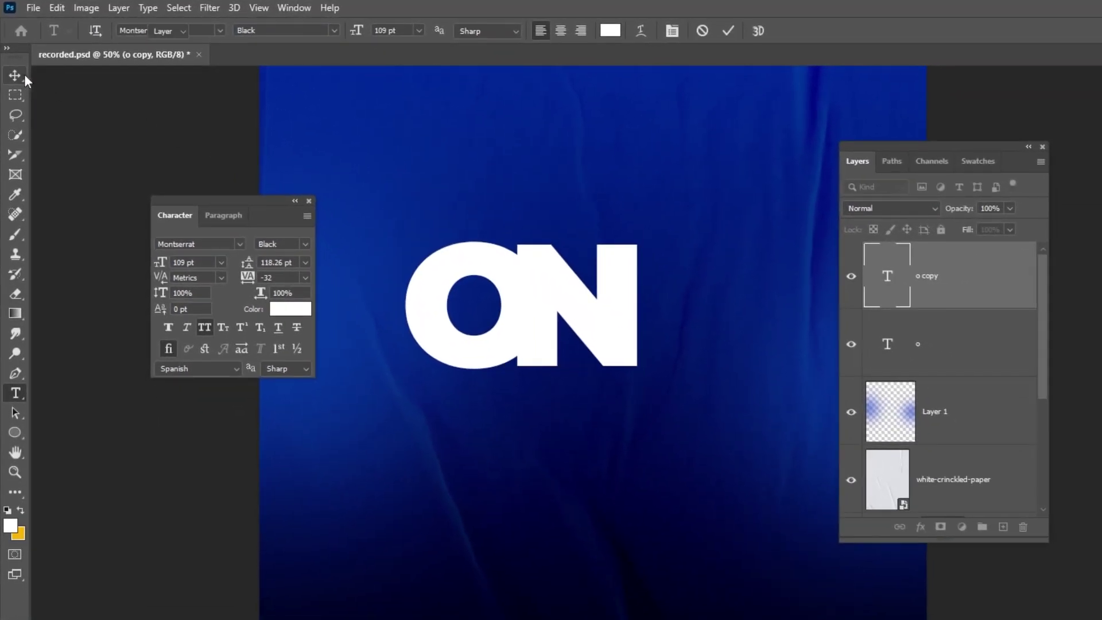
click(25, 74)
Duplicate the N, retype it as 'e', and nudge it left to close the gap.
drag(593, 320, 714, 344)
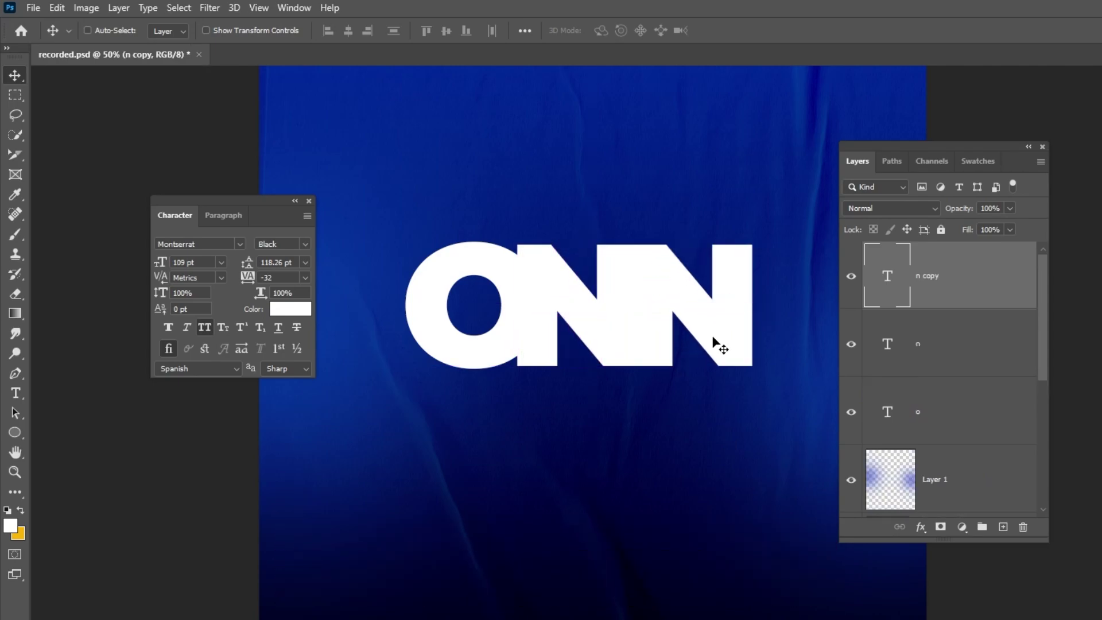
key(t)
click(708, 335)
key(ctrl+a)
text(e)
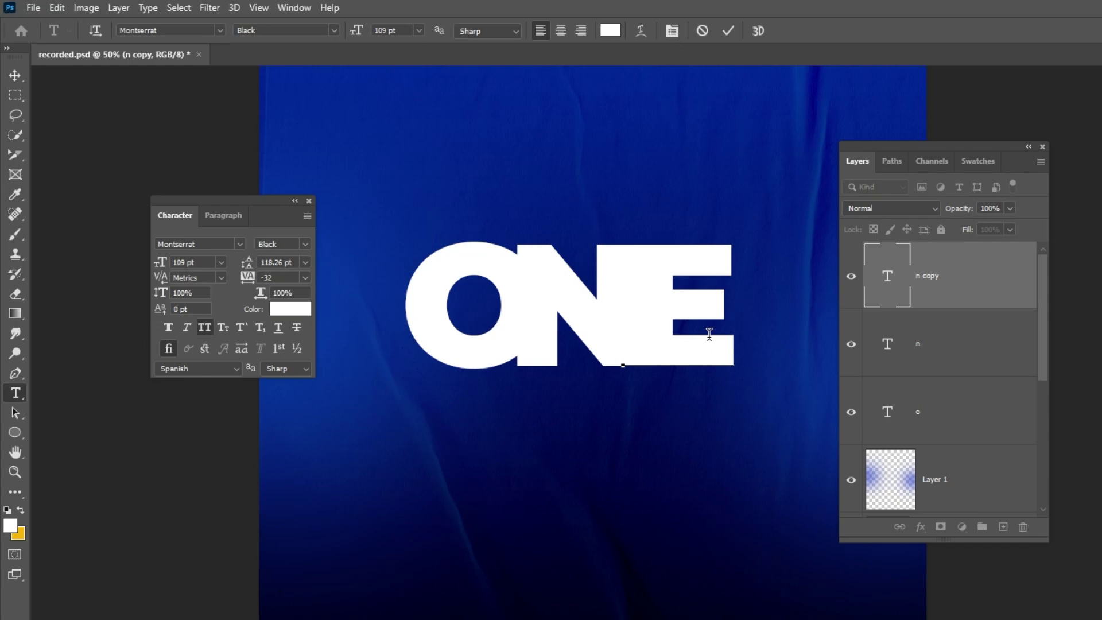
key(ctrl+Return)
key(v)
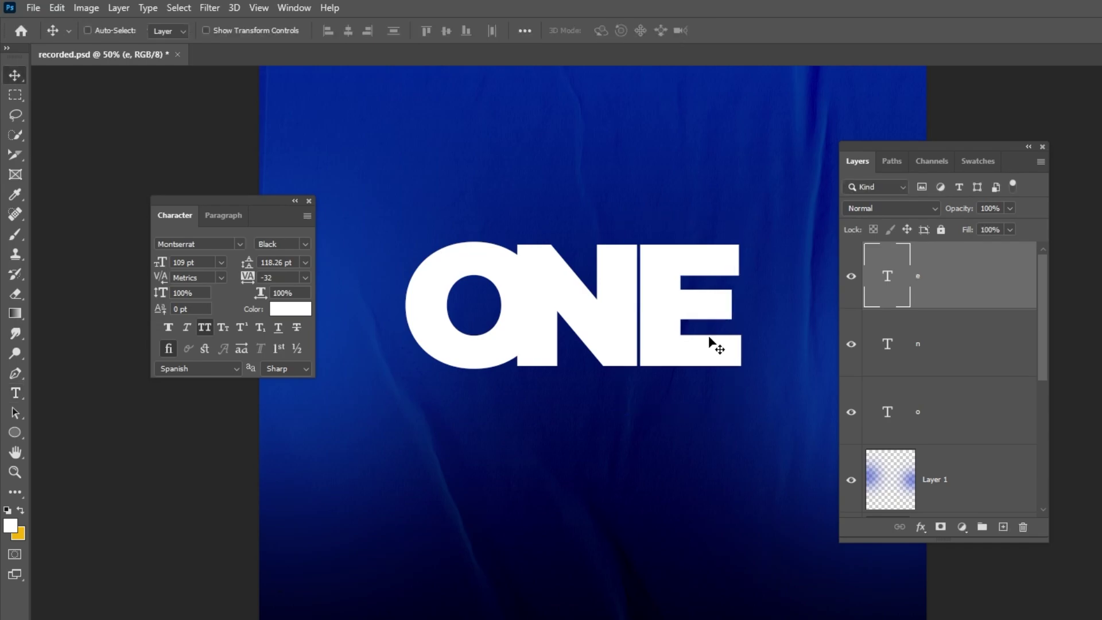
key(shift+Left)
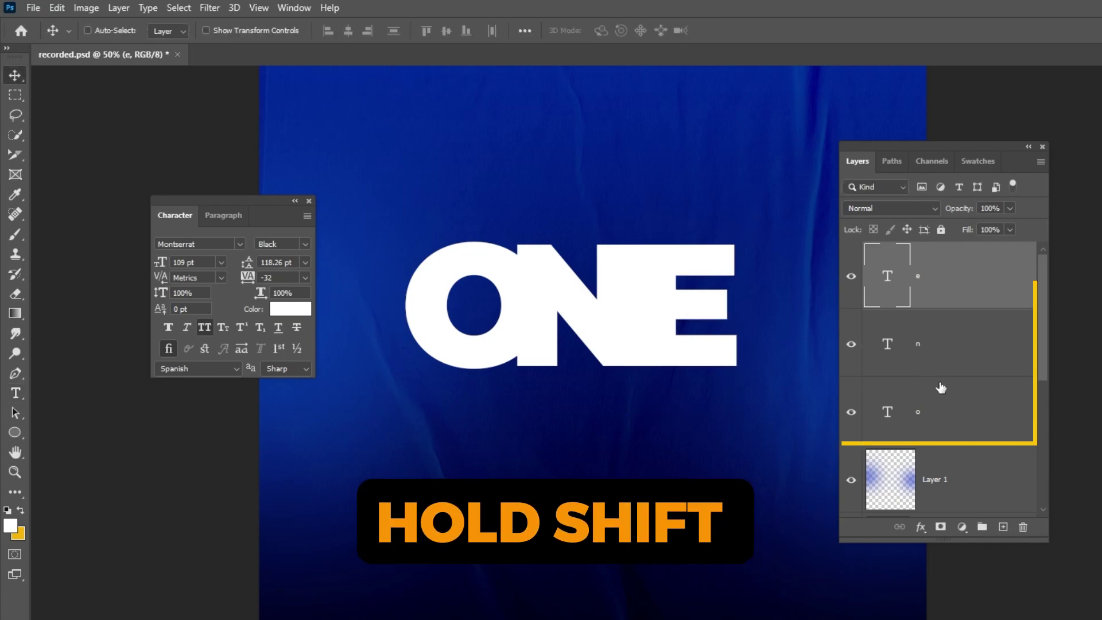
click(940, 408)
Group the o, n and e layers into 'one' and give the group a red label.
shift+click(949, 300)
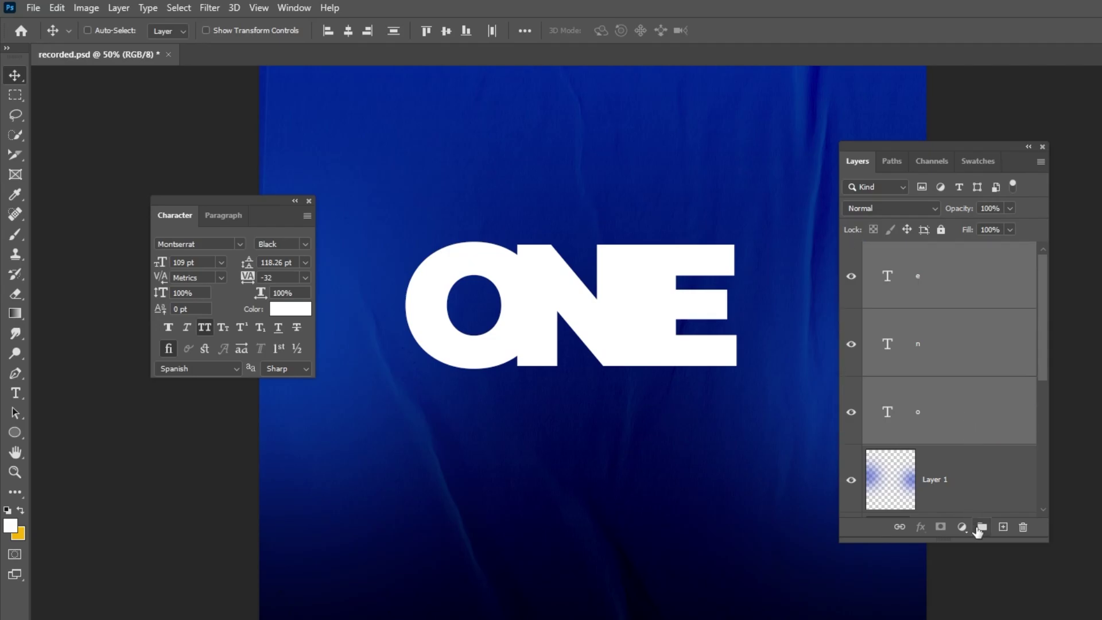
click(981, 528)
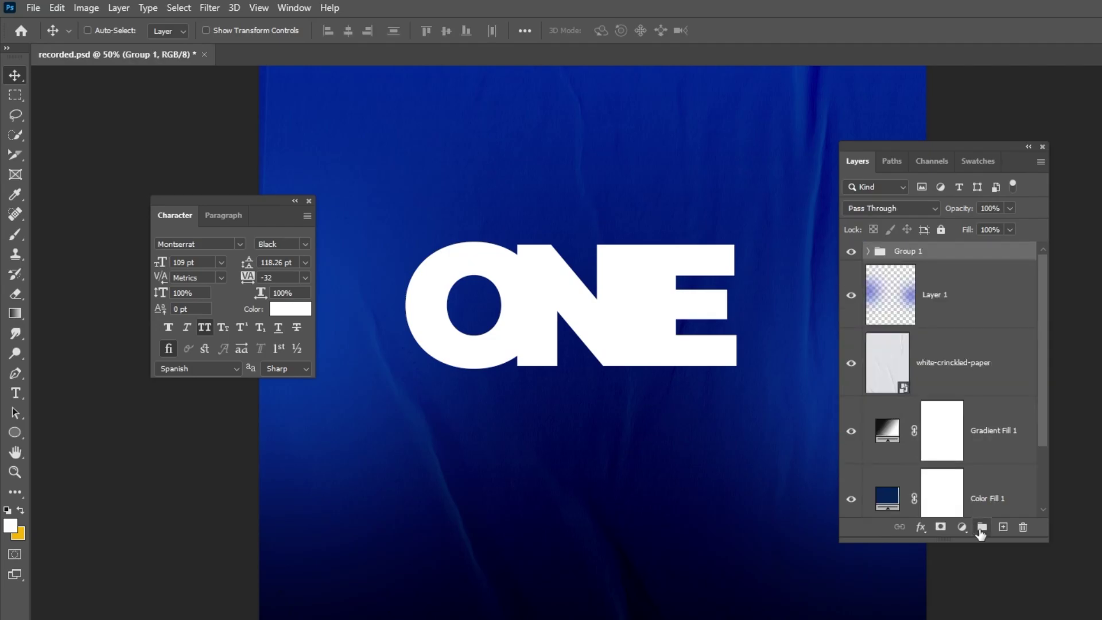
right_click(914, 260)
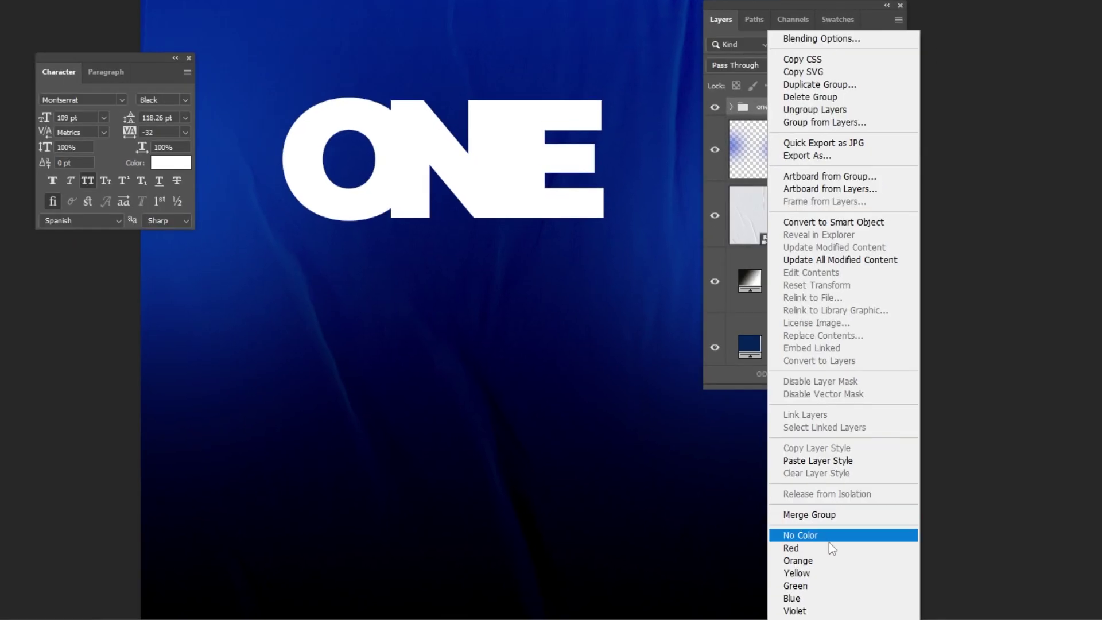
click(830, 547)
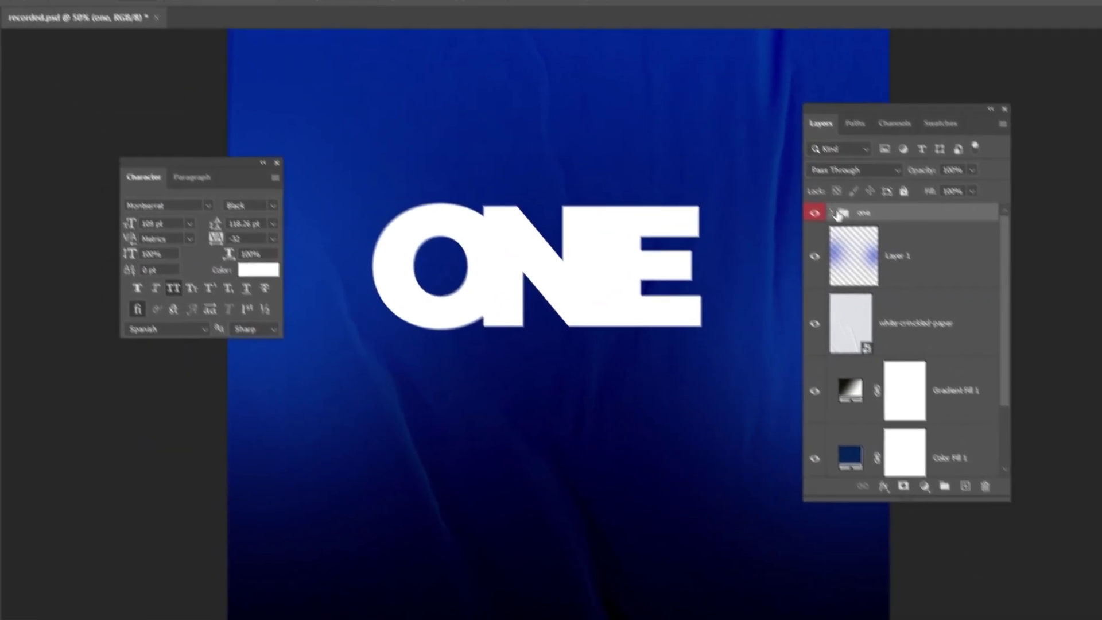
click(733, 108)
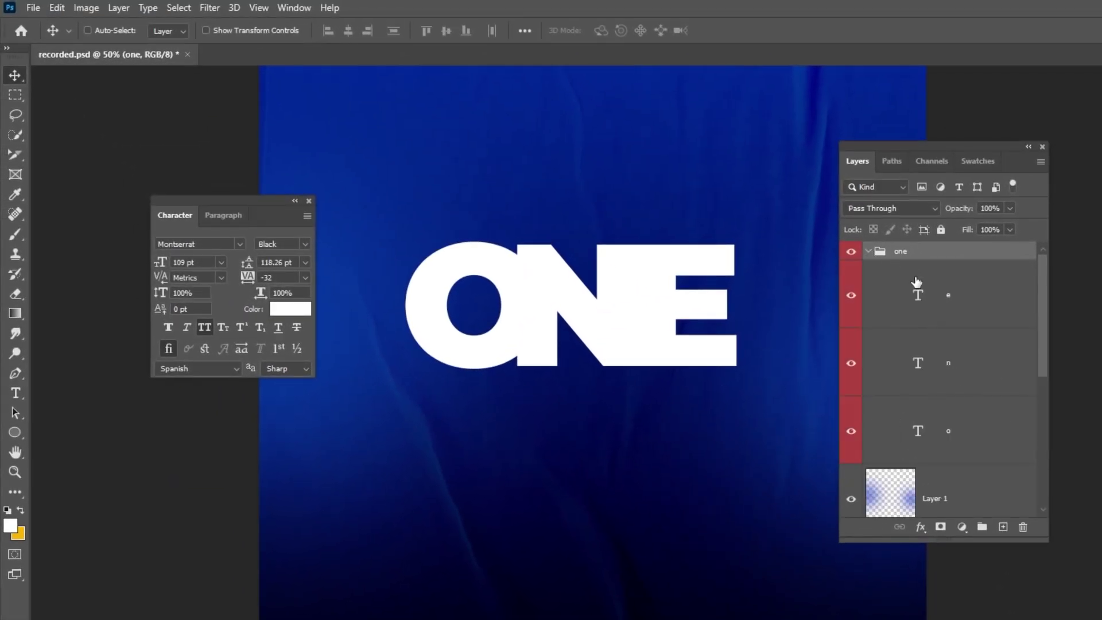
key(ctrl+plus)
Set the opacity of the n and e letter layers to 90%.
click(962, 363)
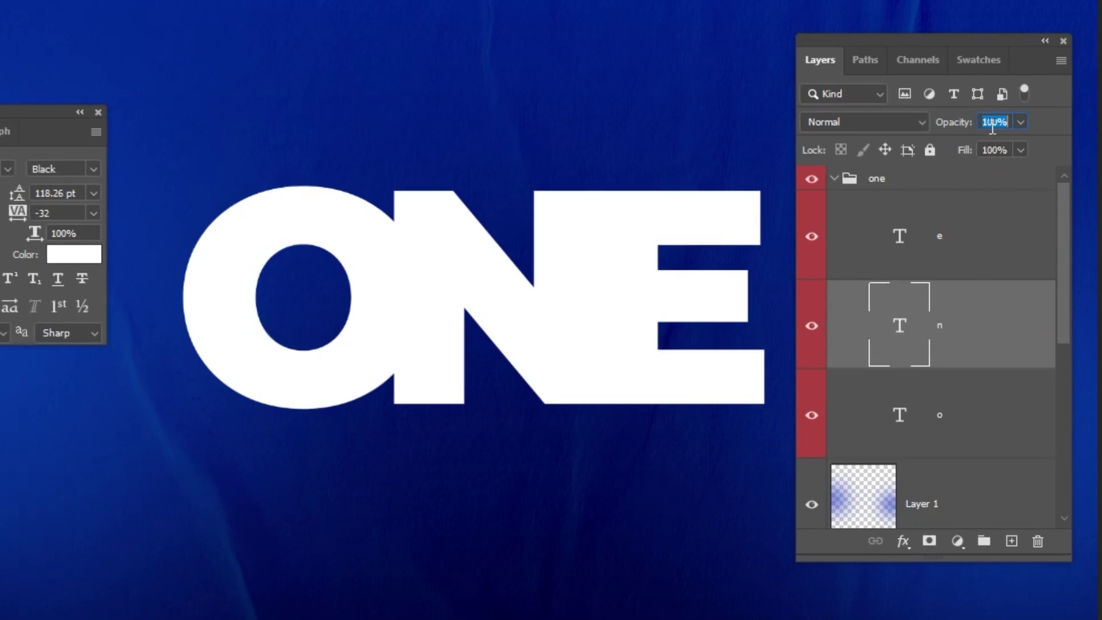
text(90)
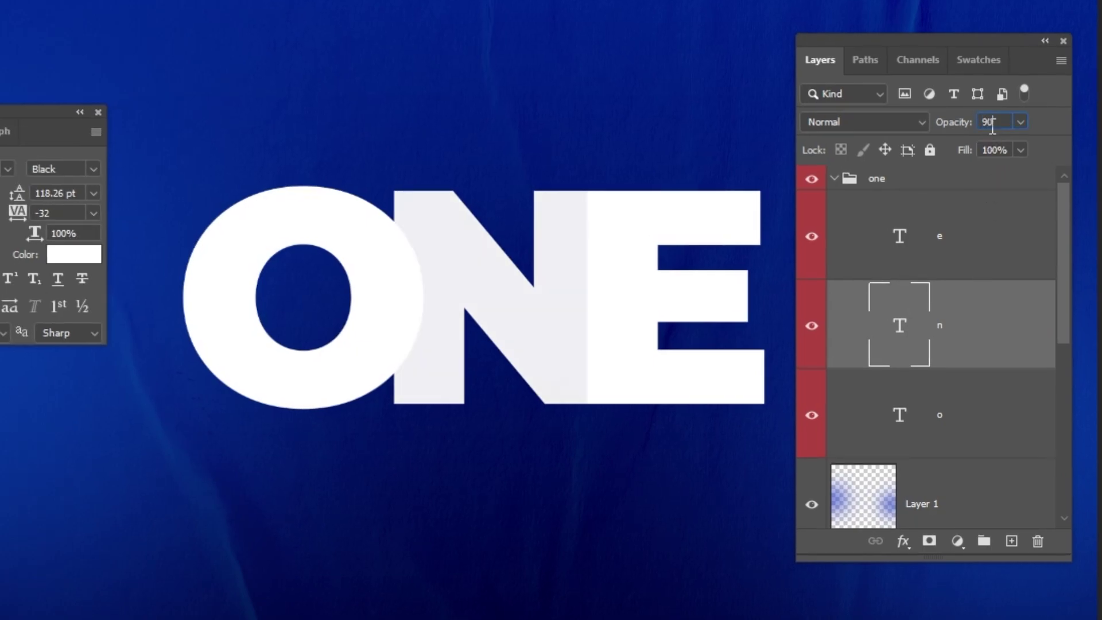
click(980, 253)
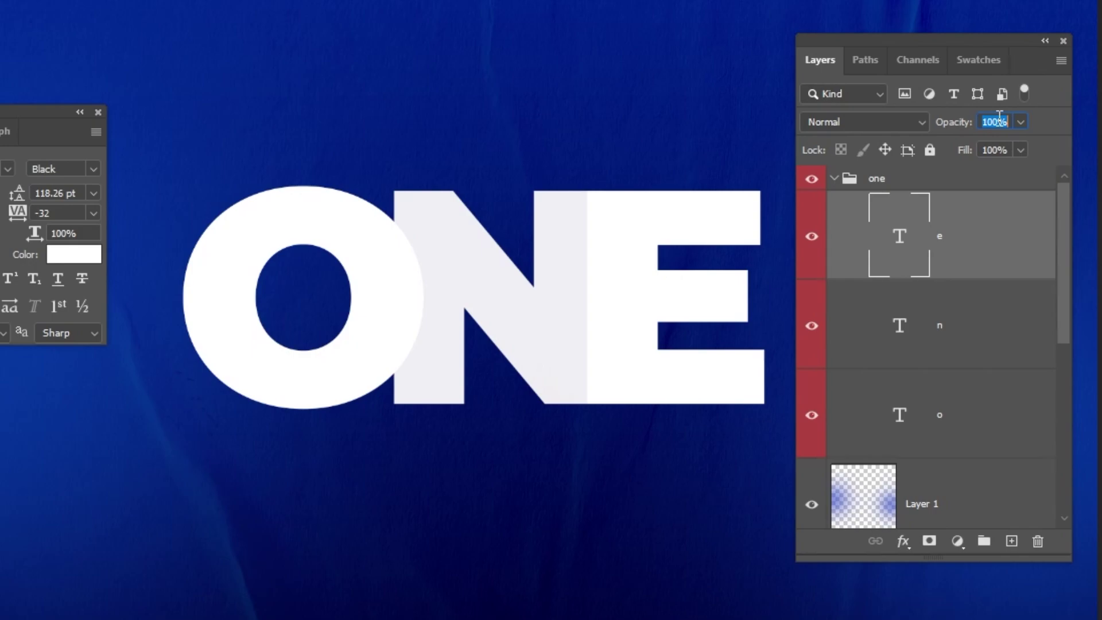
text(90)
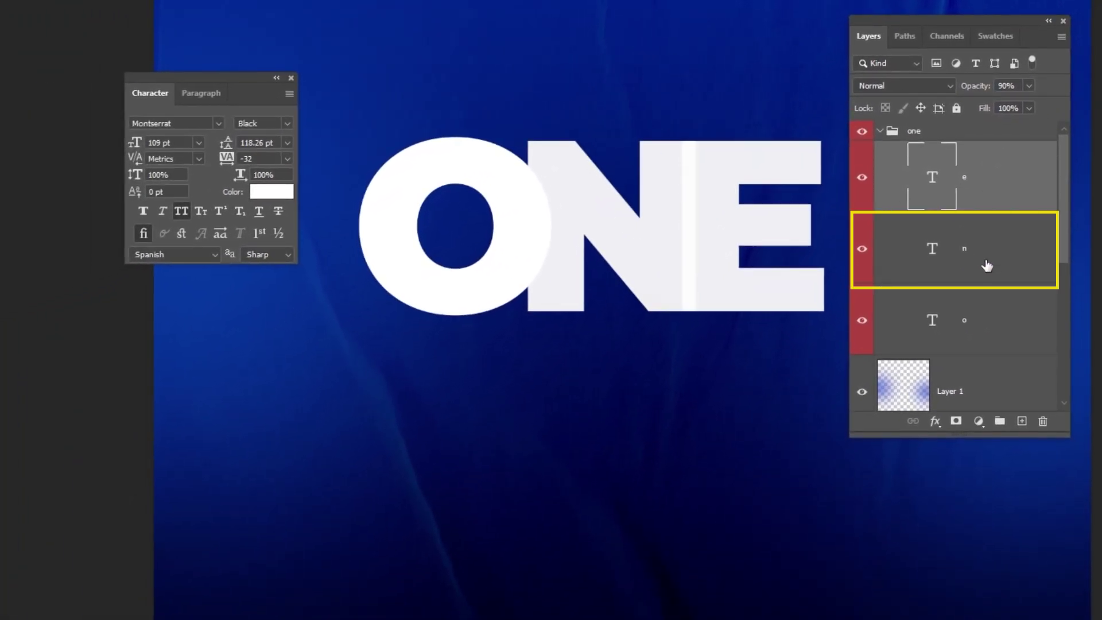
click(986, 265)
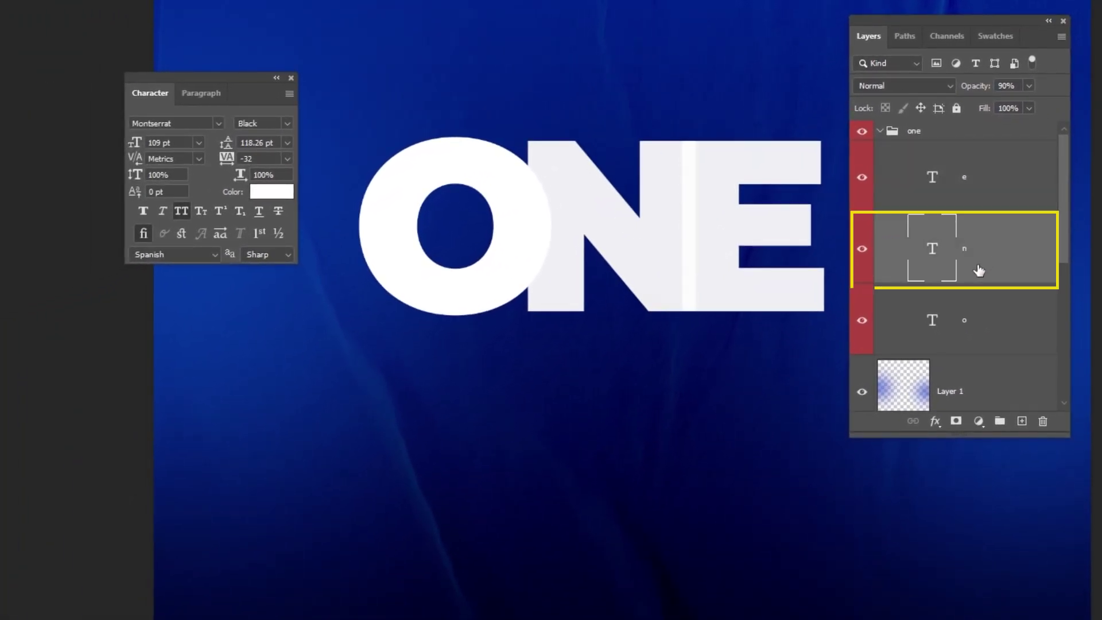
click(935, 425)
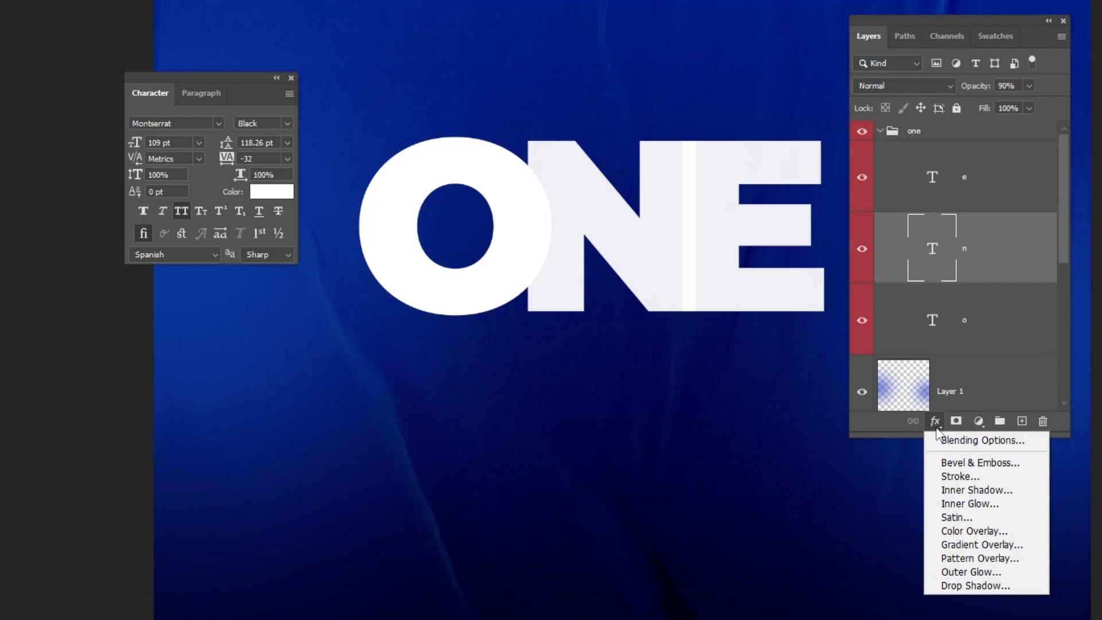
Add a Drop Shadow to N: opacity 52%, angle 10°, distance 51 px, spread 8%, size 90 px.
click(952, 585)
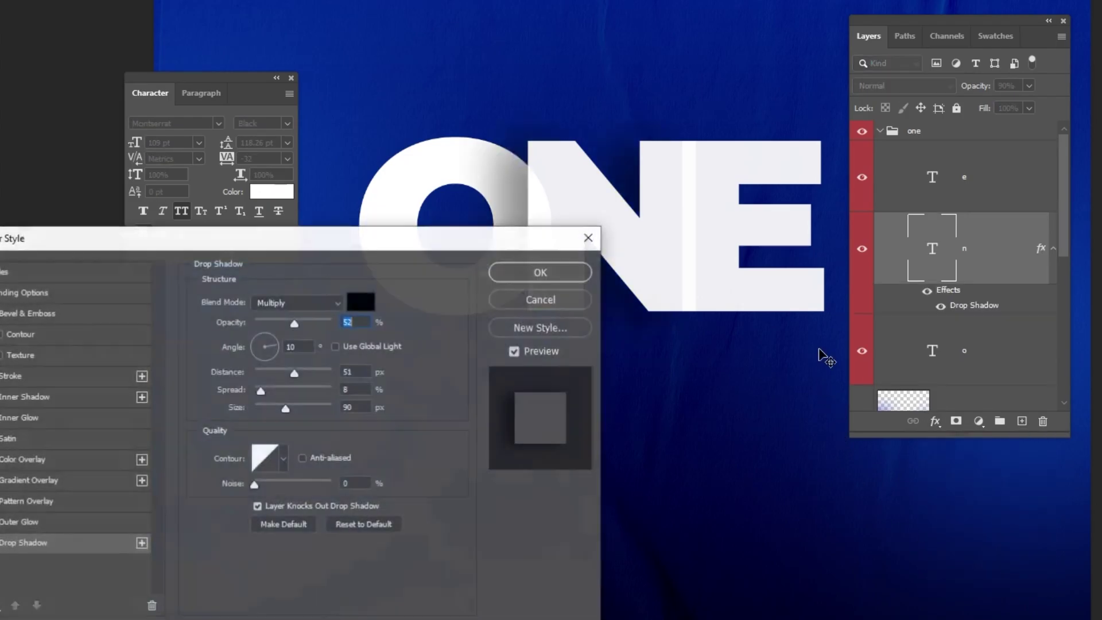
drag(465, 237, 1099, 141)
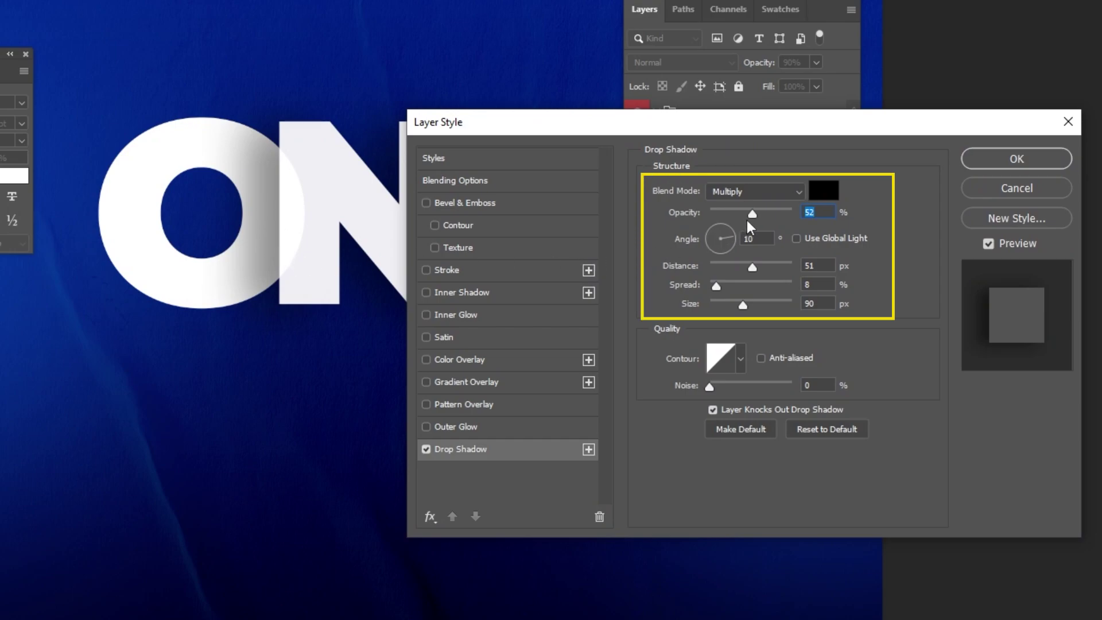
drag(751, 214, 742, 215)
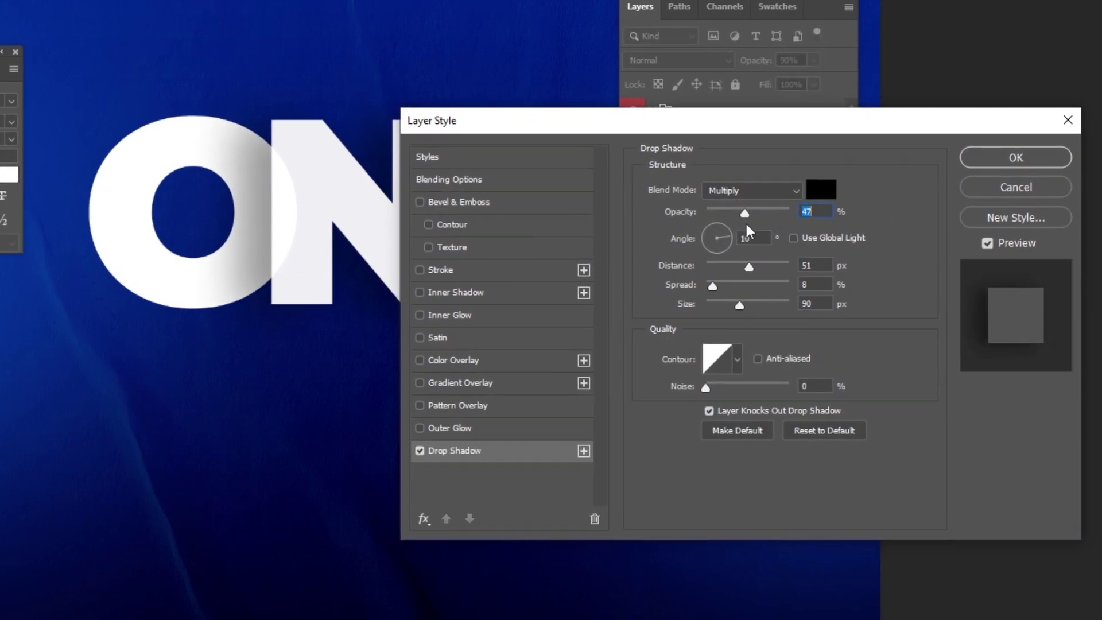
key(Up)
key(Up)
key(Up)
key(Up)
key(Up)
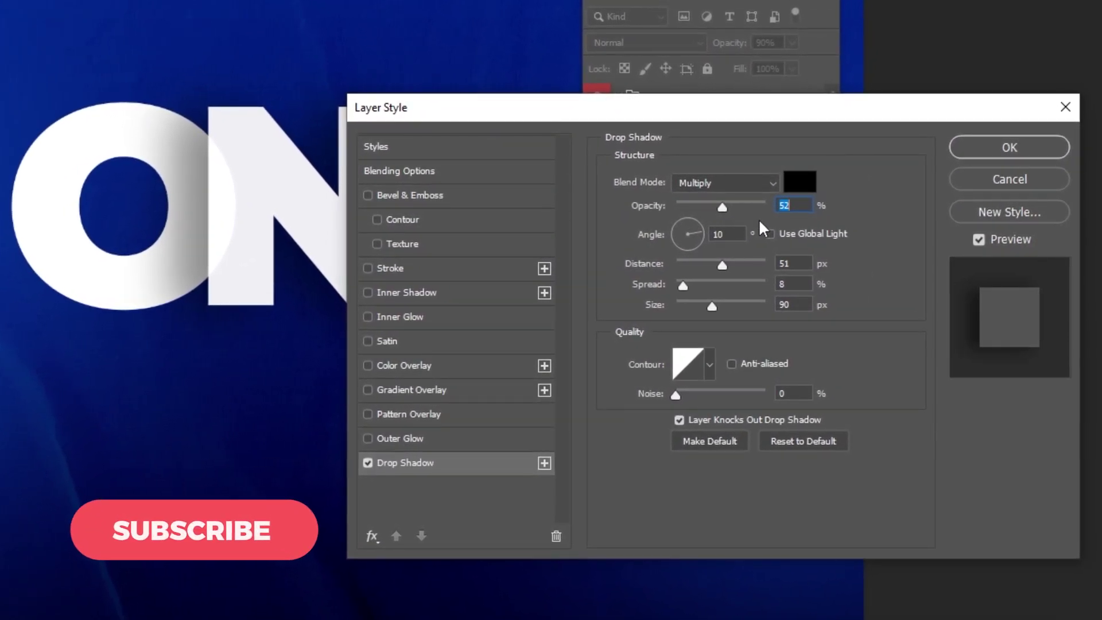
click(736, 233)
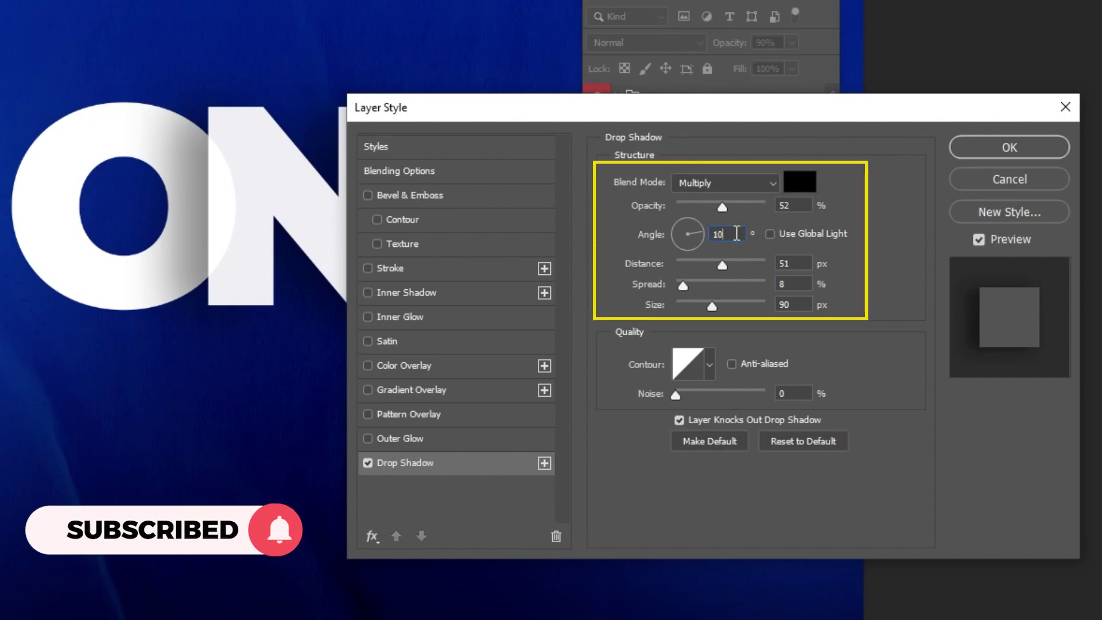
click(795, 264)
click(796, 302)
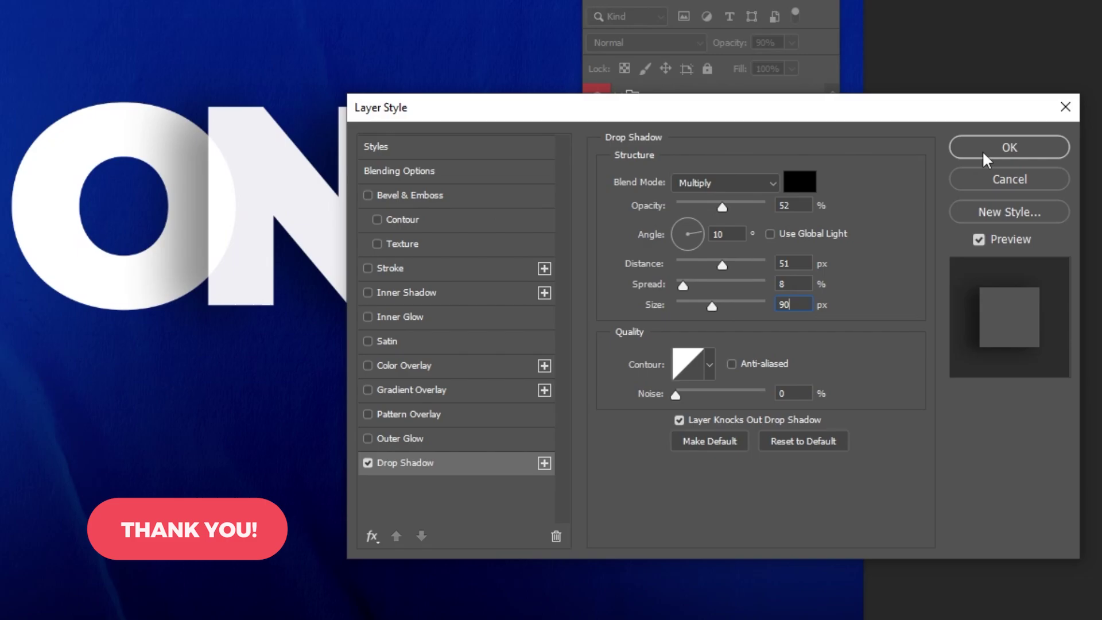
click(1008, 148)
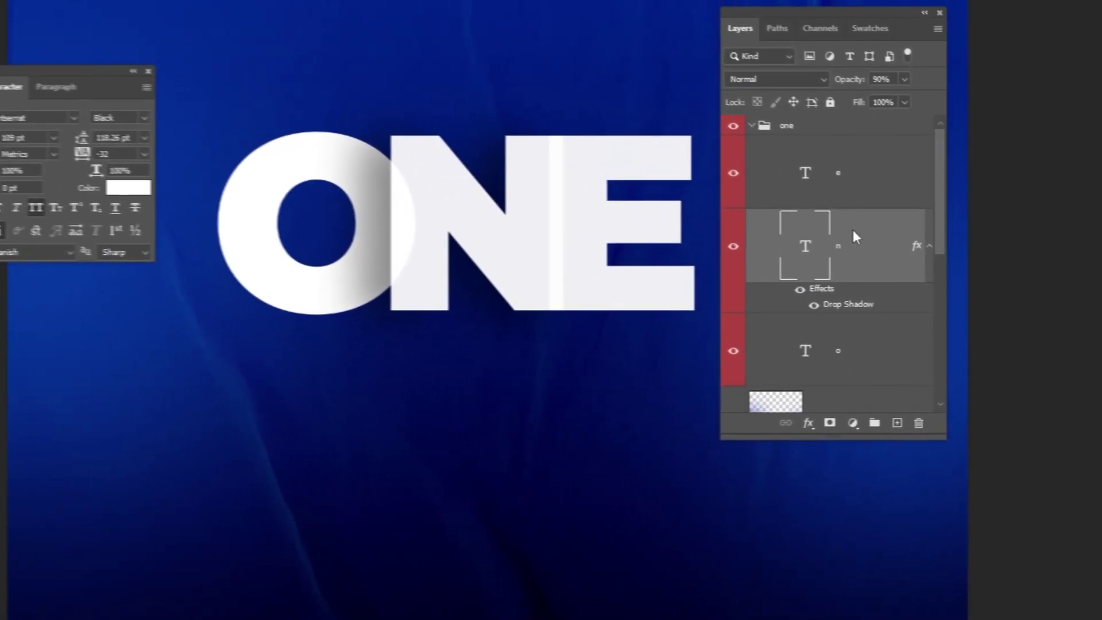
Copy the n layer's drop shadow style onto the e layer, then collapse the 'one' group.
right_click(788, 227)
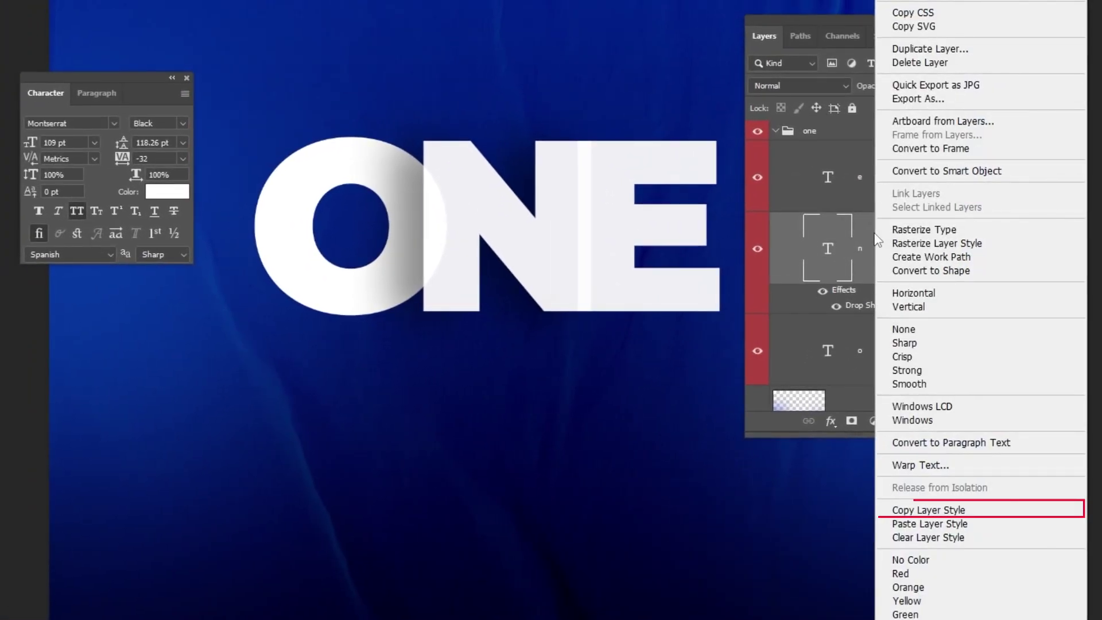
click(907, 510)
right_click(859, 189)
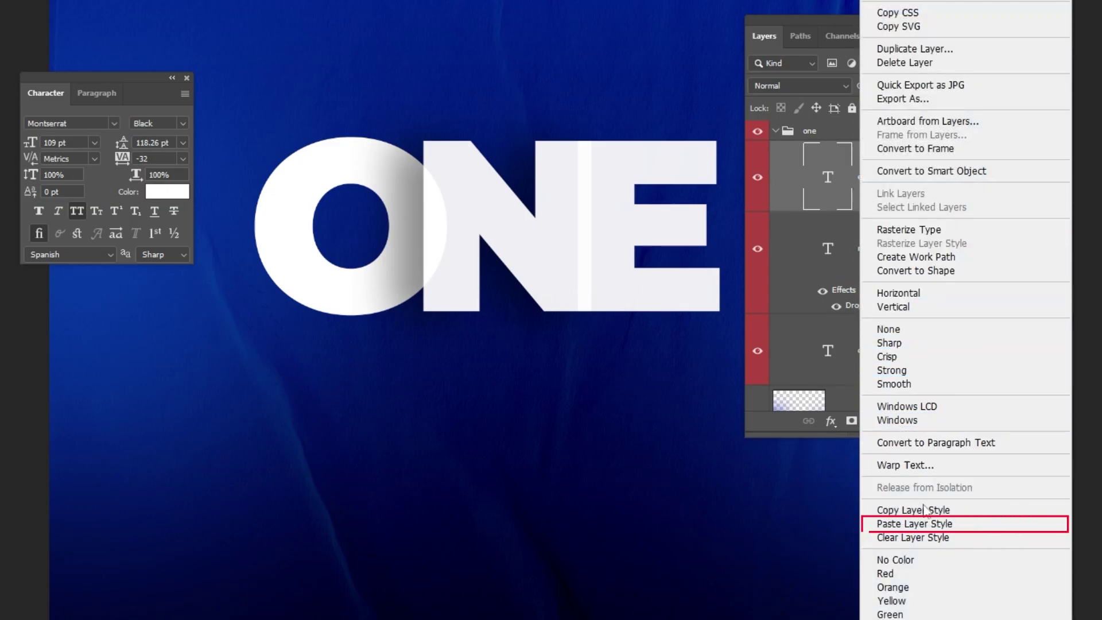
click(924, 523)
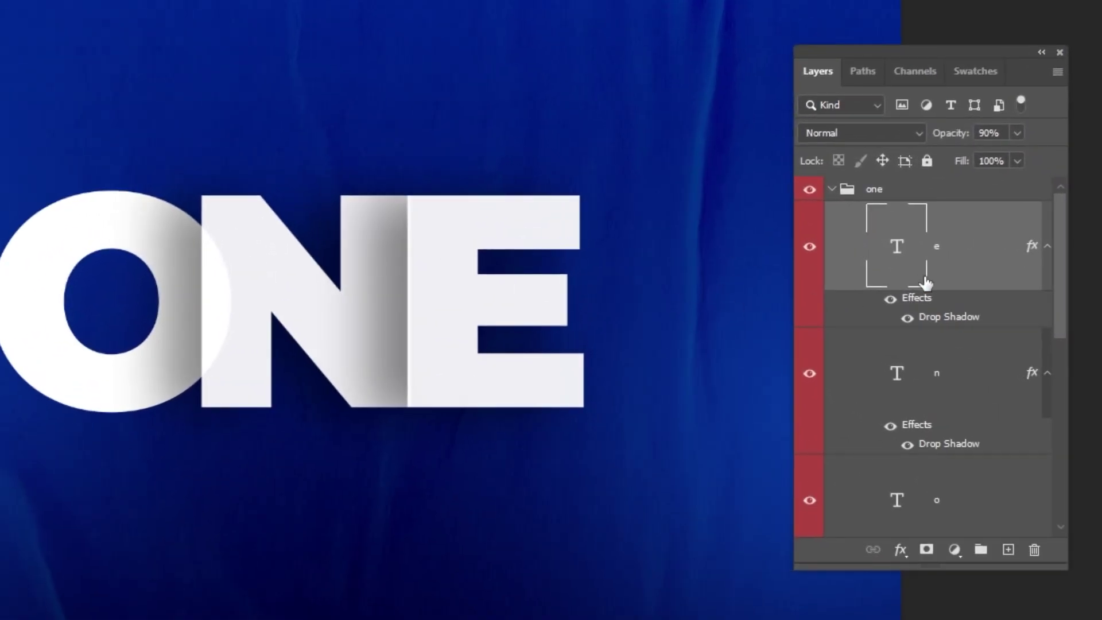
click(916, 197)
click(841, 189)
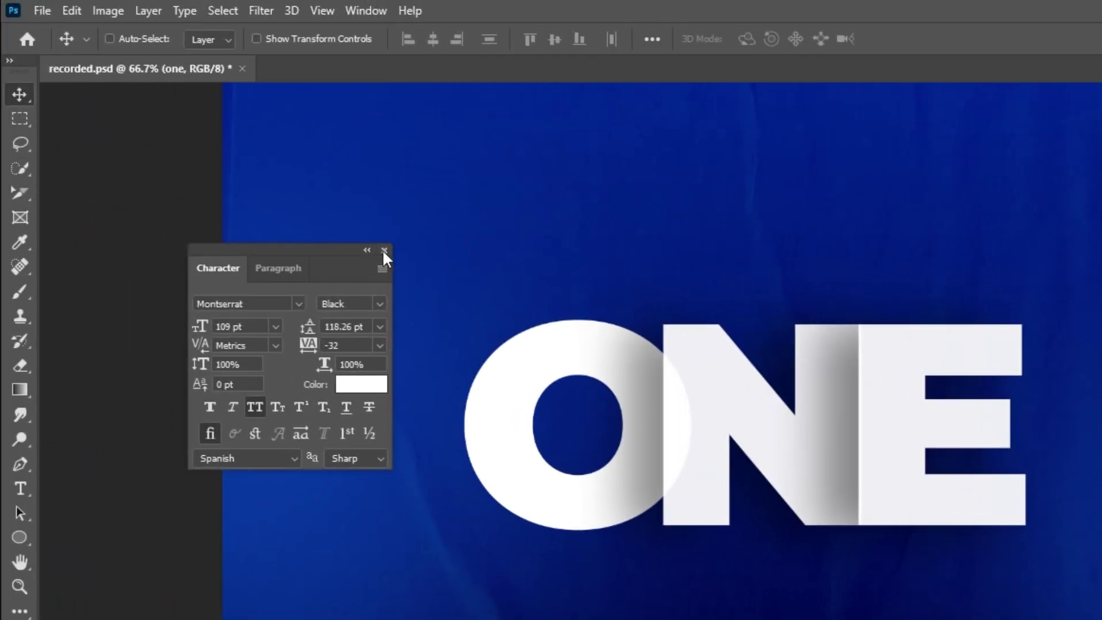
Close the Character panel, centre the ONE lettering horizontally on the canvas, then zoom out.
click(384, 250)
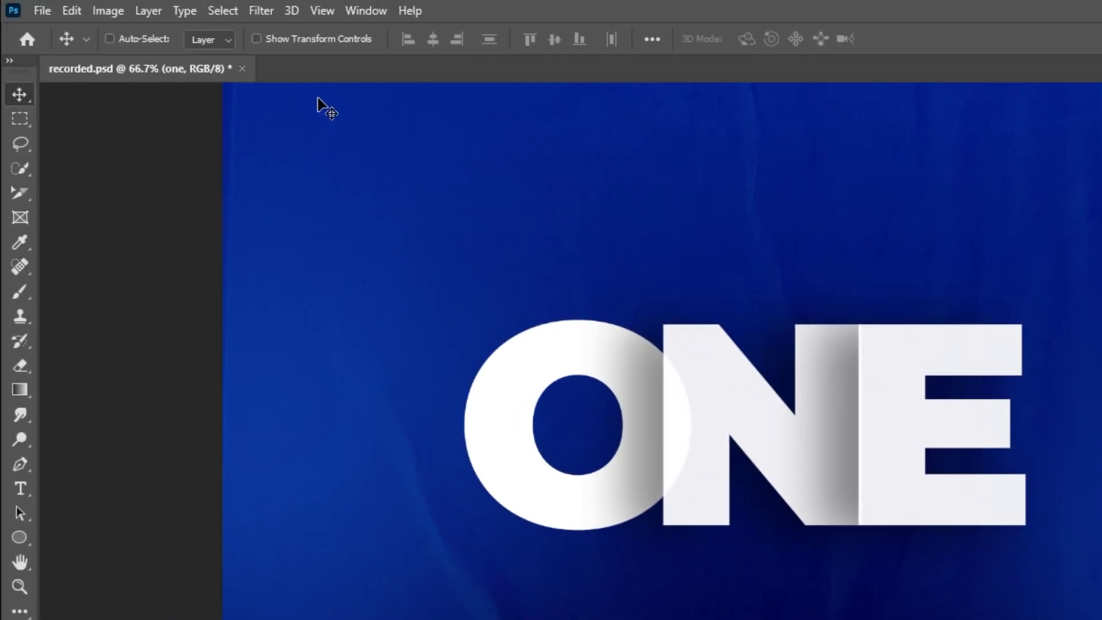
click(222, 12)
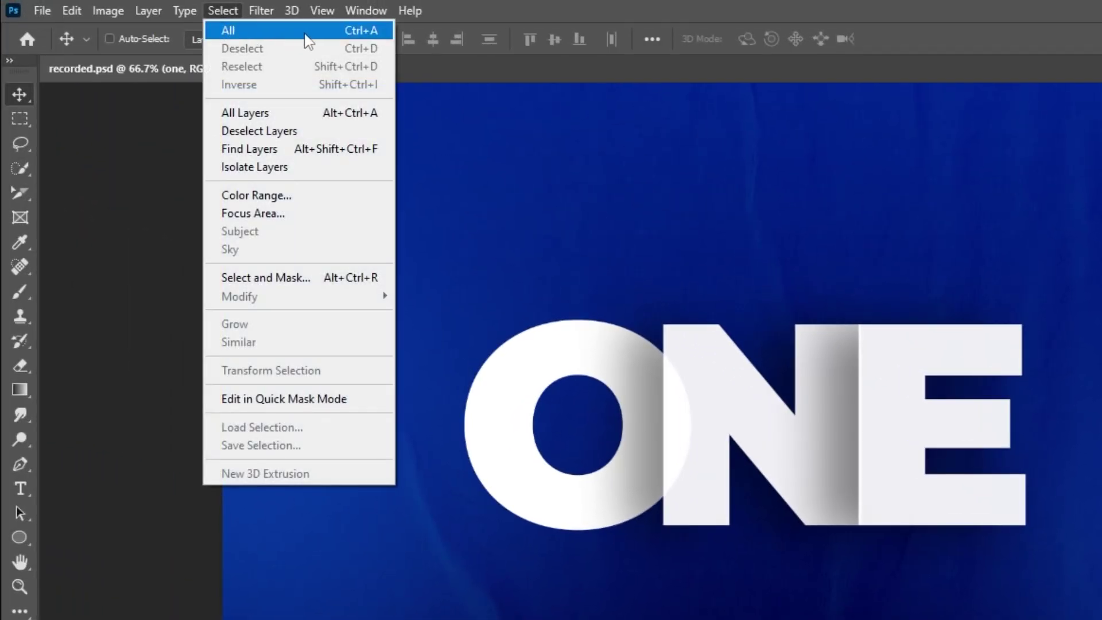
click(308, 40)
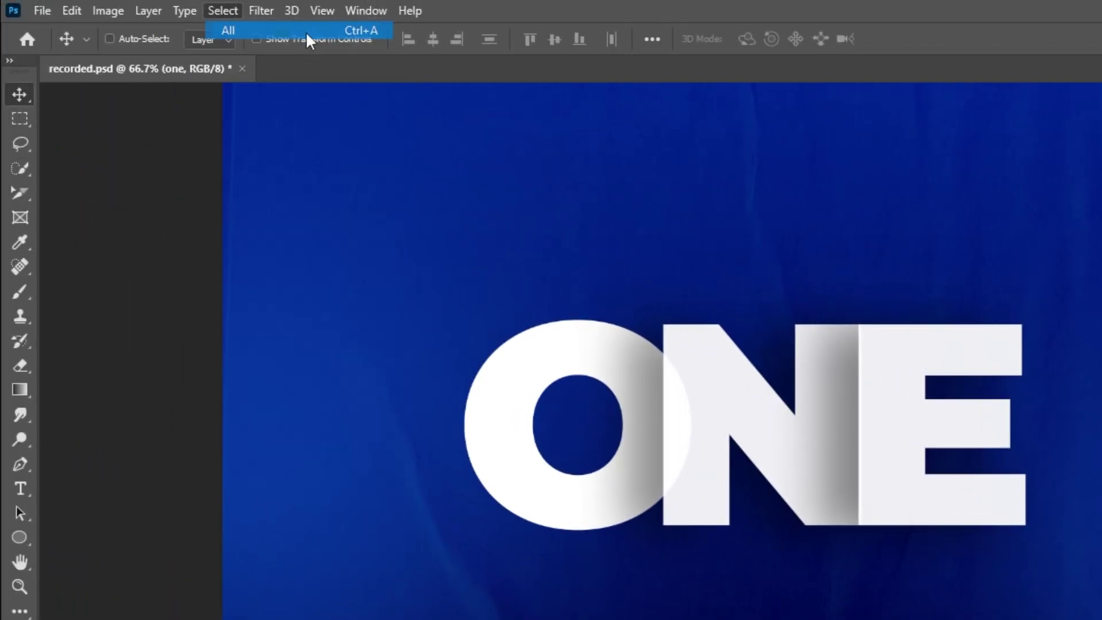
click(433, 40)
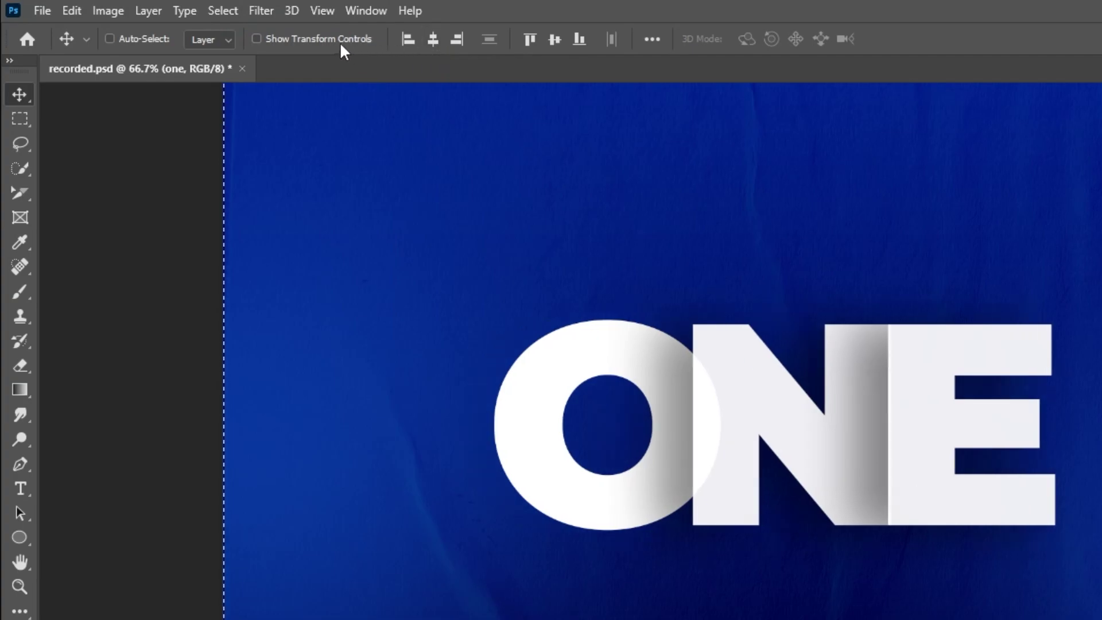
click(232, 12)
click(247, 48)
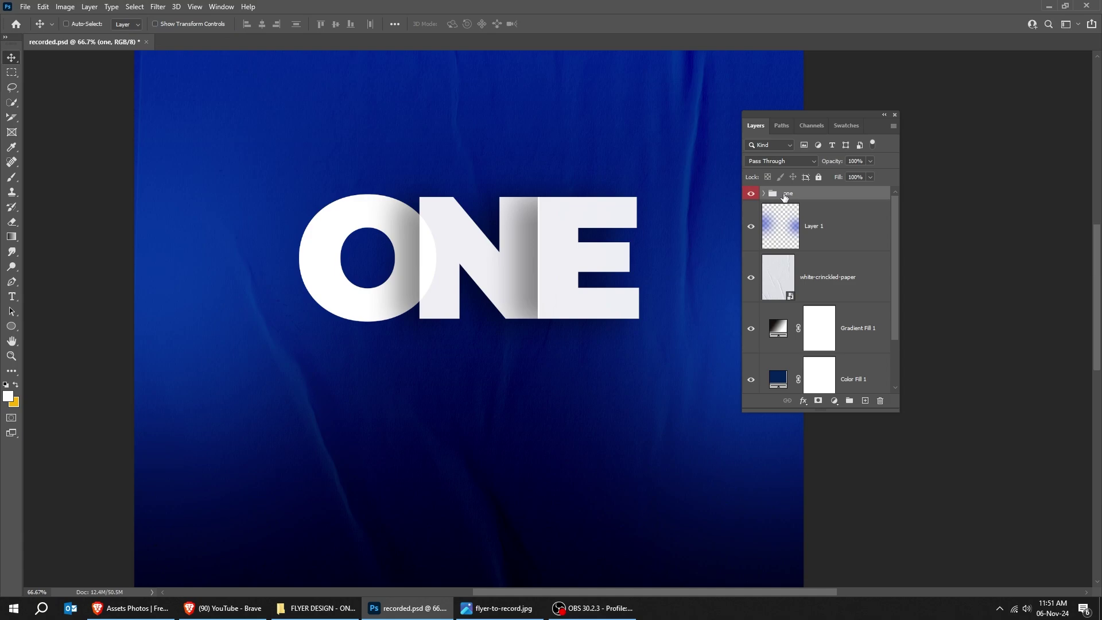
key(ctrl+minus)
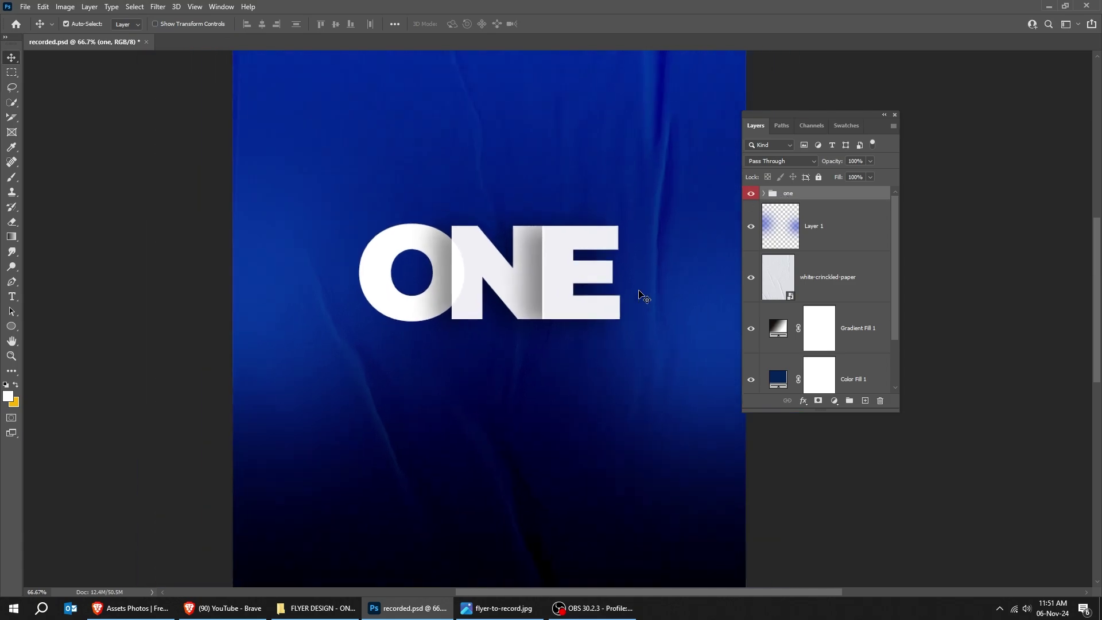
key(ctrl+minus)
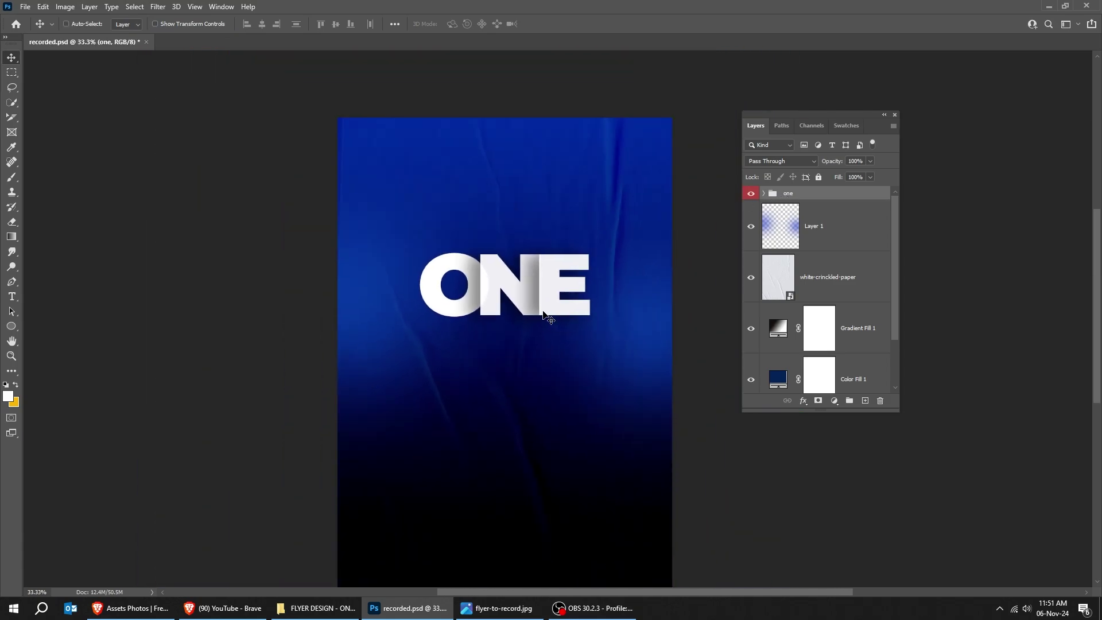
Type HOUR WITH below ONE and scale the text down.
drag(543, 311, 543, 311)
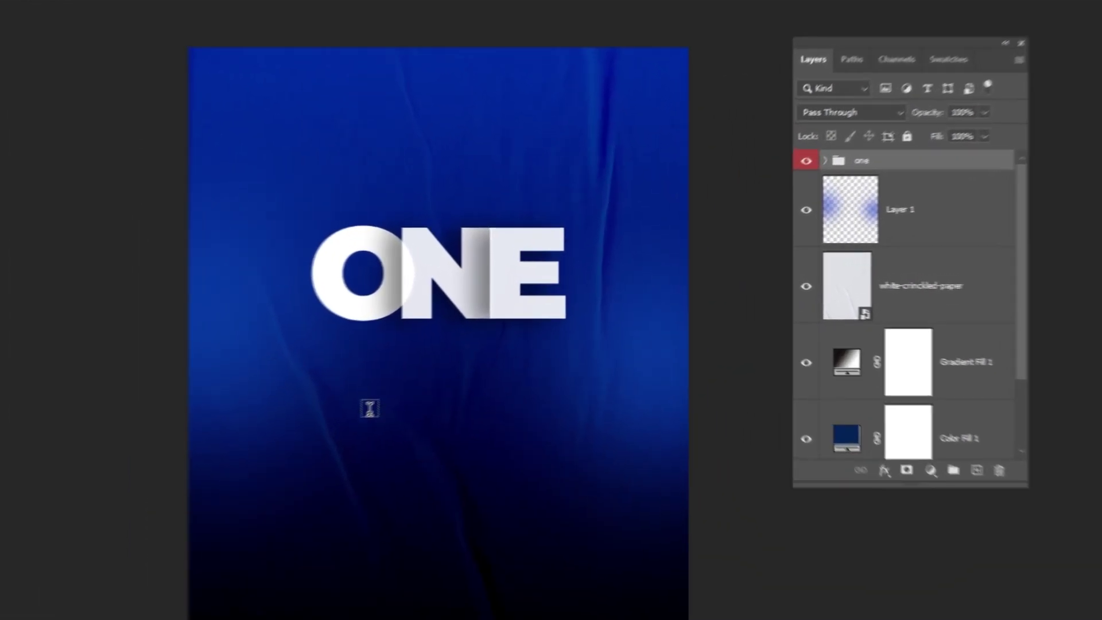
click(357, 439)
text(HOUR)
key(ctrl)
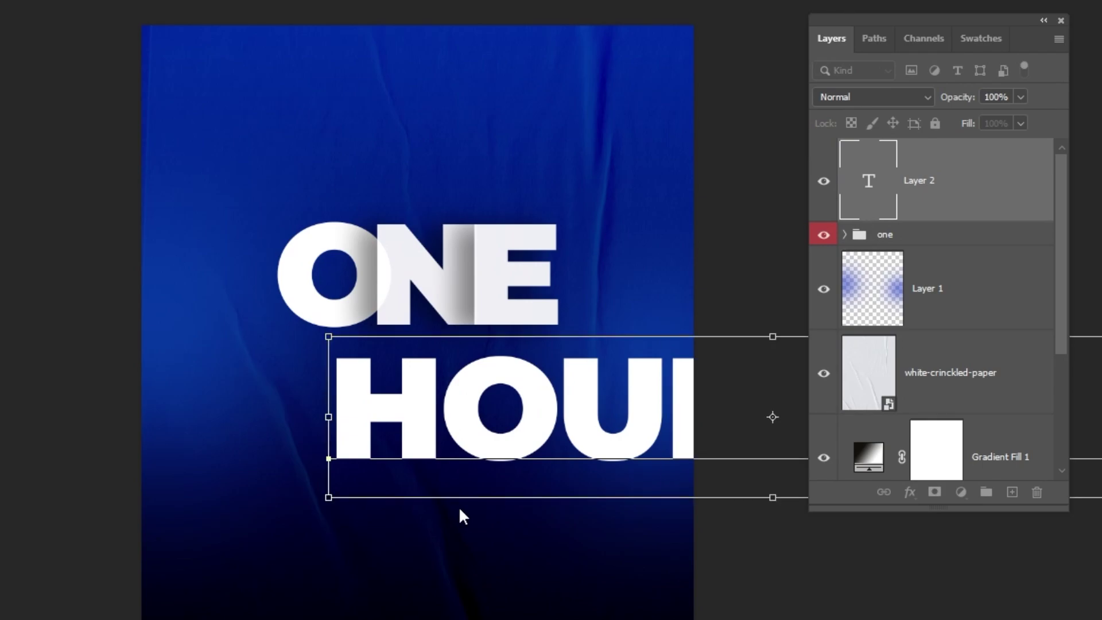
key(ctrl+Return)
key(ctrl+t)
drag(327, 337, 616, 517)
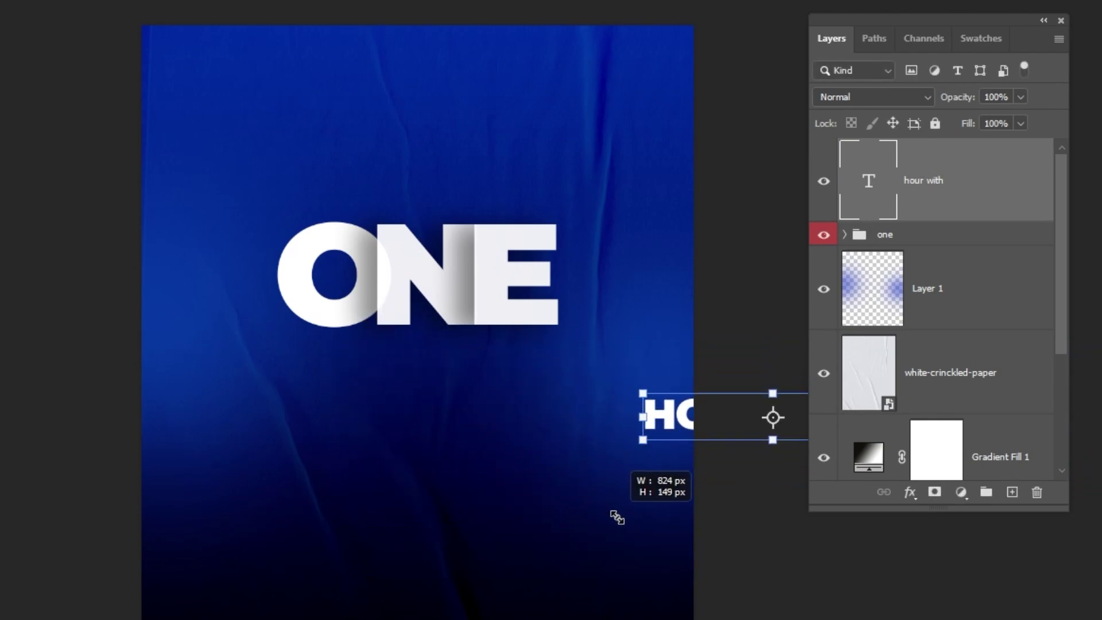
key(Return)
Move HOUR WITH up beneath ONE, shrink it slightly, and left-align the paragraph.
drag(688, 413, 337, 335)
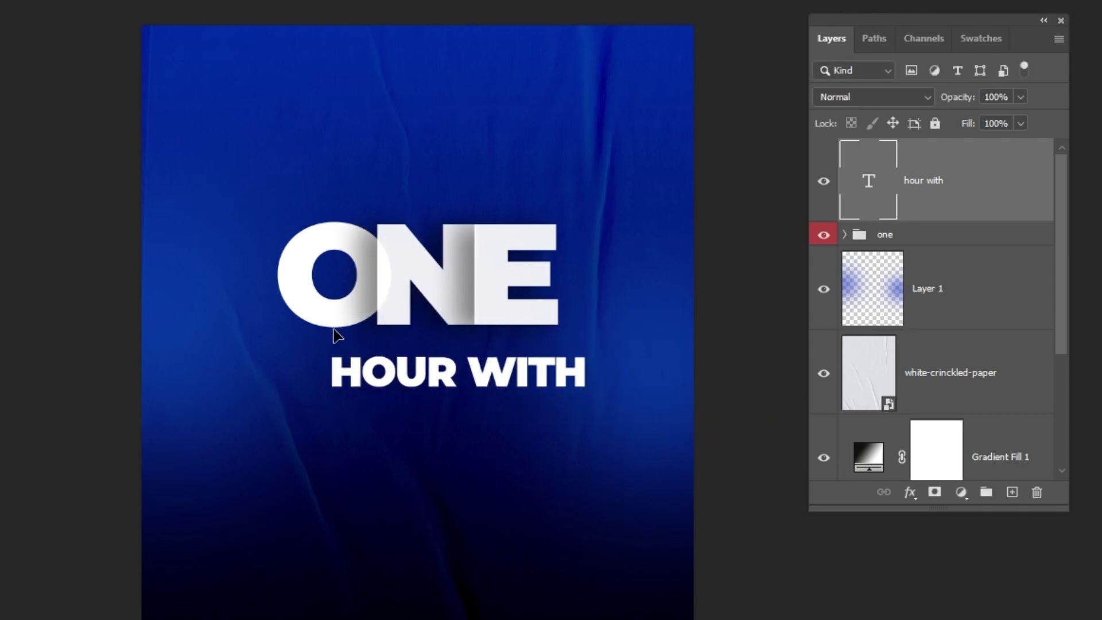
scroll(467, 373, up, 2)
drag(480, 398, 445, 376)
key(ctrl+t)
drag(565, 394, 545, 384)
key(Return)
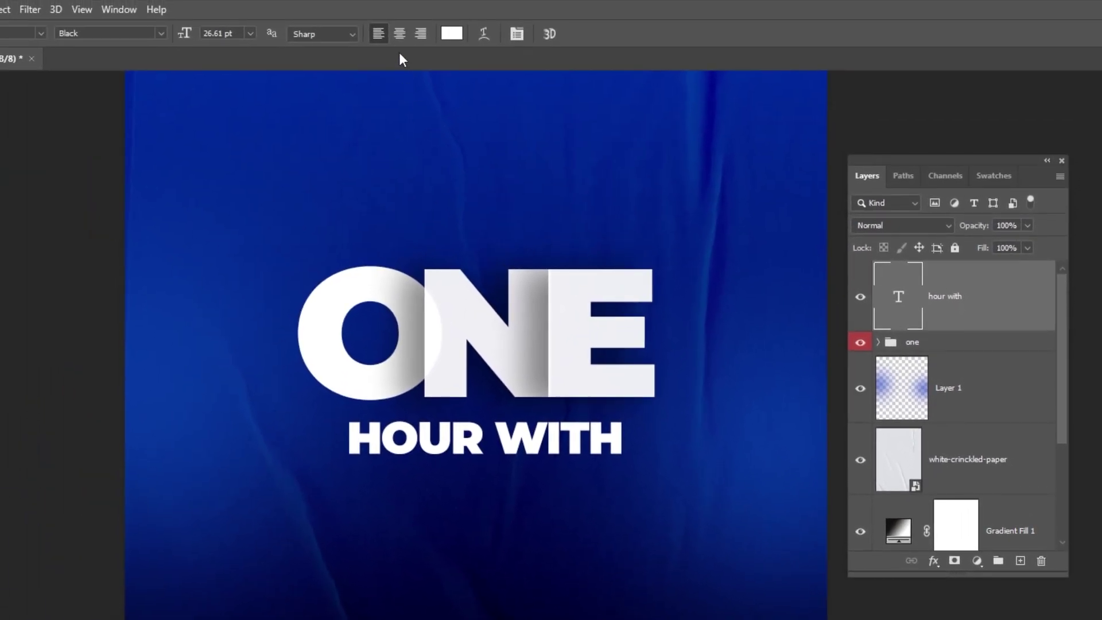
click(400, 34)
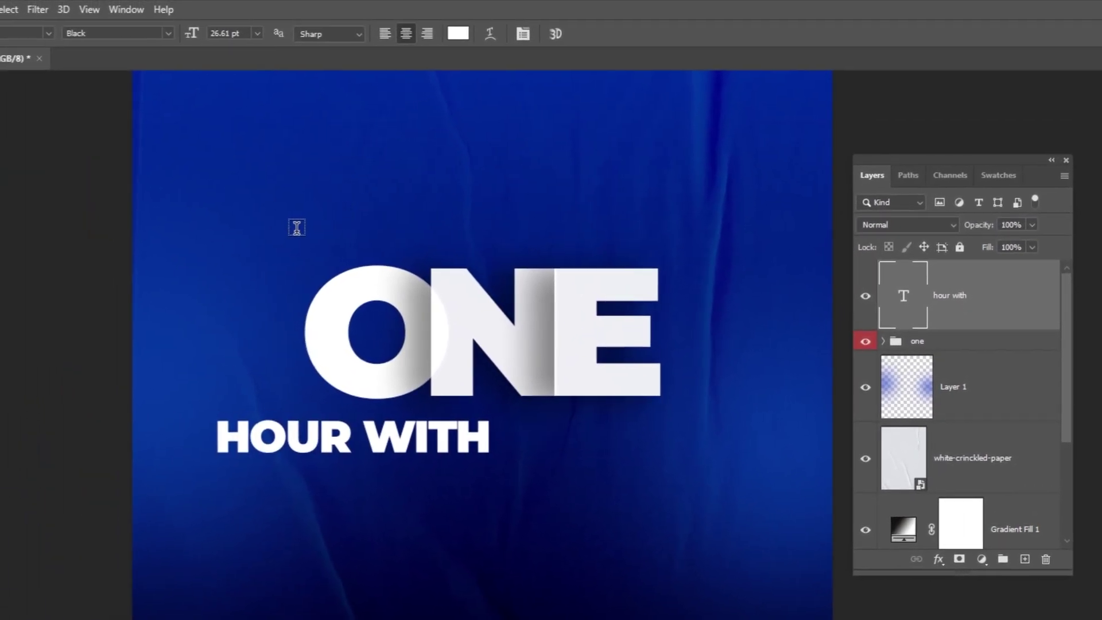
Select the whole canvas, align HOUR WITH to the horizontal centre, then deselect.
key(v)
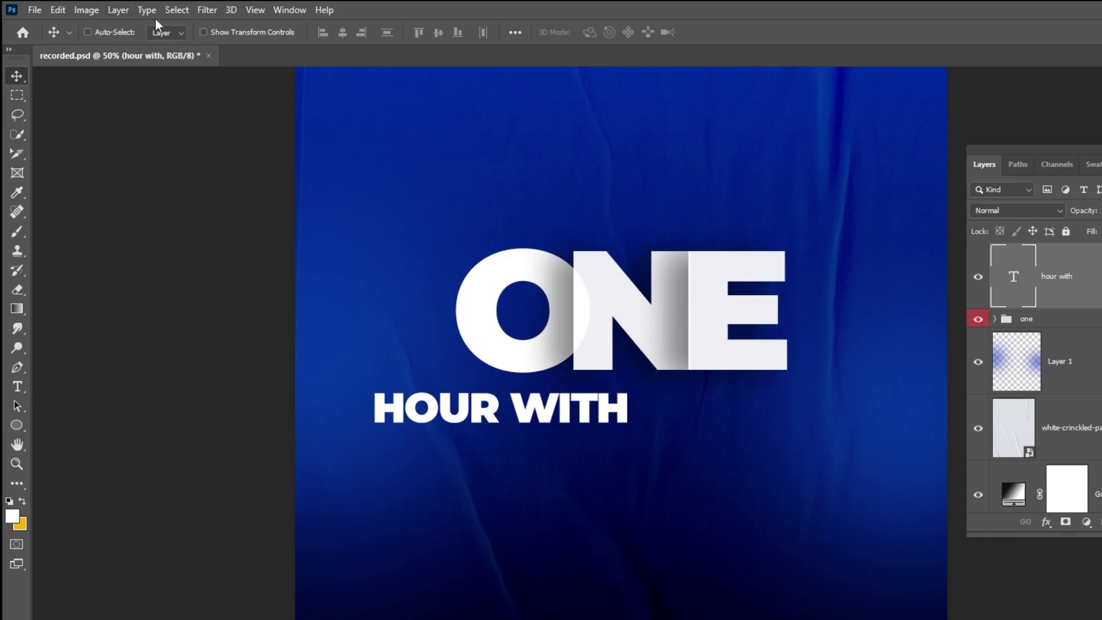
click(177, 10)
click(179, 25)
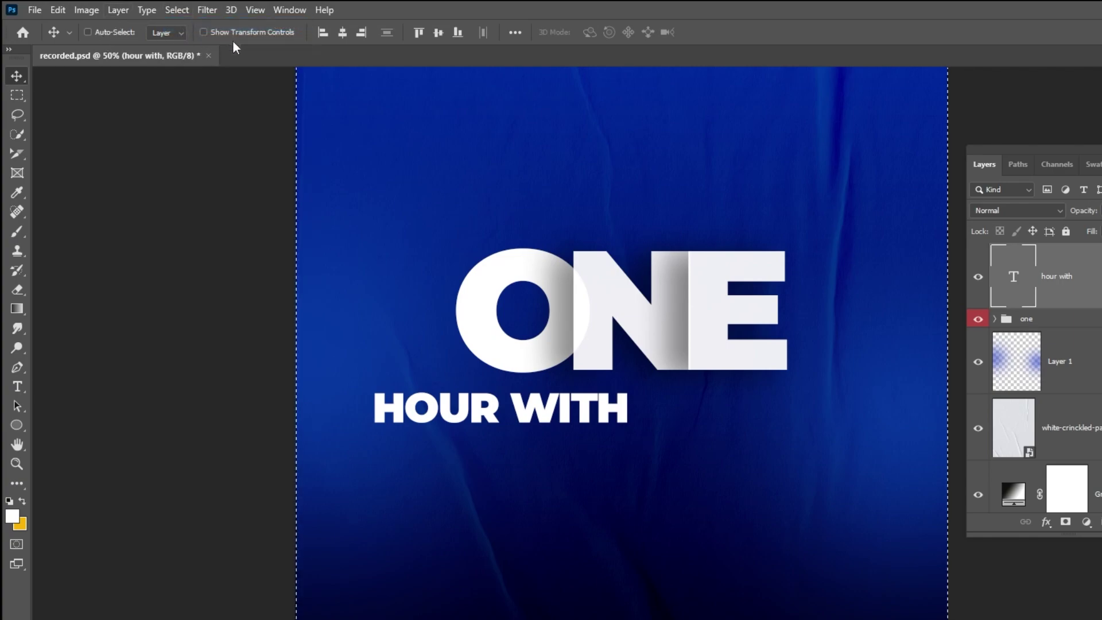
click(343, 32)
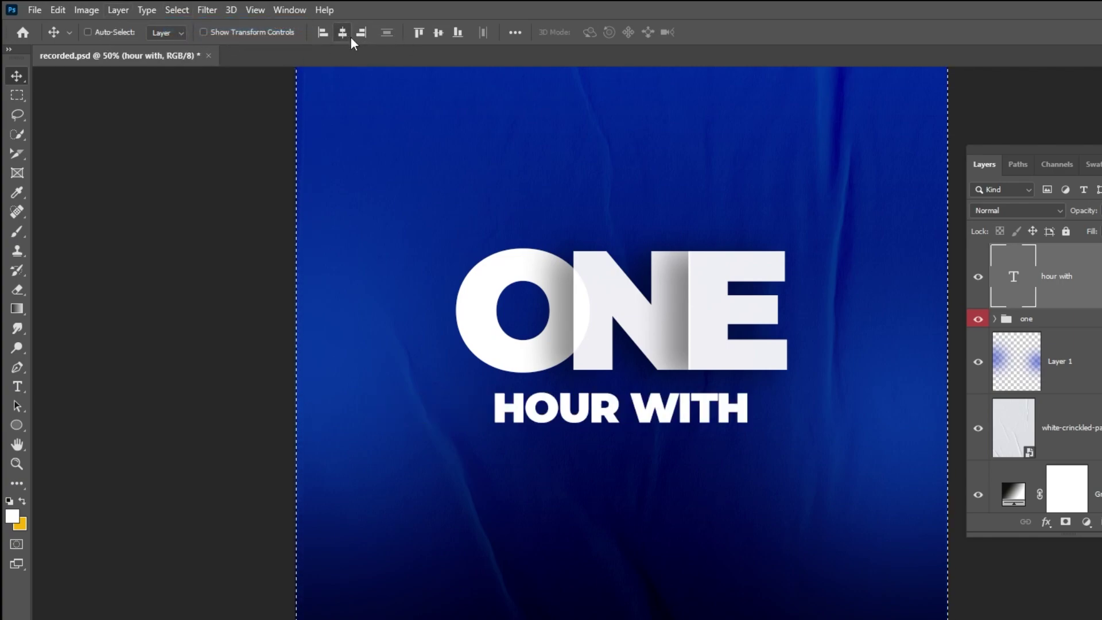
click(175, 11)
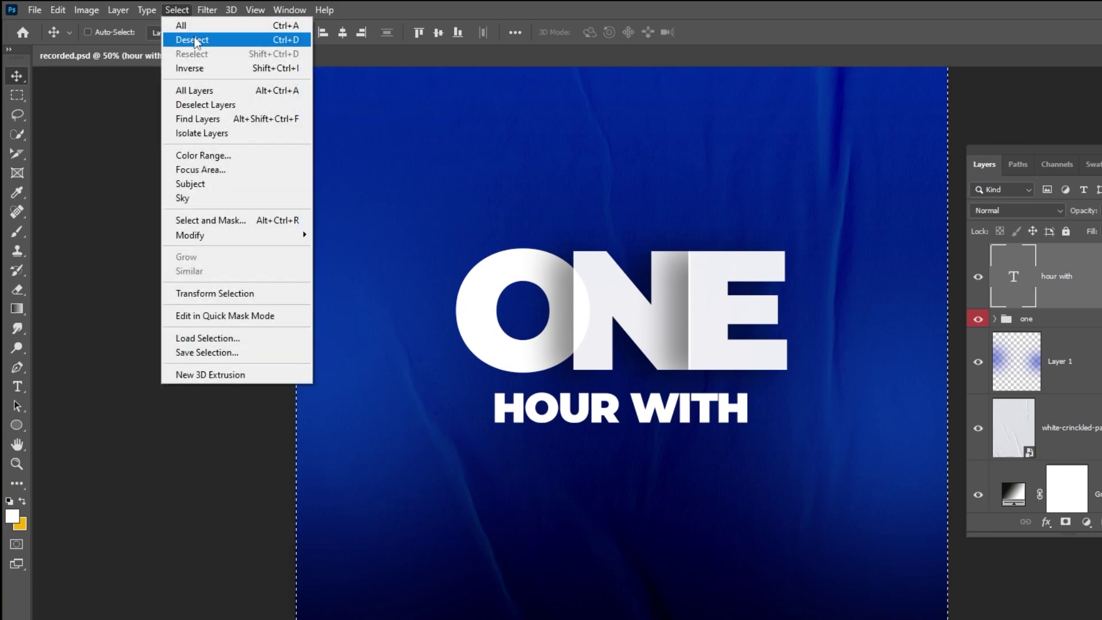
click(194, 39)
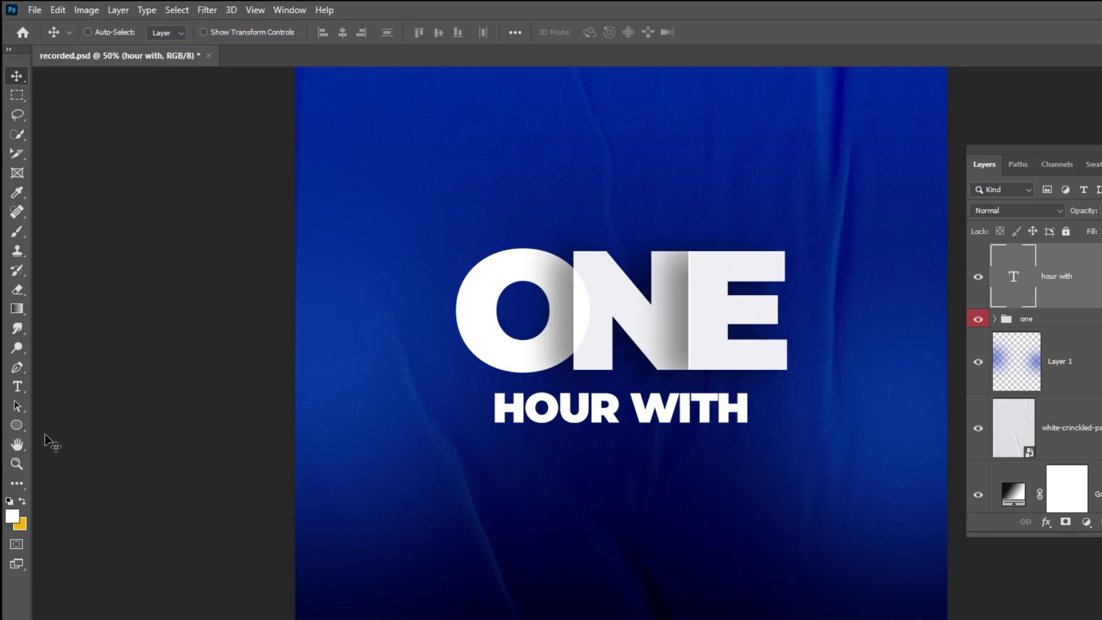
Draw a rectangle around HOUR WITH with no stroke.
drag(25, 428, 64, 426)
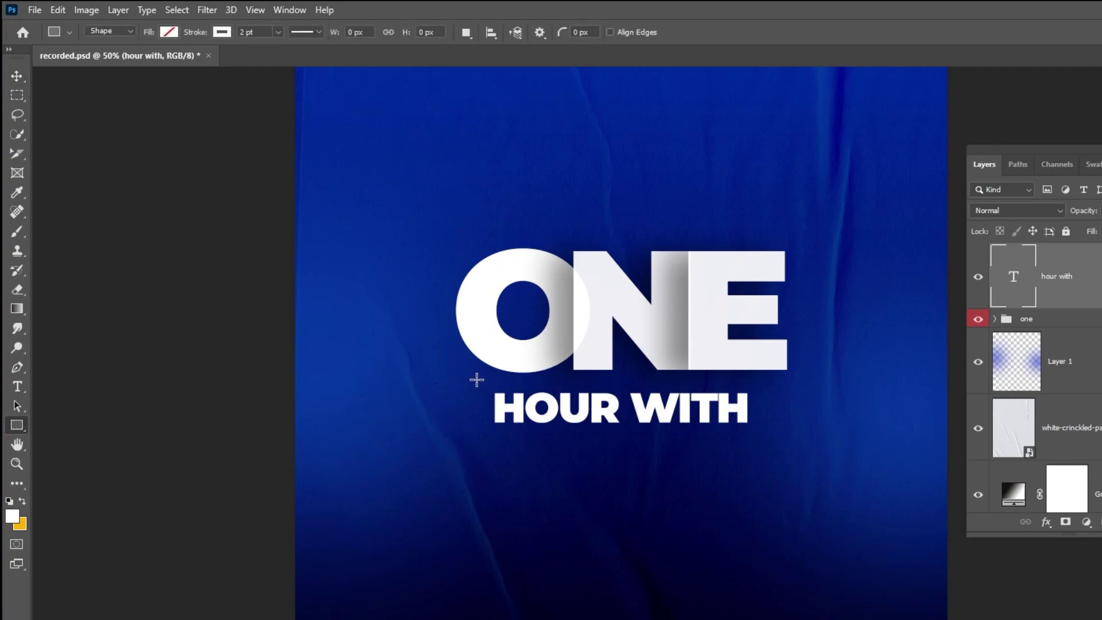
drag(476, 379, 766, 439)
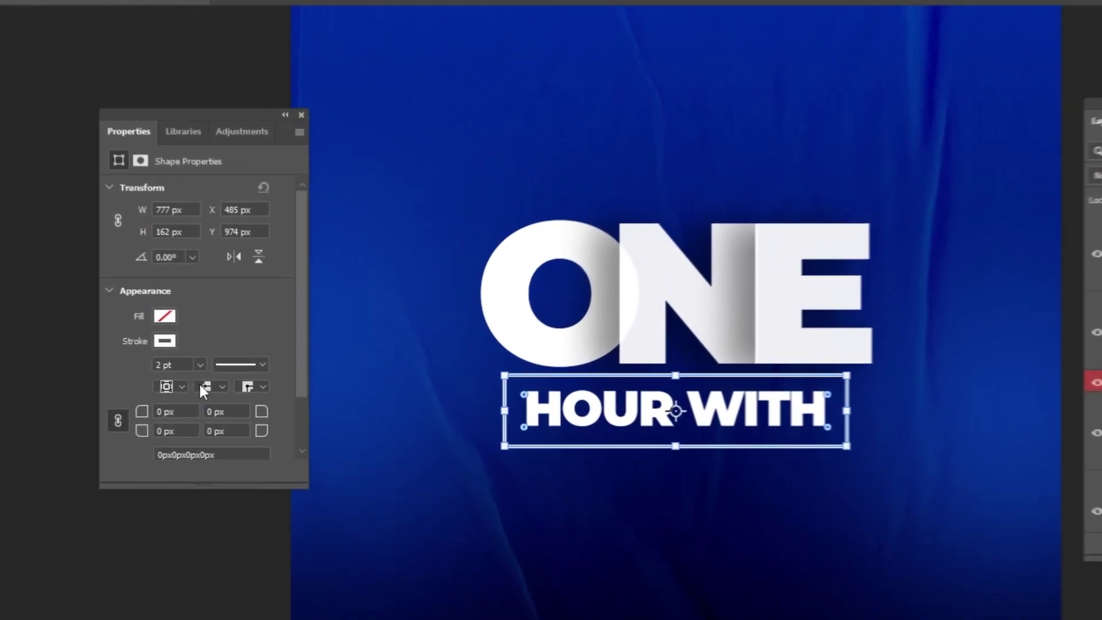
click(149, 334)
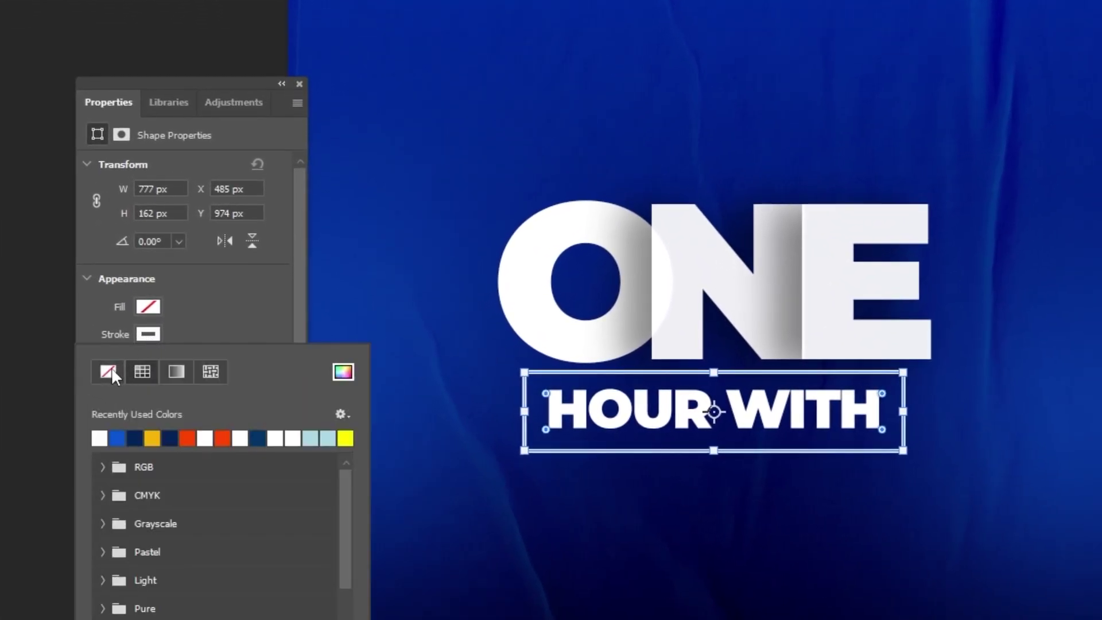
click(109, 370)
Fill the rectangle with red from the Color Picker.
click(149, 307)
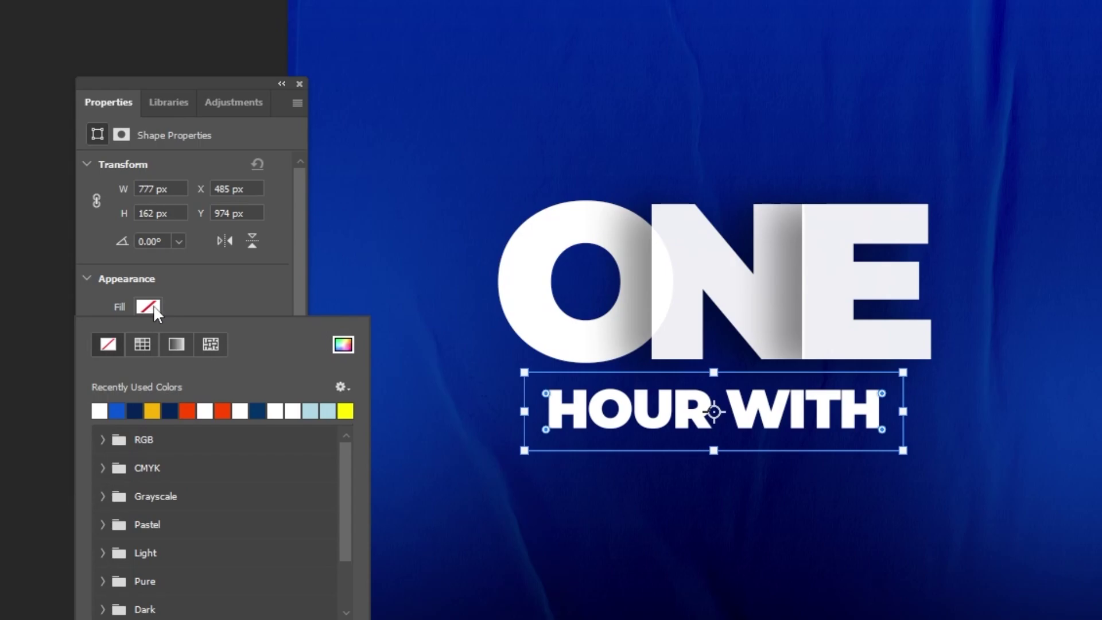
click(346, 346)
click(307, 282)
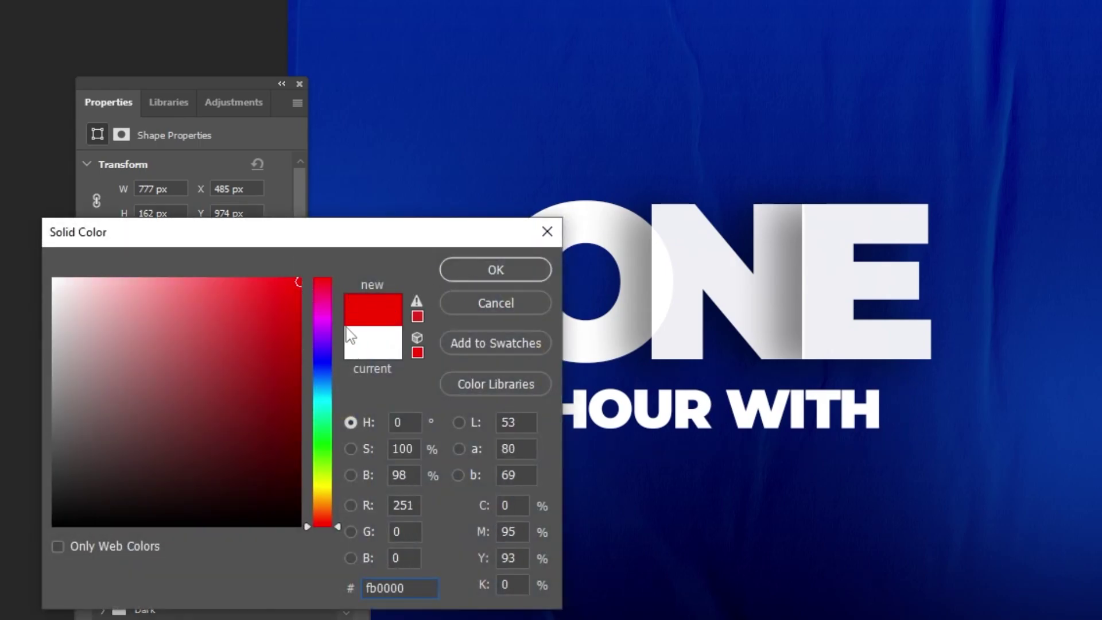
drag(296, 333, 320, 296)
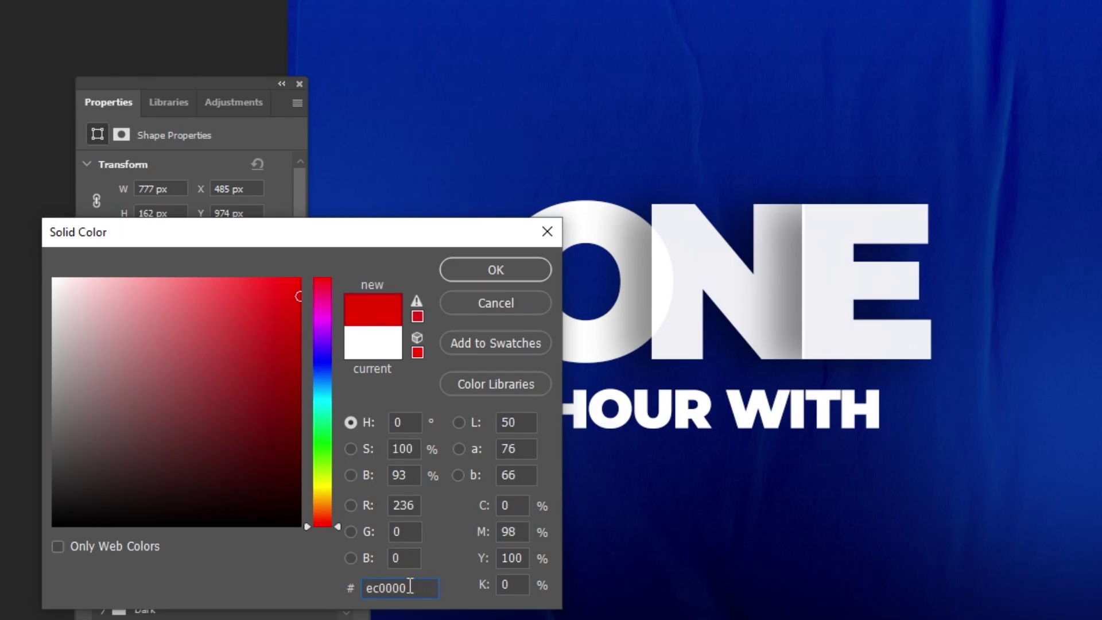
click(510, 273)
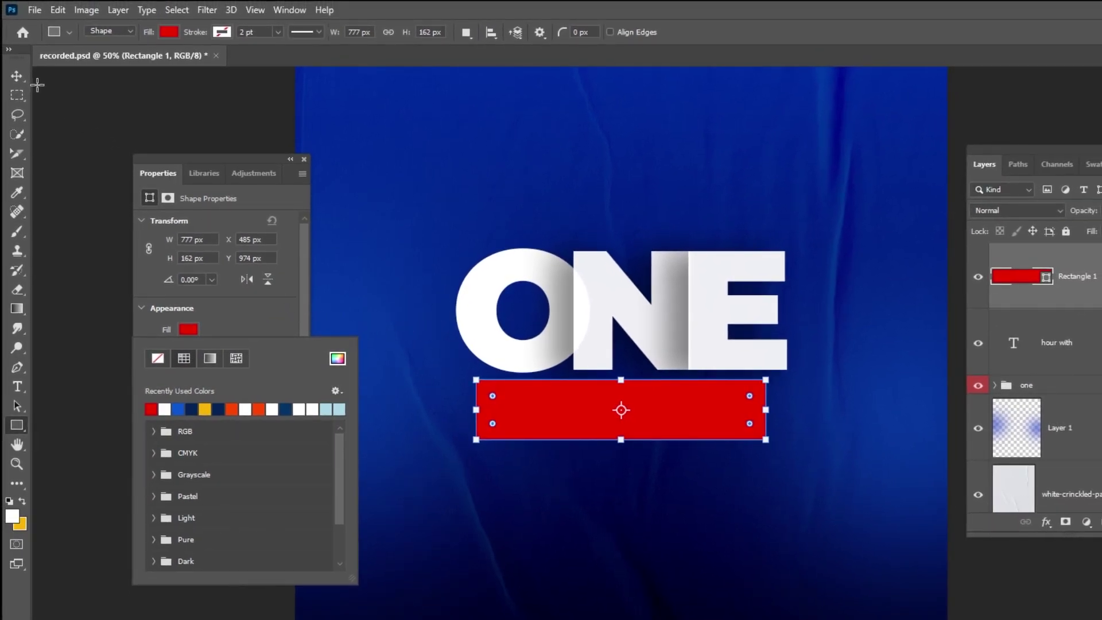
click(17, 76)
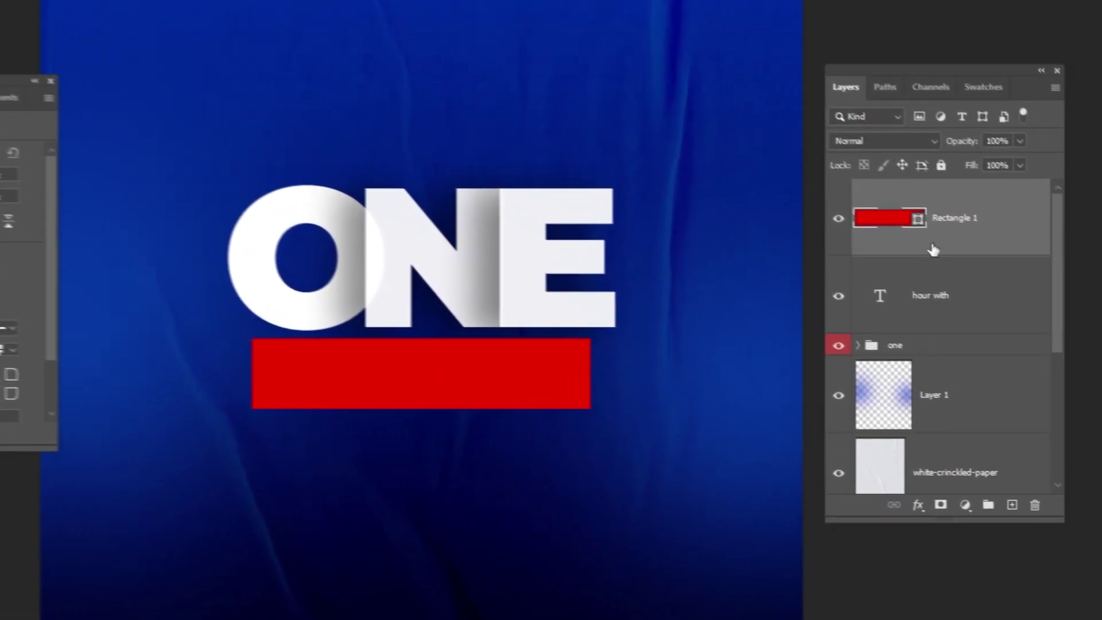
Move Rectangle 1 below the text layer and align HOUR WITH vertically on the bar.
drag(1096, 293, 1098, 296)
drag(962, 229, 968, 303)
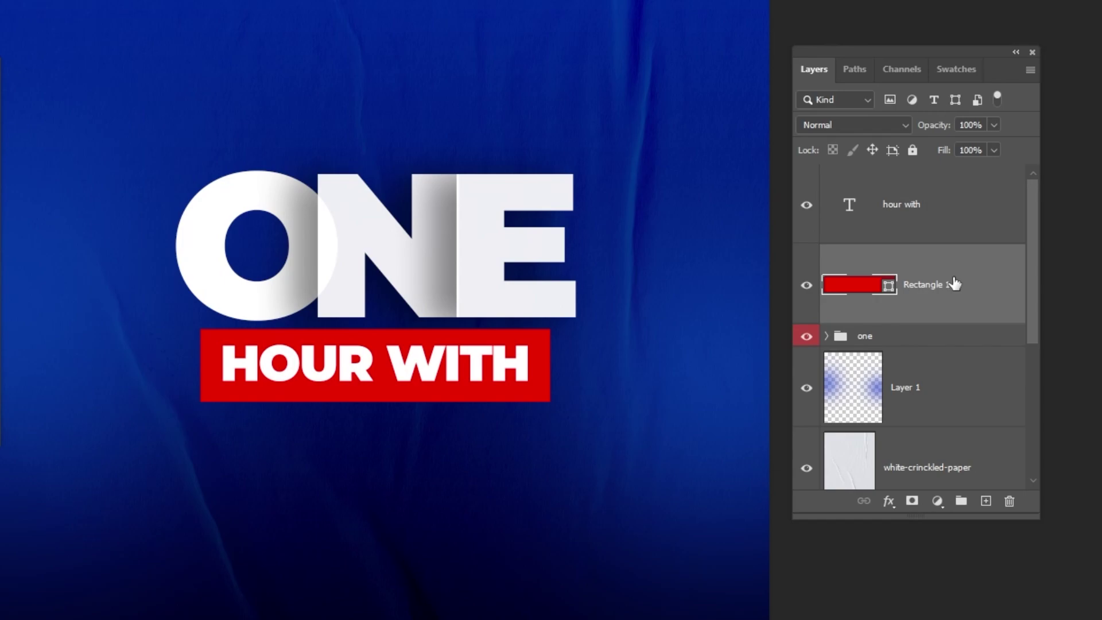
shift+click(930, 216)
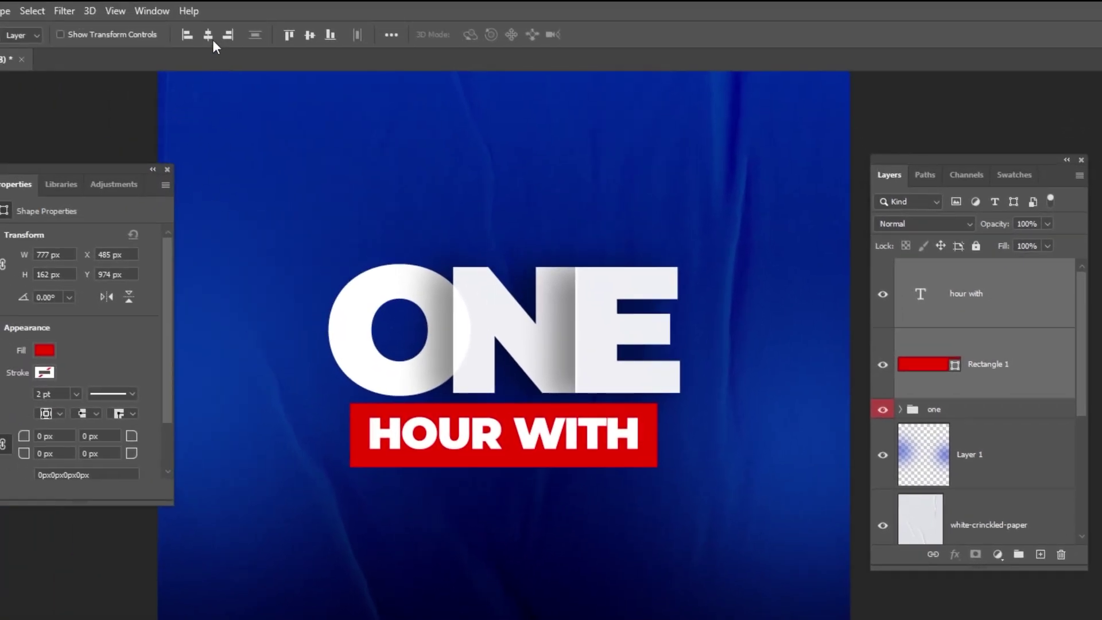
click(310, 35)
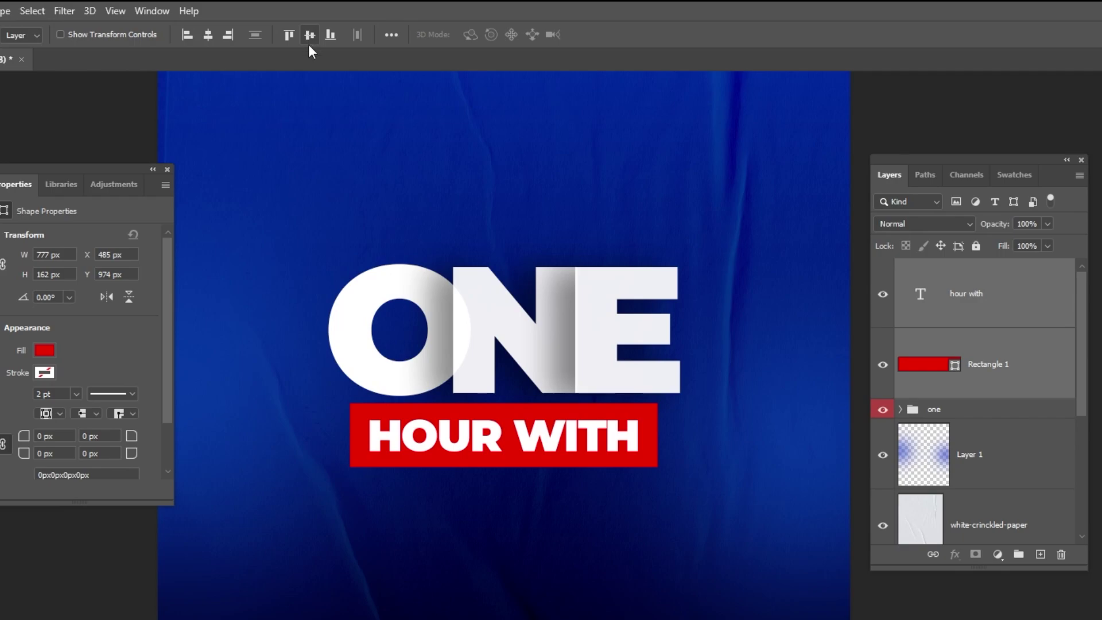
click(167, 169)
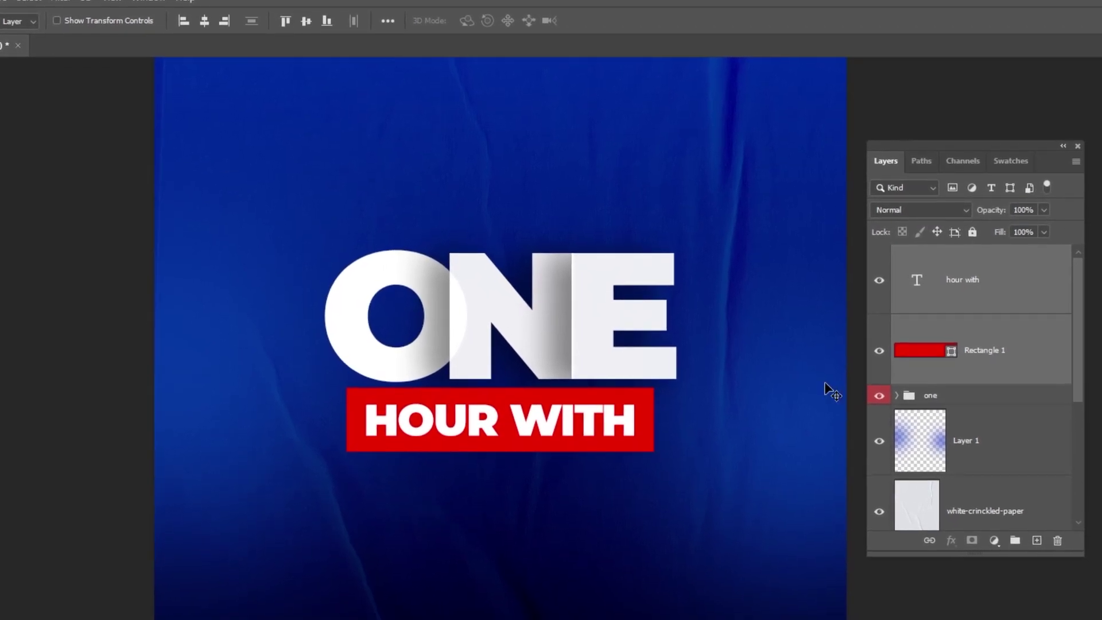
Group the text and red bar as 'hour with' and tag the group orange.
drag(555, 541, 519, 489)
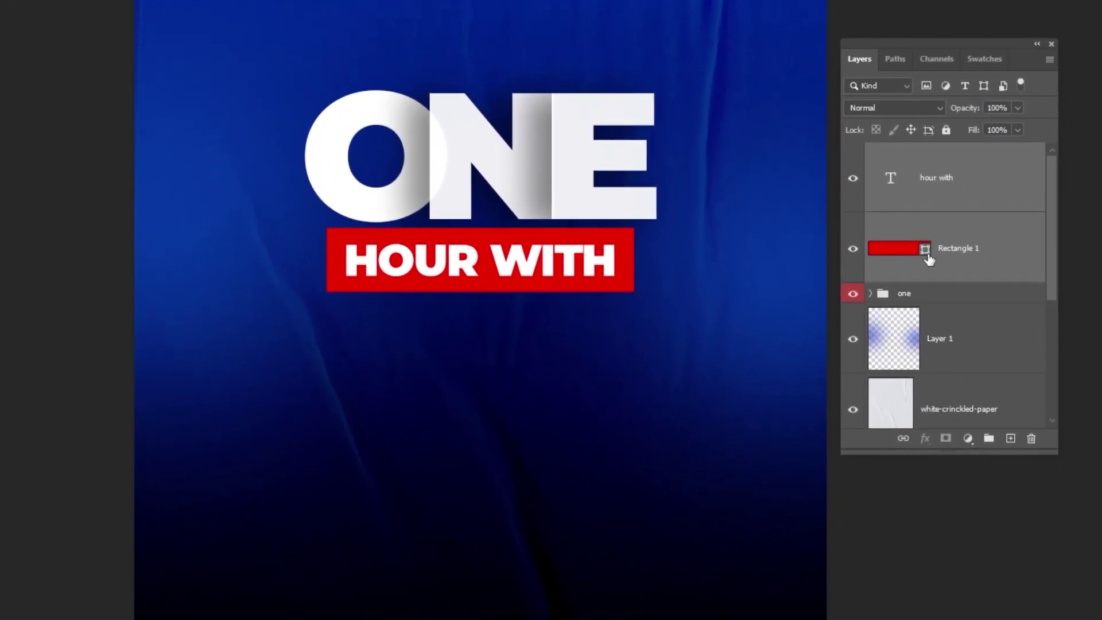
click(987, 441)
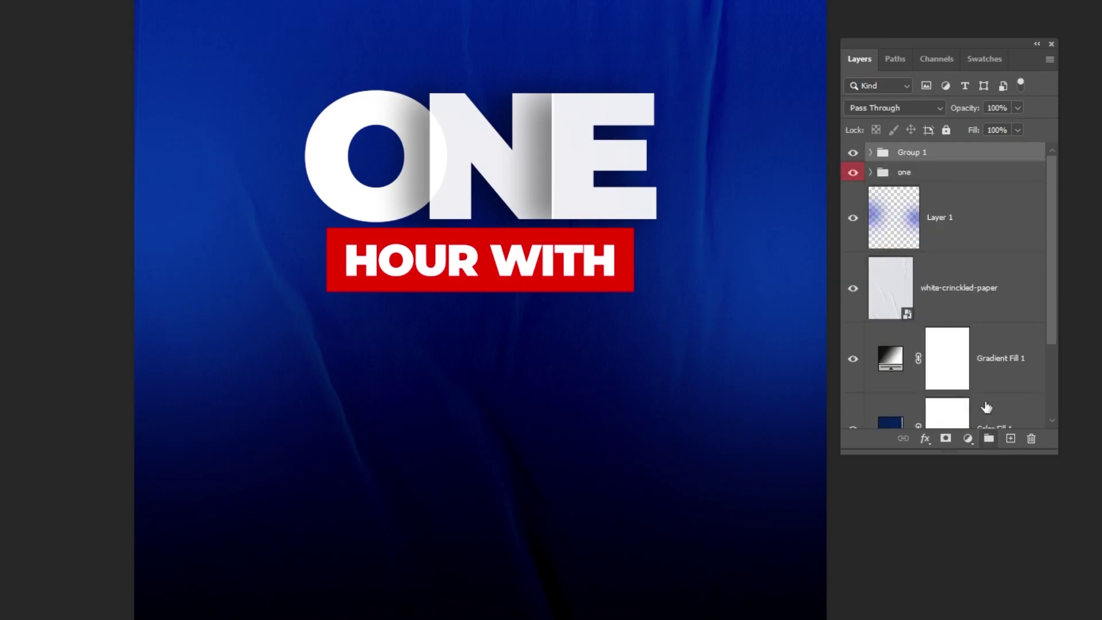
right_click(907, 156)
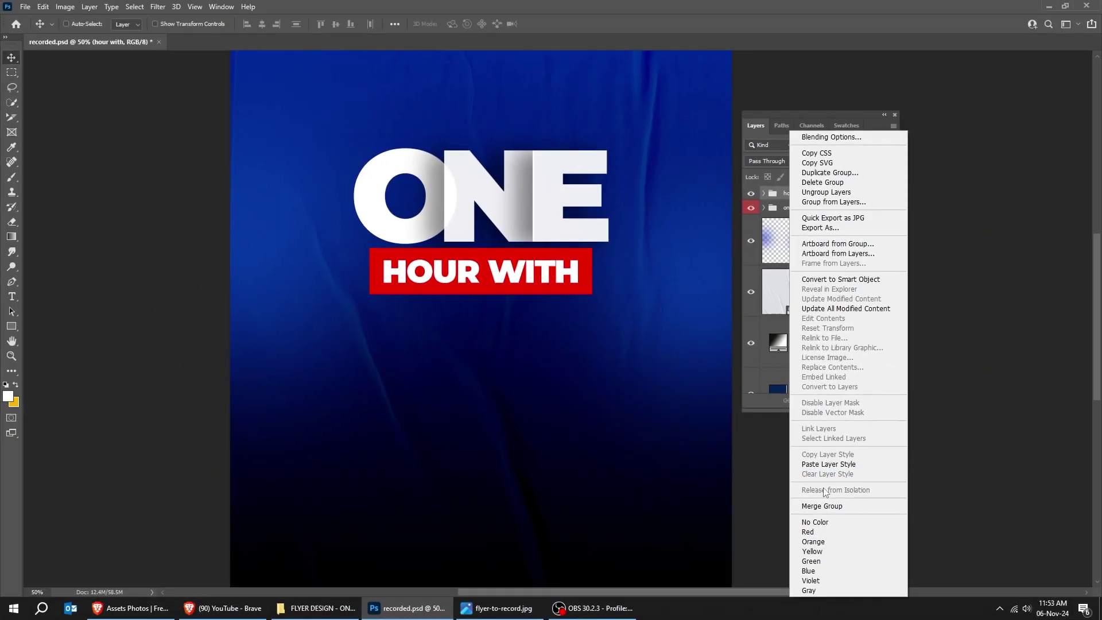
click(827, 541)
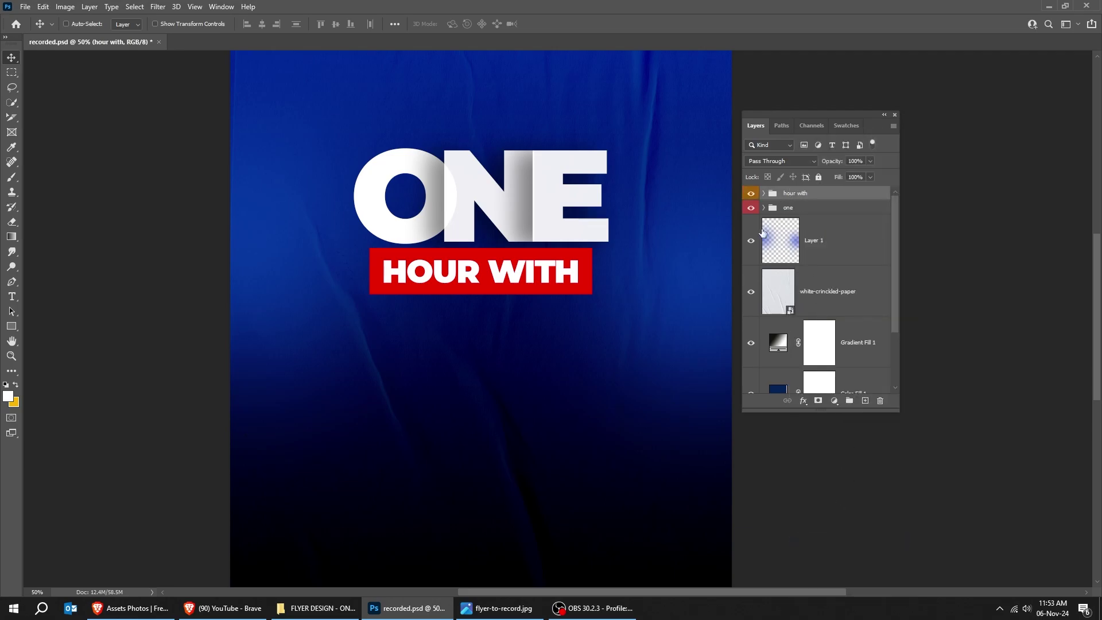
Add a J text layer below the HOUR WITH bar and nudge it lower.
key(t)
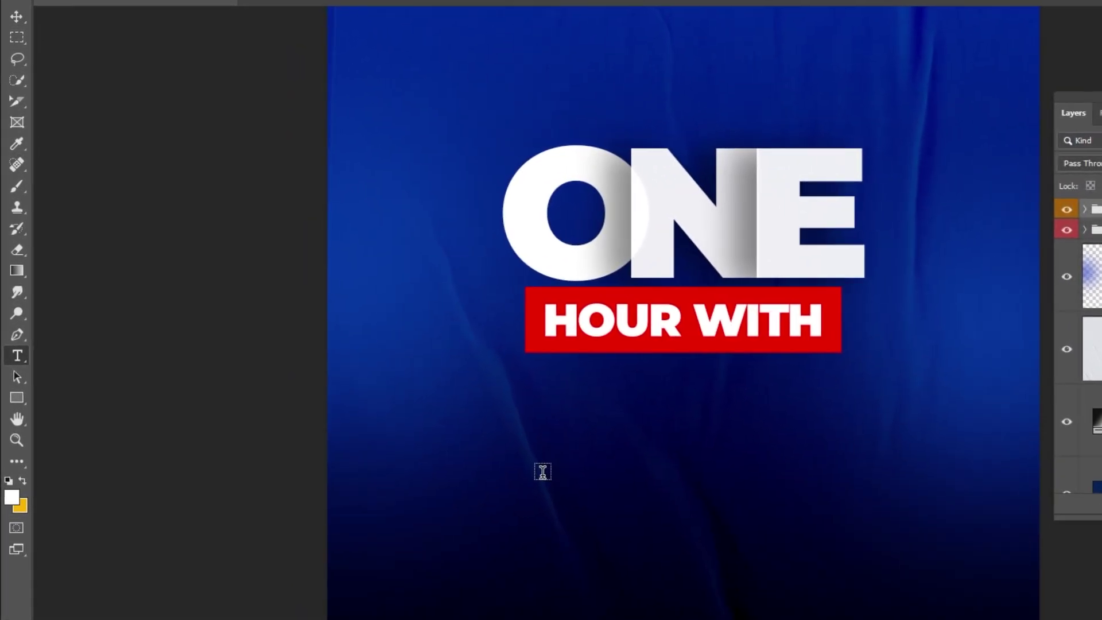
click(542, 472)
text(J)
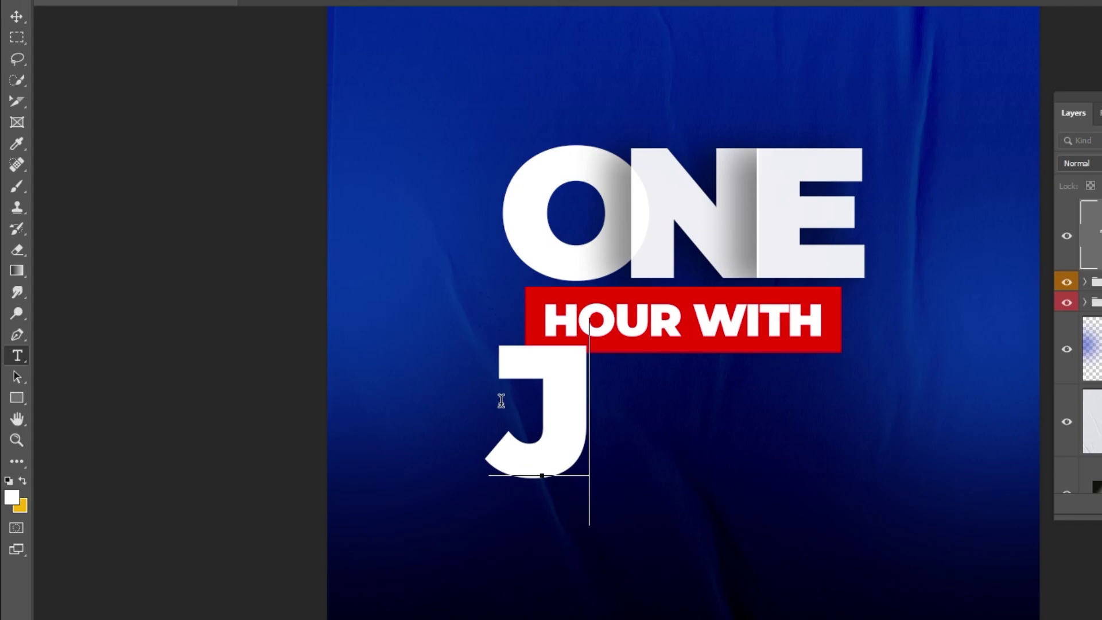
key(ctrl+Return)
key(v)
drag(516, 421, 519, 464)
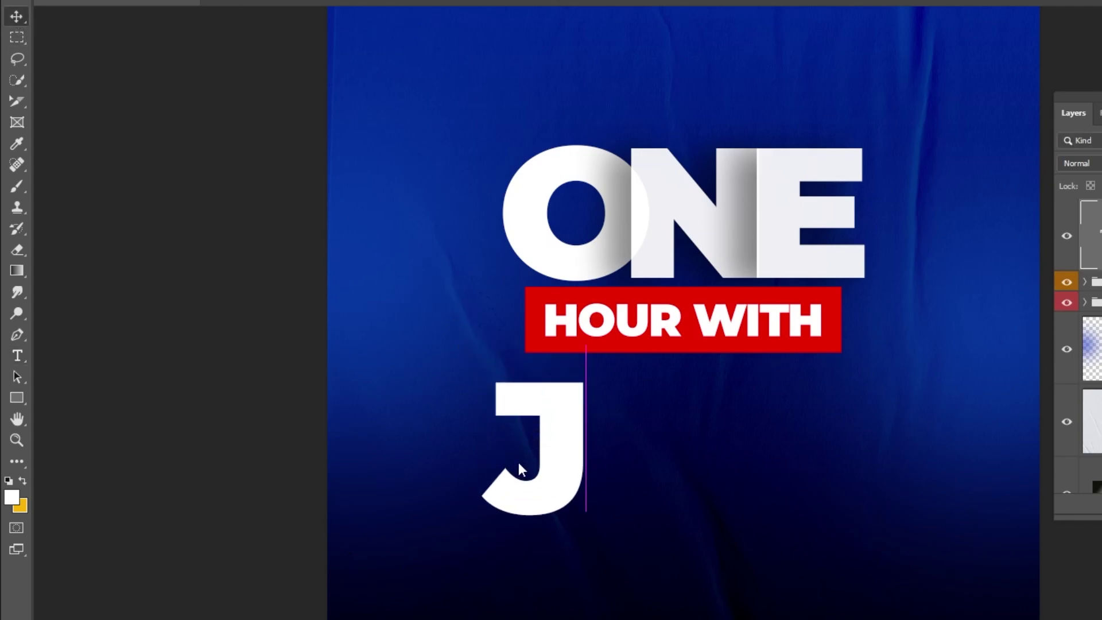
Colour the J yellow (#f8b406) and bring up the Character panel.
key(t)
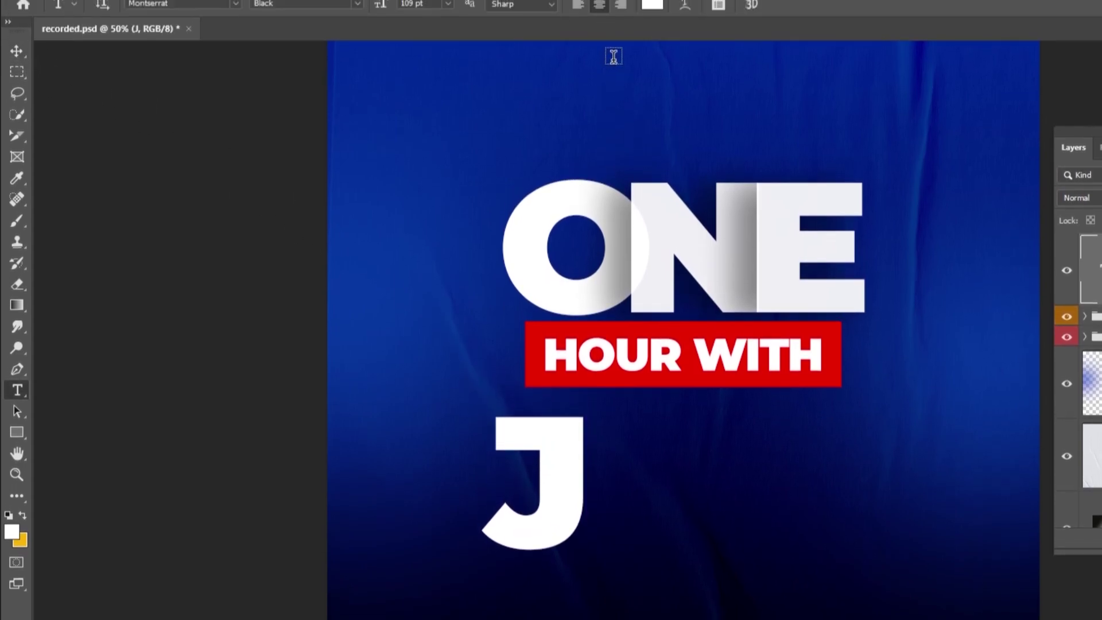
click(652, 34)
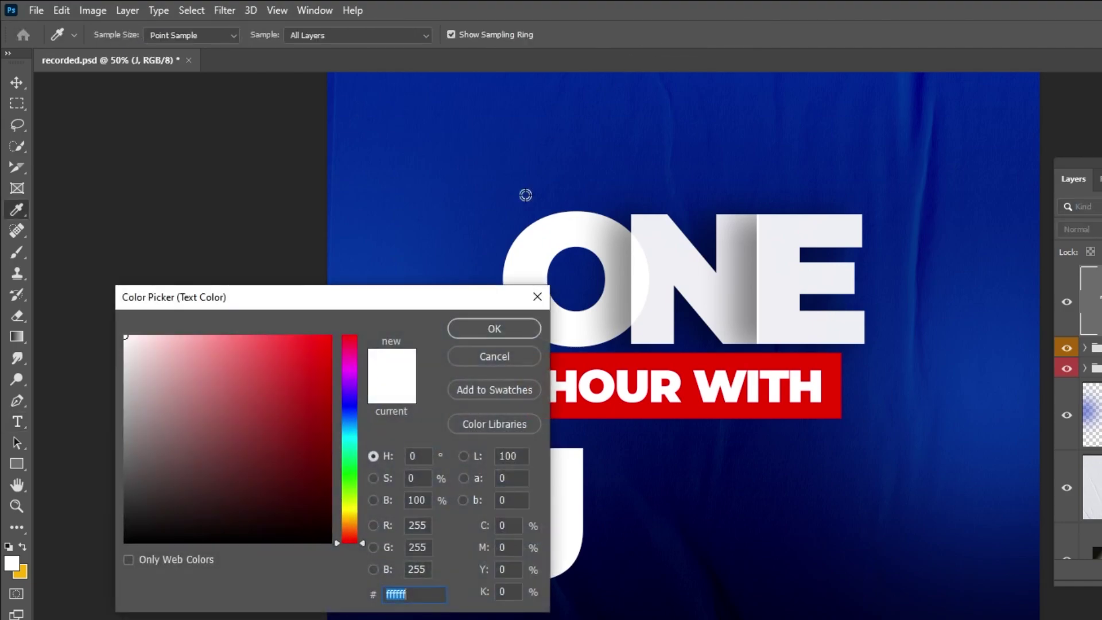
click(30, 574)
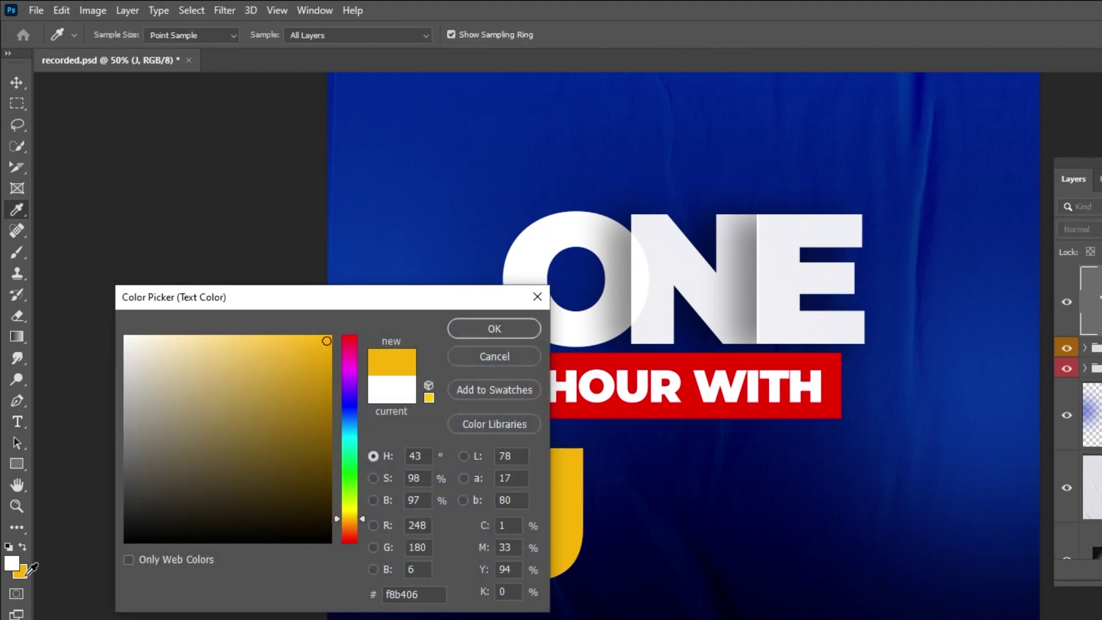
drag(397, 307, 372, 239)
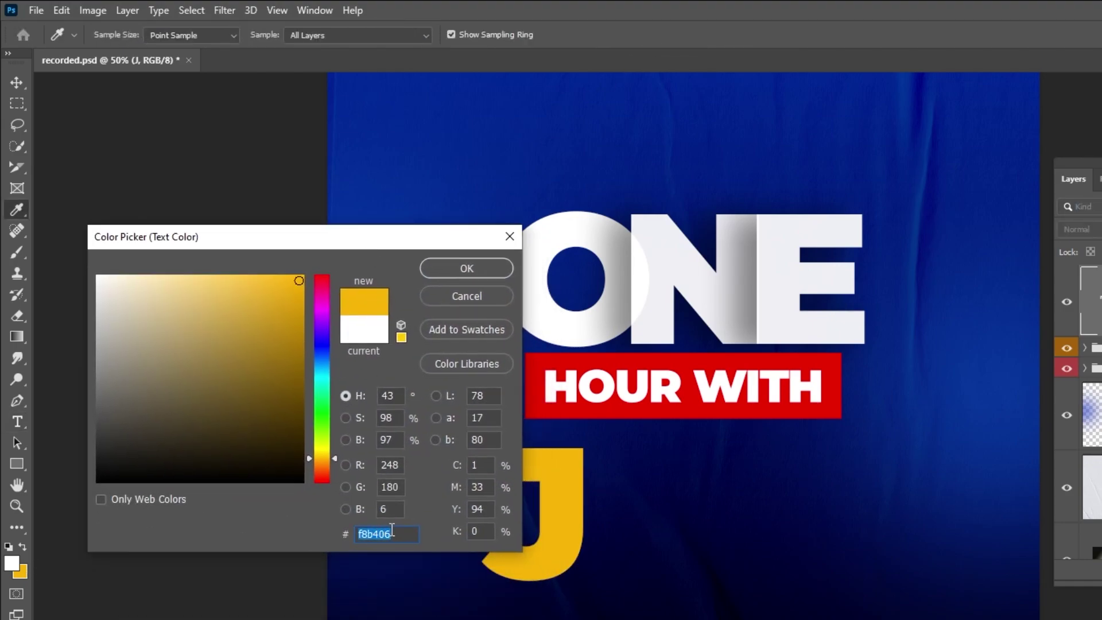
click(475, 267)
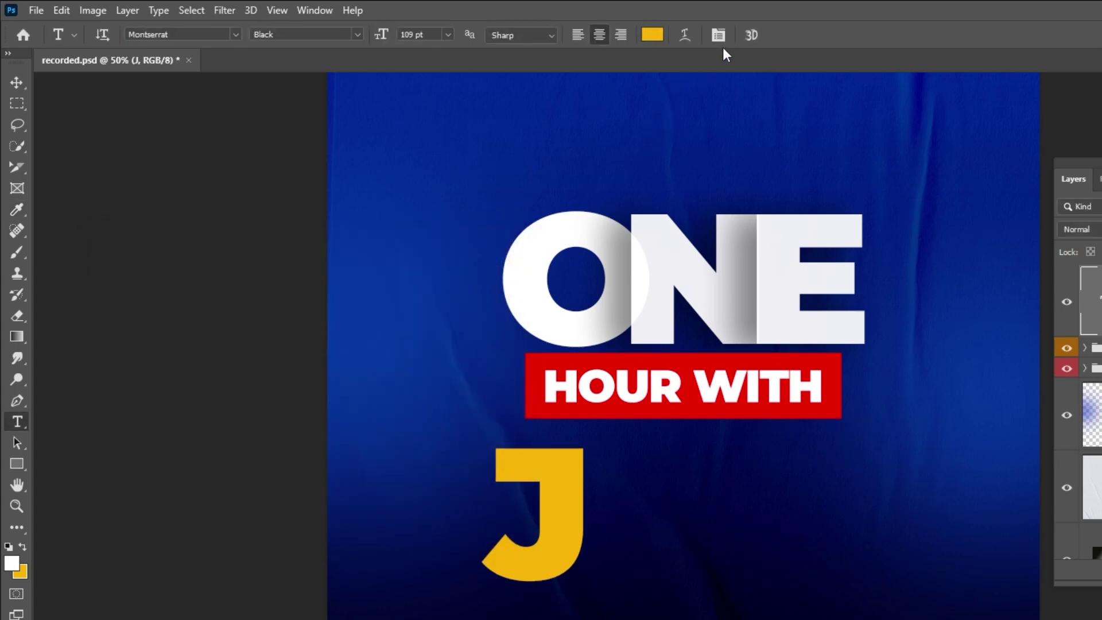
click(718, 35)
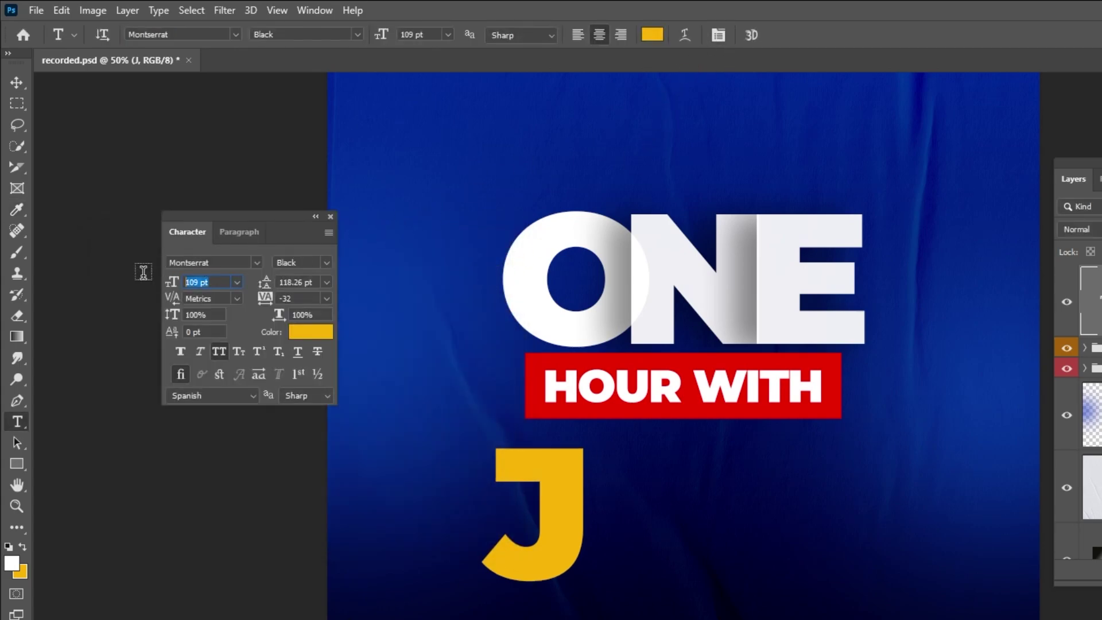
Scale the J up to about 170 pt.
key(v)
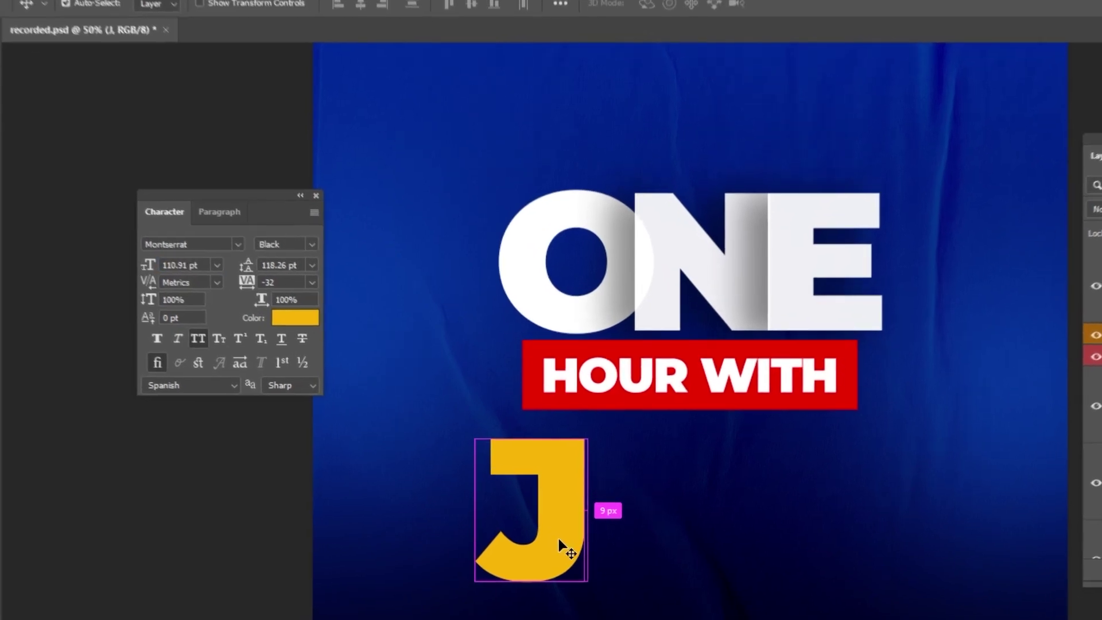
key(ctrl+t)
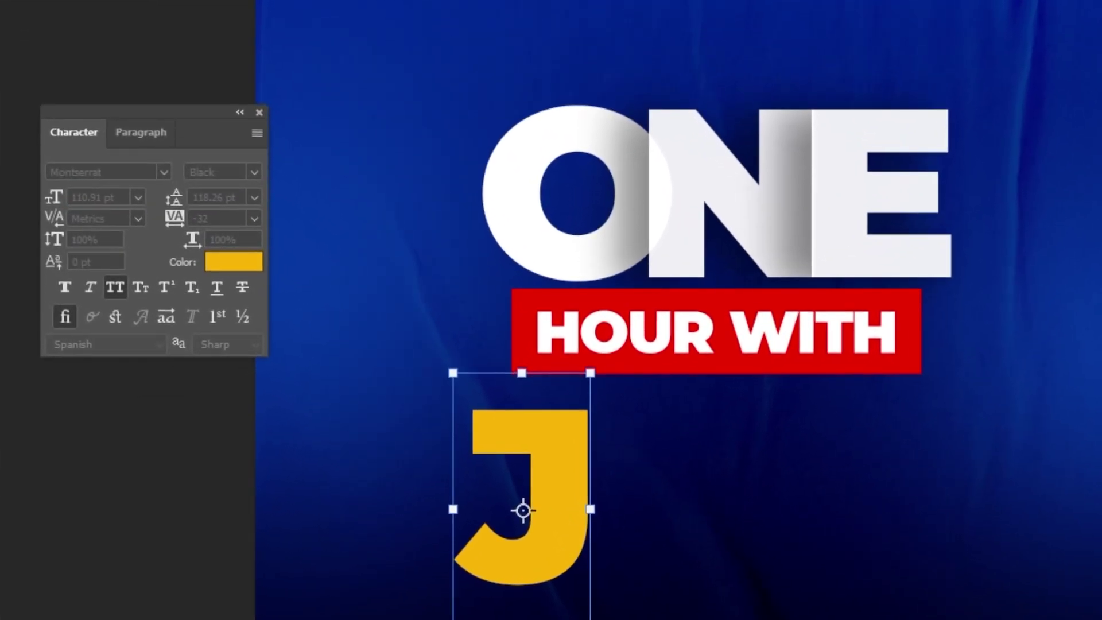
drag(590, 617, 631, 619)
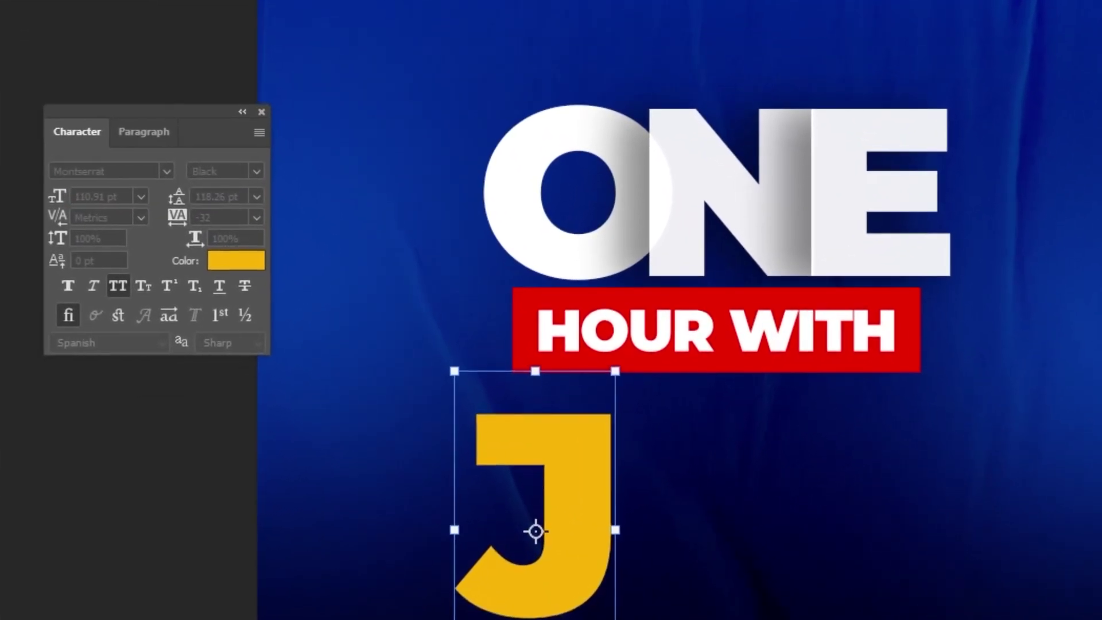
key(Return)
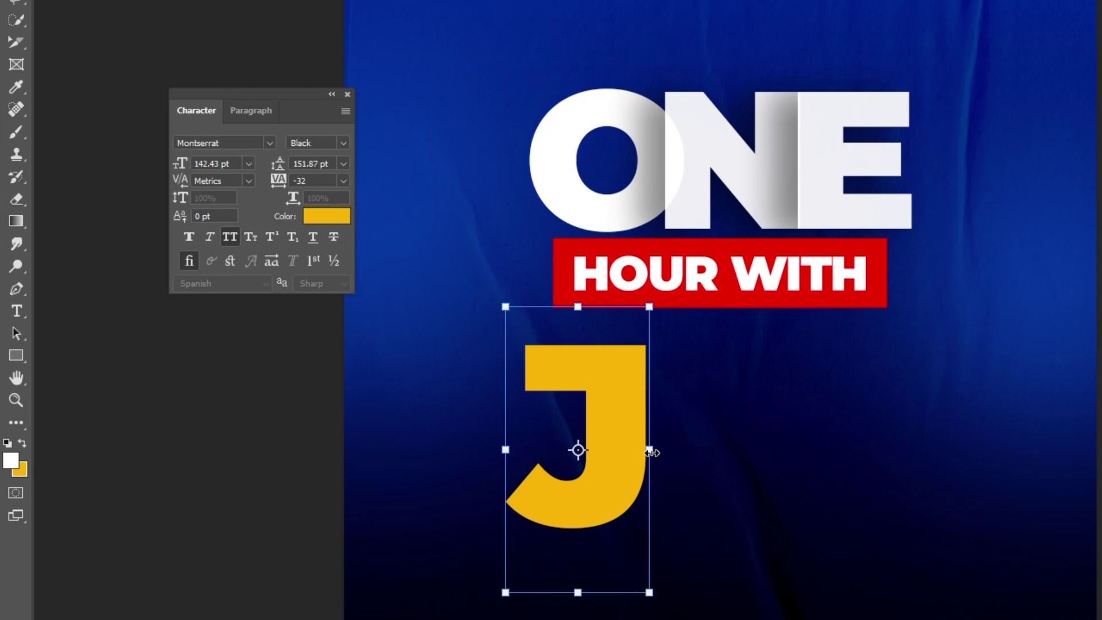
drag(650, 451, 750, 482)
key(Return)
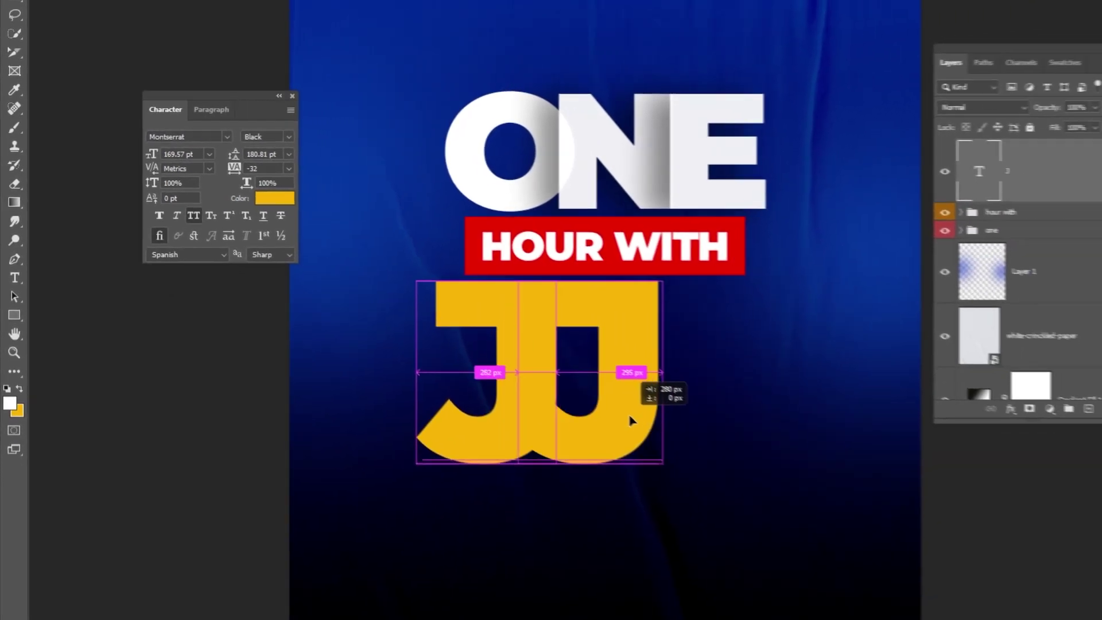
Duplicate the J into an O with the pasted drop shadow at 100% opacity.
drag(630, 421, 630, 421)
key(t)
double_click(624, 411)
text(O)
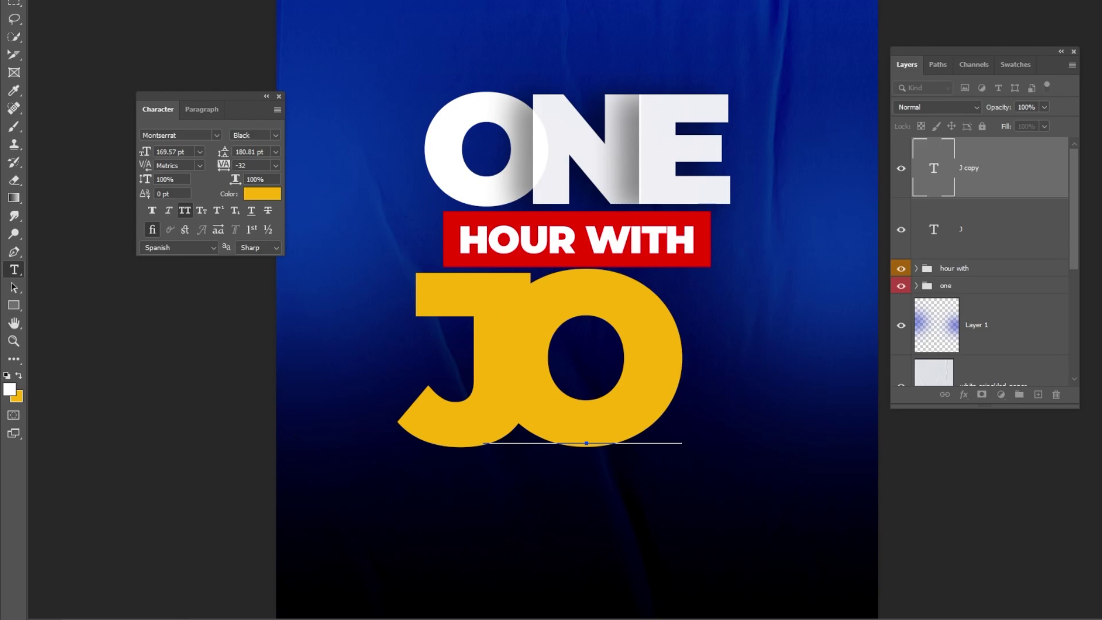
key(ctrl+Return)
key(v)
right_click(978, 192)
click(1032, 480)
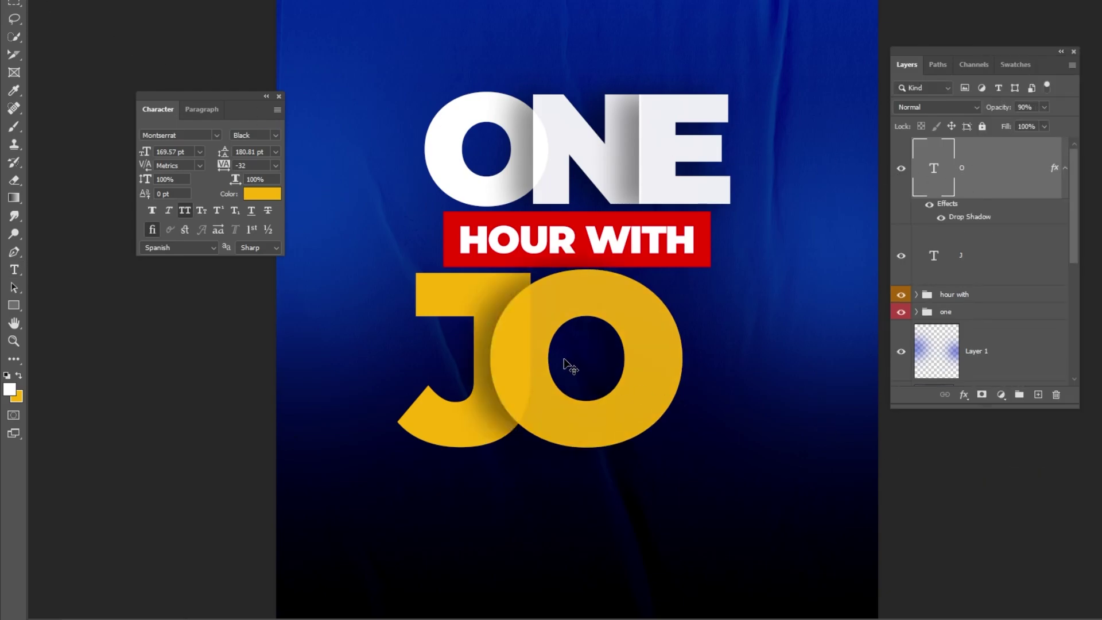
key(shift+Right)
key(shift+Right)
key(shift+Right)
key(shift+Right)
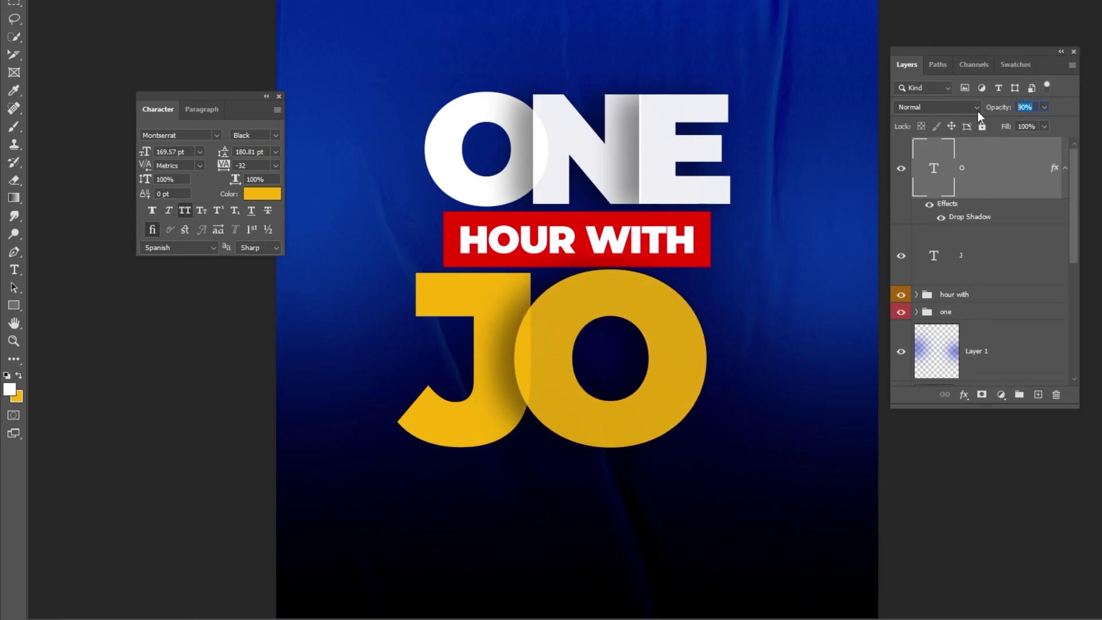
text(100)
click(1043, 107)
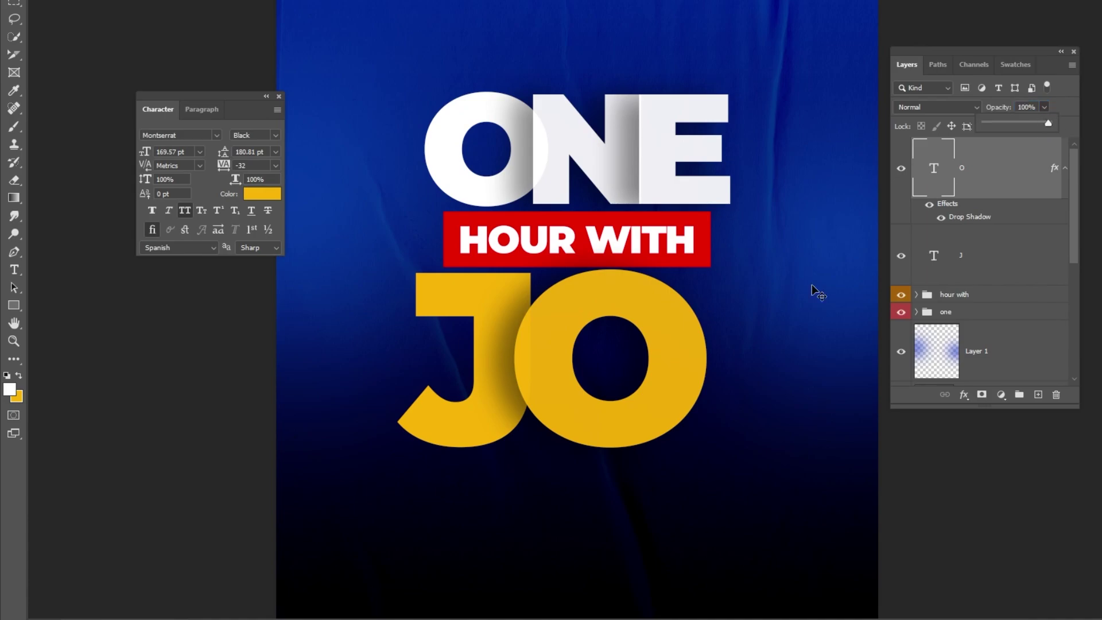
Duplicate the O into a Y and nudge it left against the O.
drag(669, 388, 811, 383)
key(t)
double_click(765, 388)
text(Y)
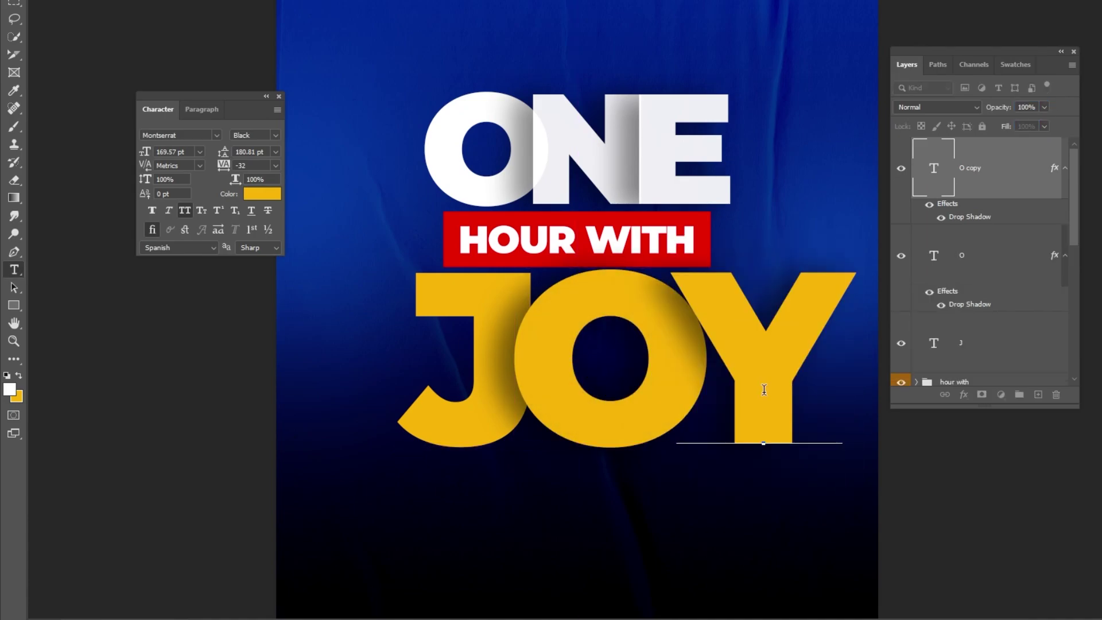
key(ctrl+Return)
key(v)
drag(728, 343, 714, 343)
Group the J, O and Y layers as JOY and give the group a yellow label.
click(1065, 168)
click(1067, 227)
click(929, 292)
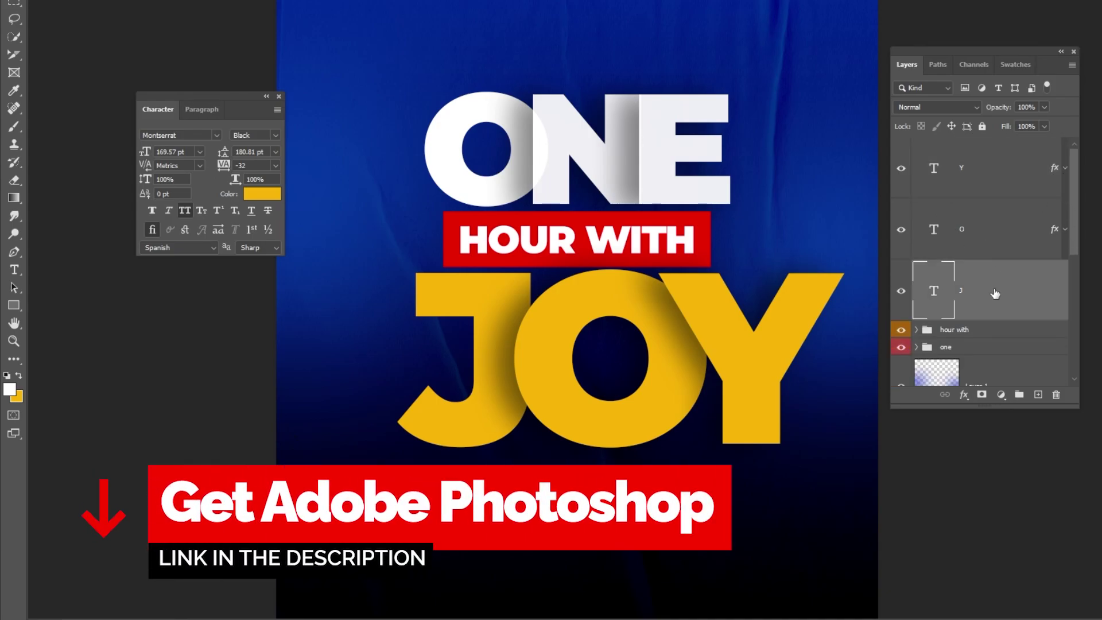
shift+click(986, 230)
shift+click(986, 168)
click(1019, 396)
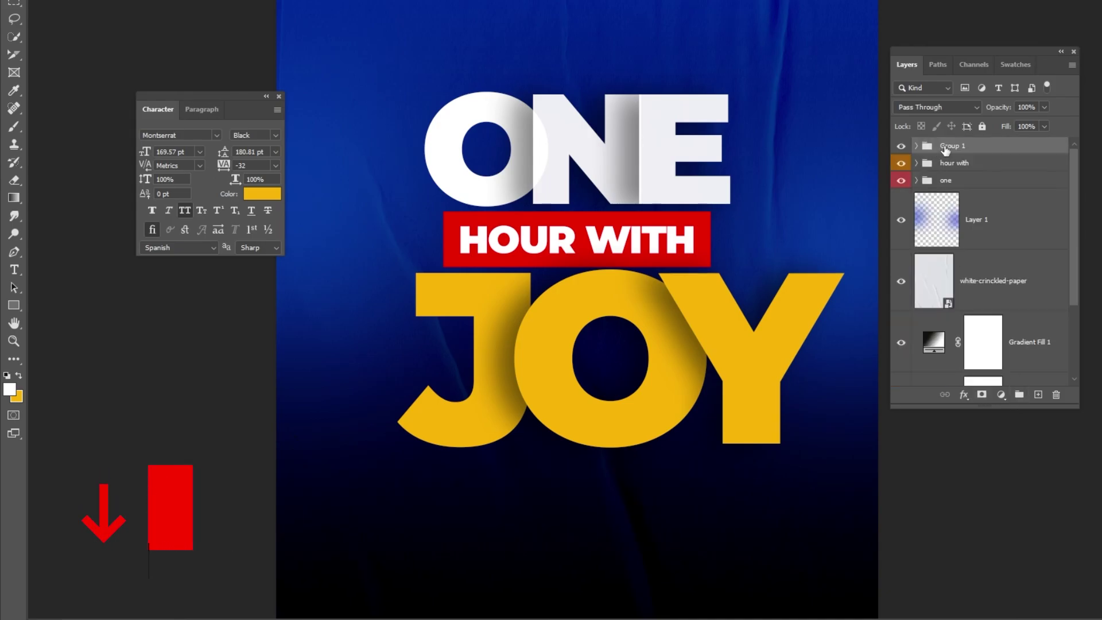
double_click(945, 146)
text(JOY)
right_click(946, 148)
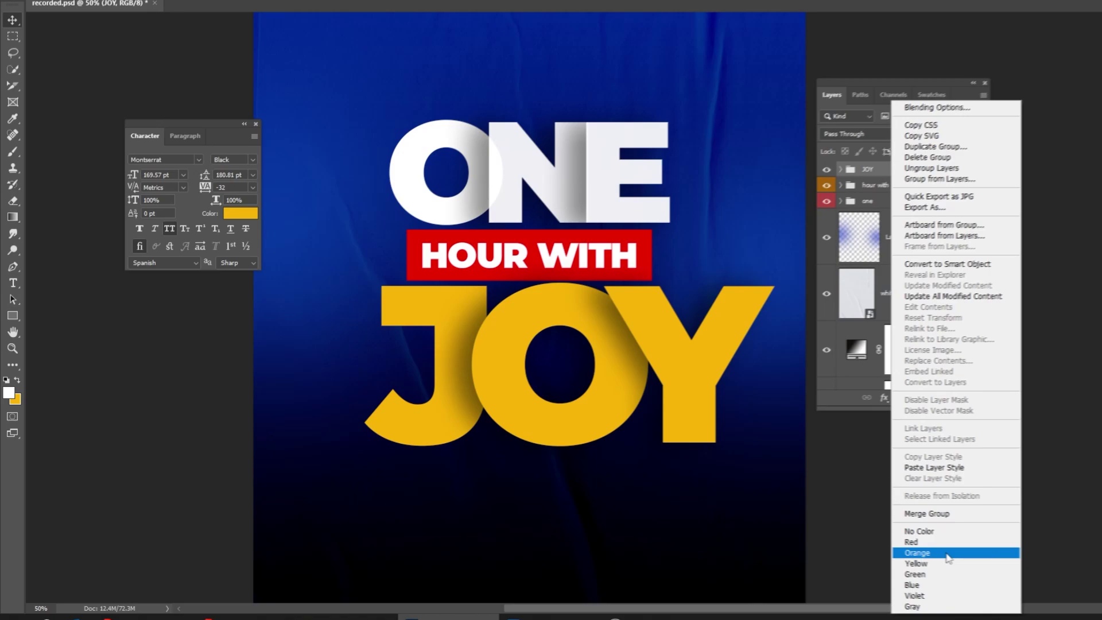
click(969, 576)
Centre JOY horizontally on the canvas, deselect, close the Character panel and zoom out.
click(135, 6)
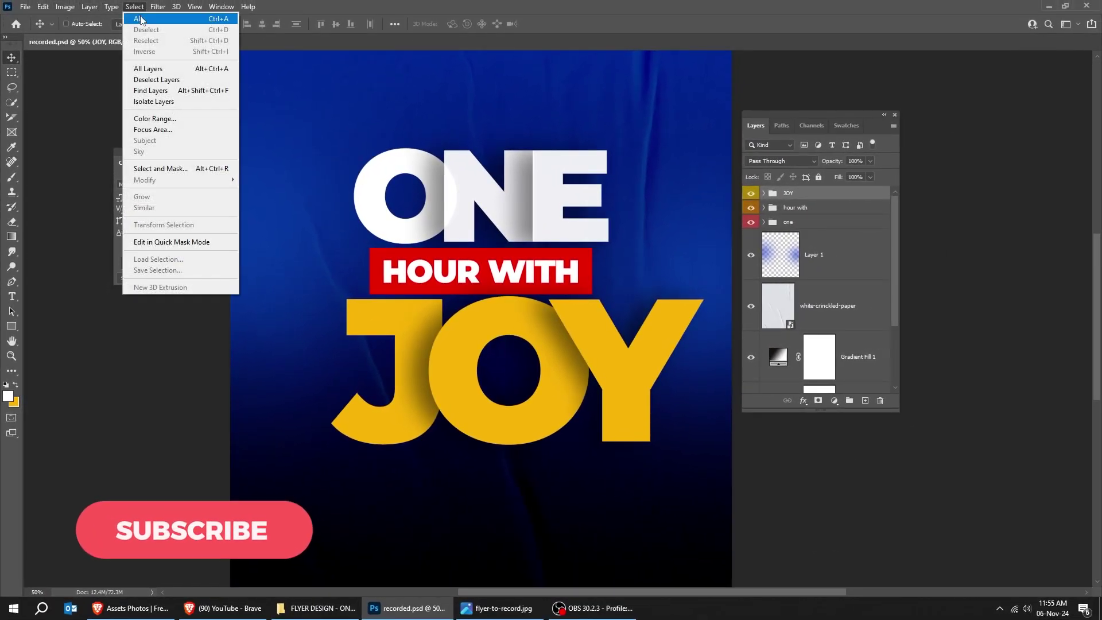
click(155, 15)
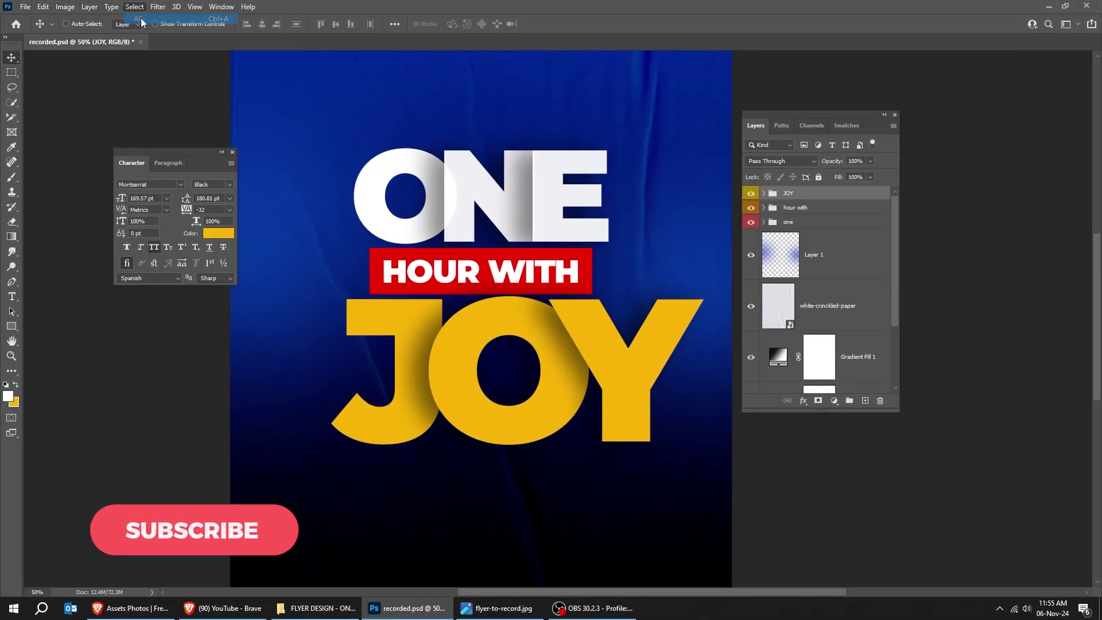
click(262, 24)
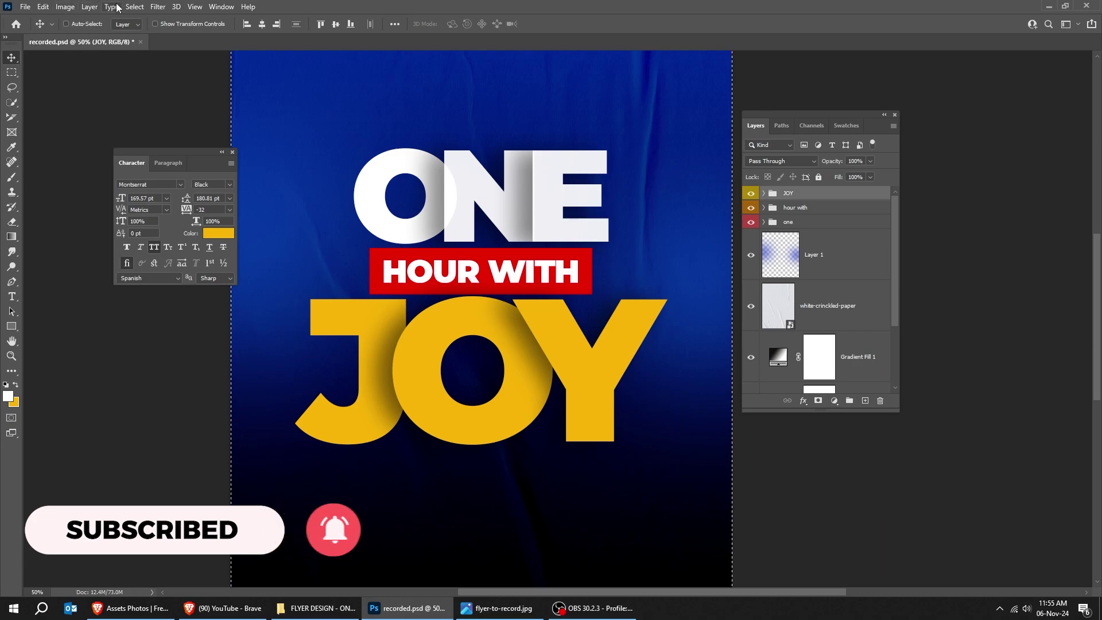
click(134, 6)
click(147, 27)
click(228, 151)
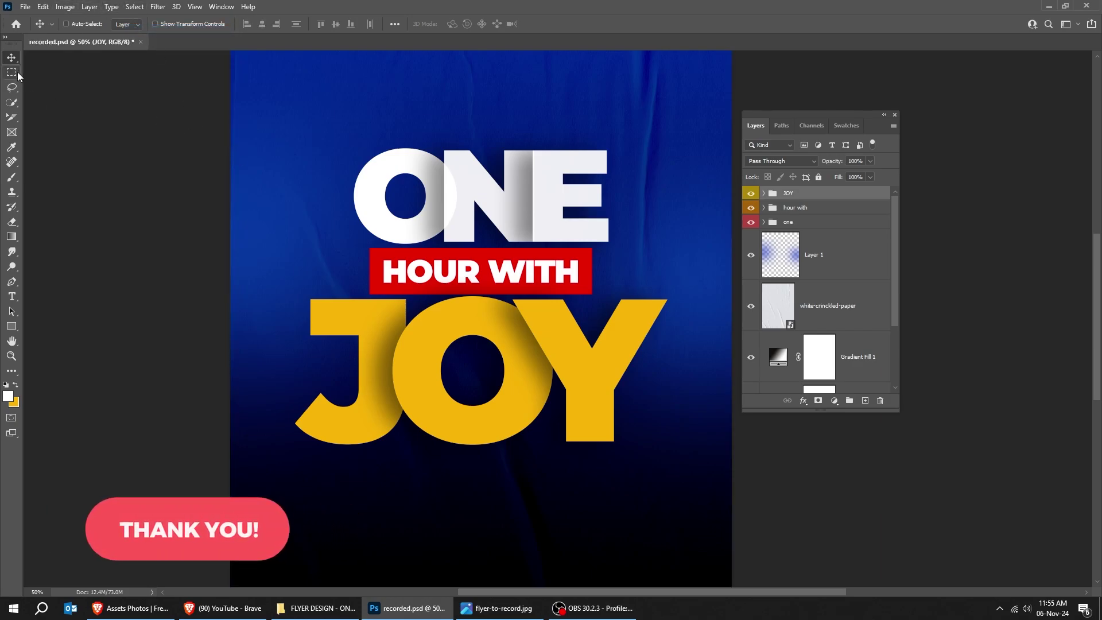
key(ctrl+minus)
drag(605, 371, 604, 368)
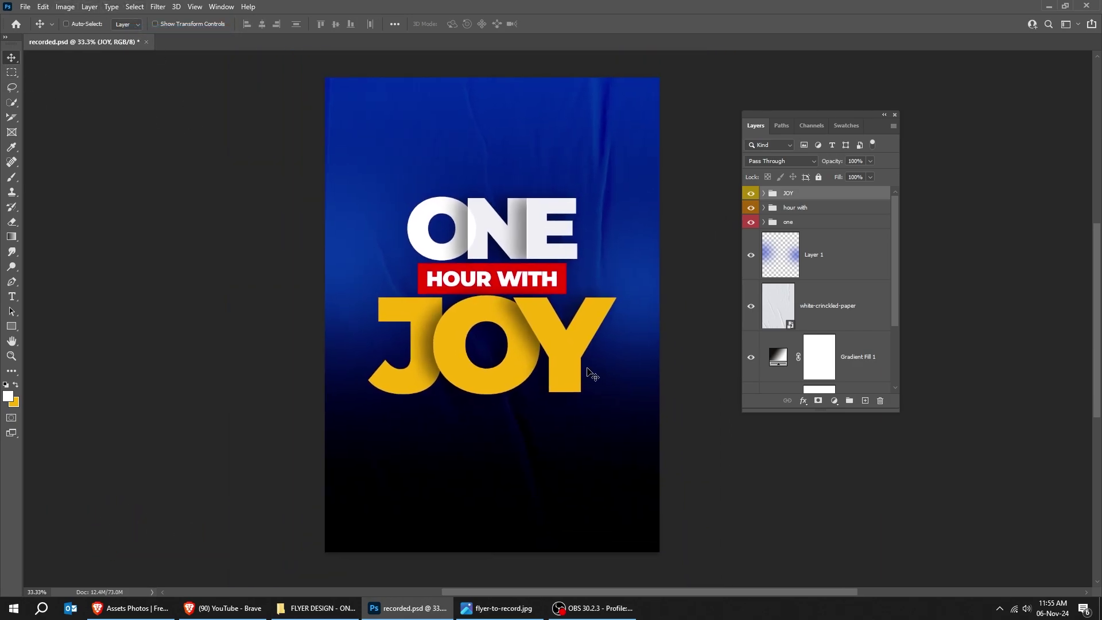
double_click(781, 357)
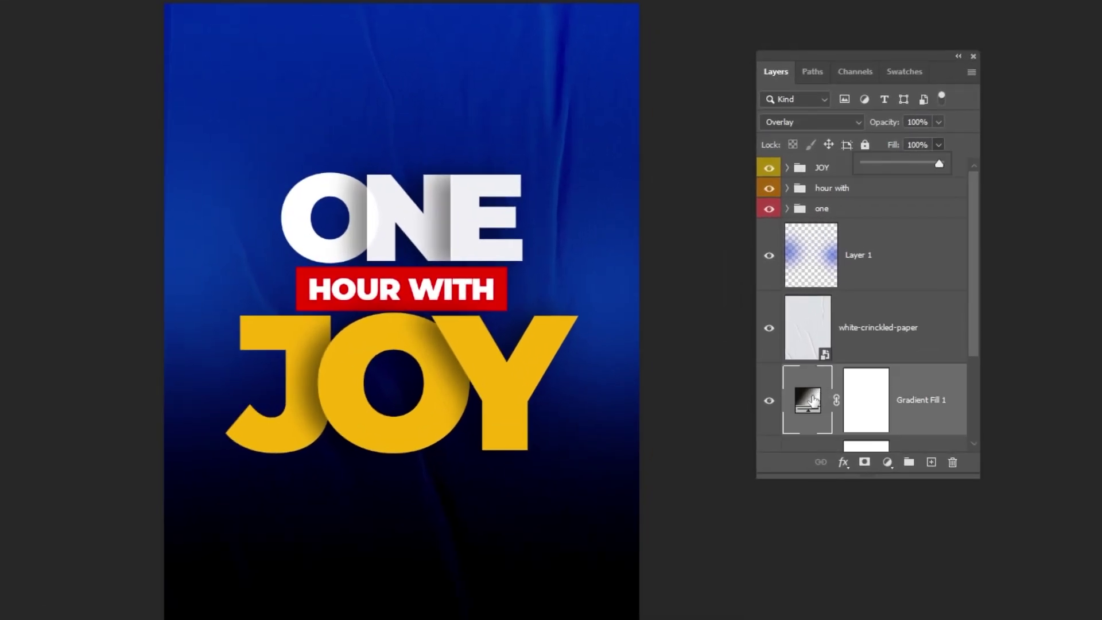
drag(370, 163, 661, 106)
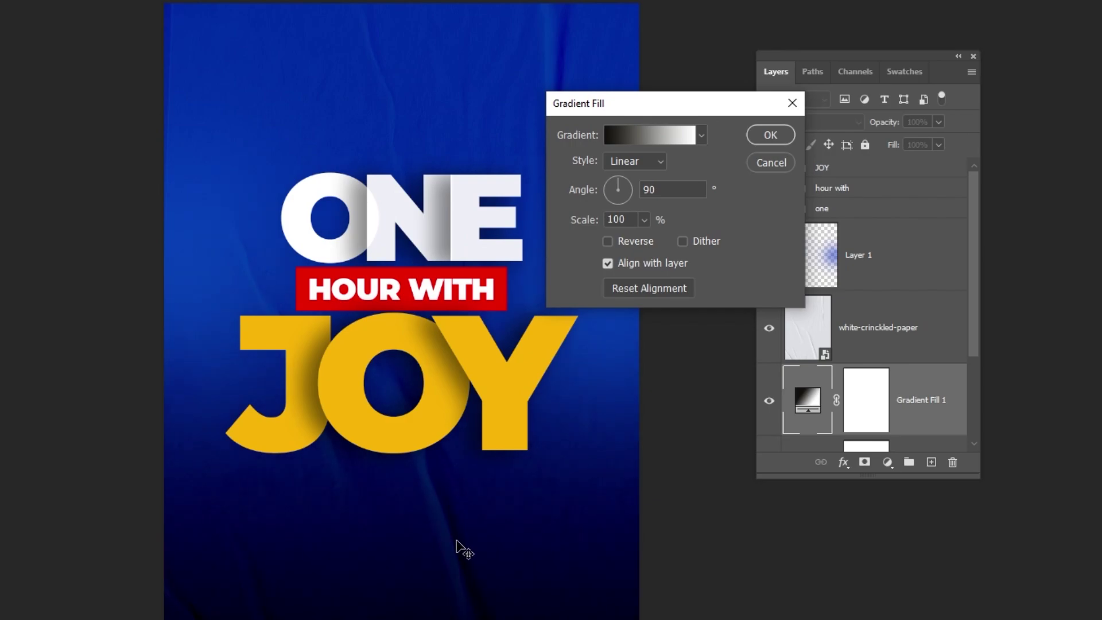
Close the gradient settings and select the Y layer inside the expanded JOY group.
click(769, 135)
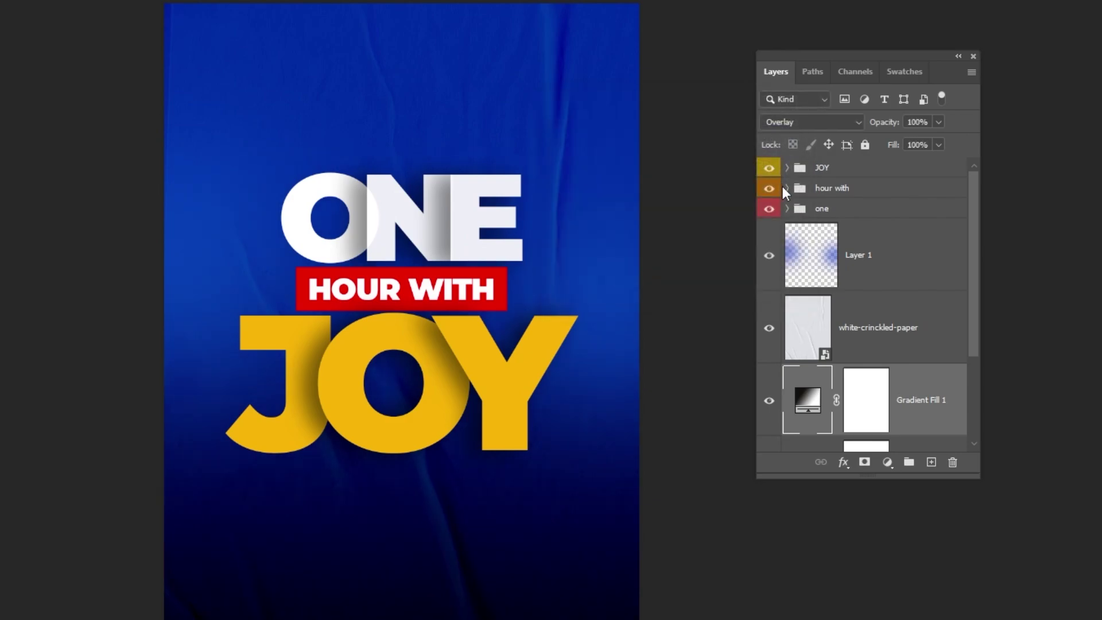
click(878, 170)
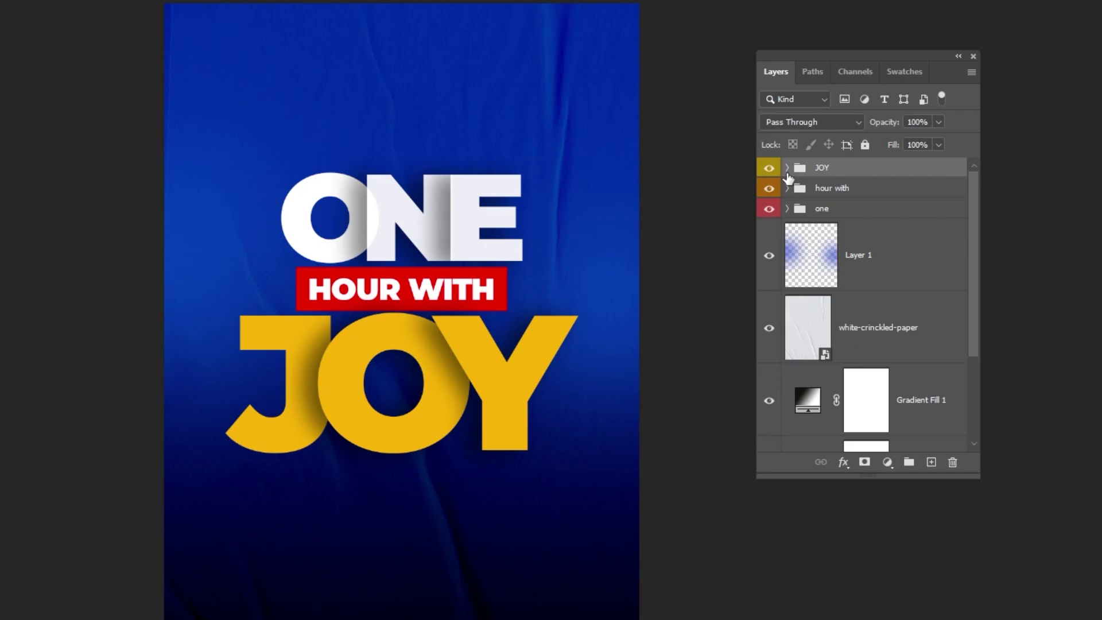
click(787, 167)
click(873, 216)
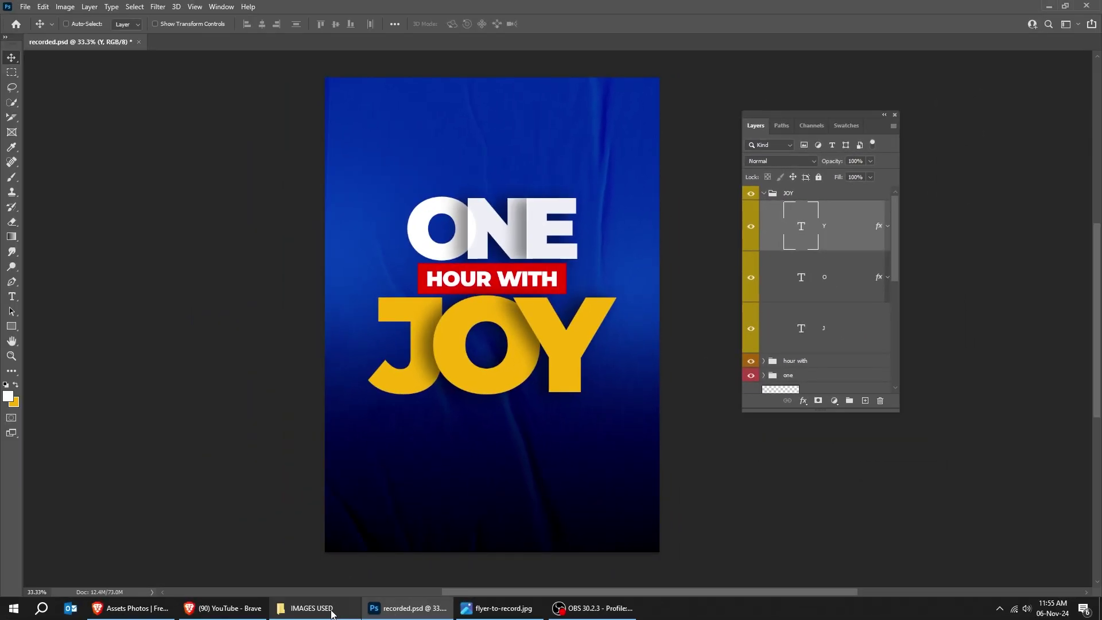
Place the blue-star image, set its blend mode to Screen, and shift it right over JOY.
click(331, 610)
drag(232, 86, 442, 578)
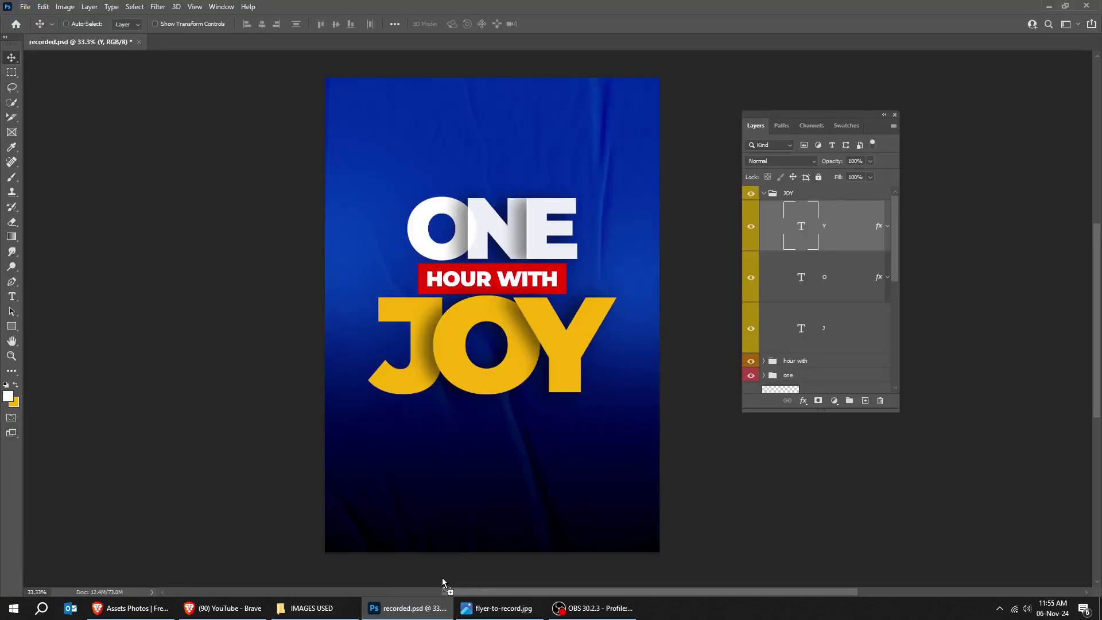
drag(571, 388, 570, 387)
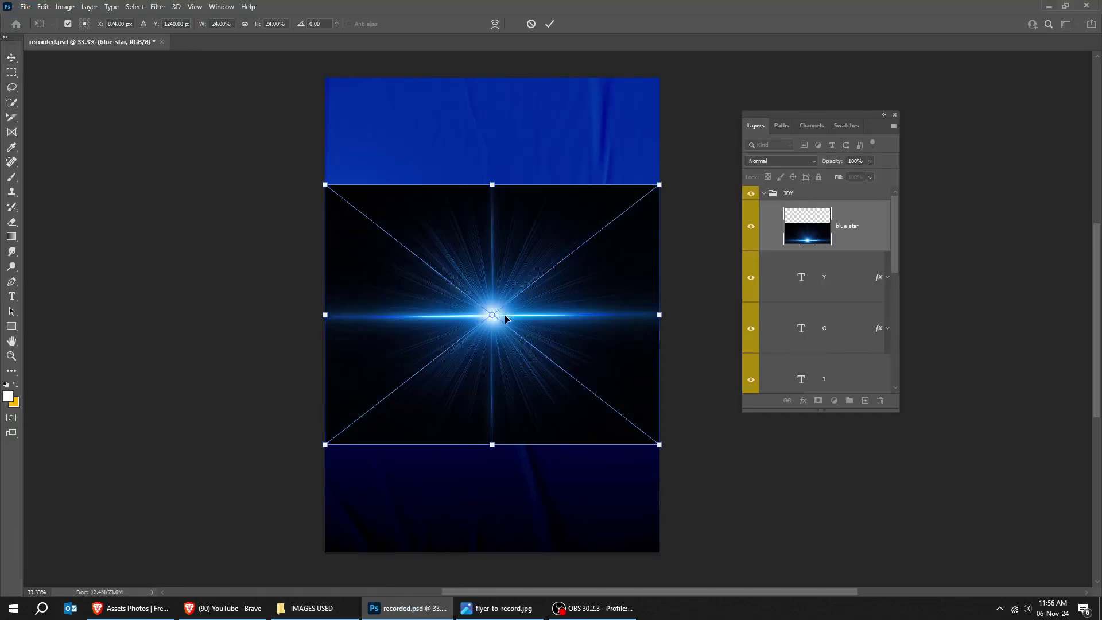
key(Return)
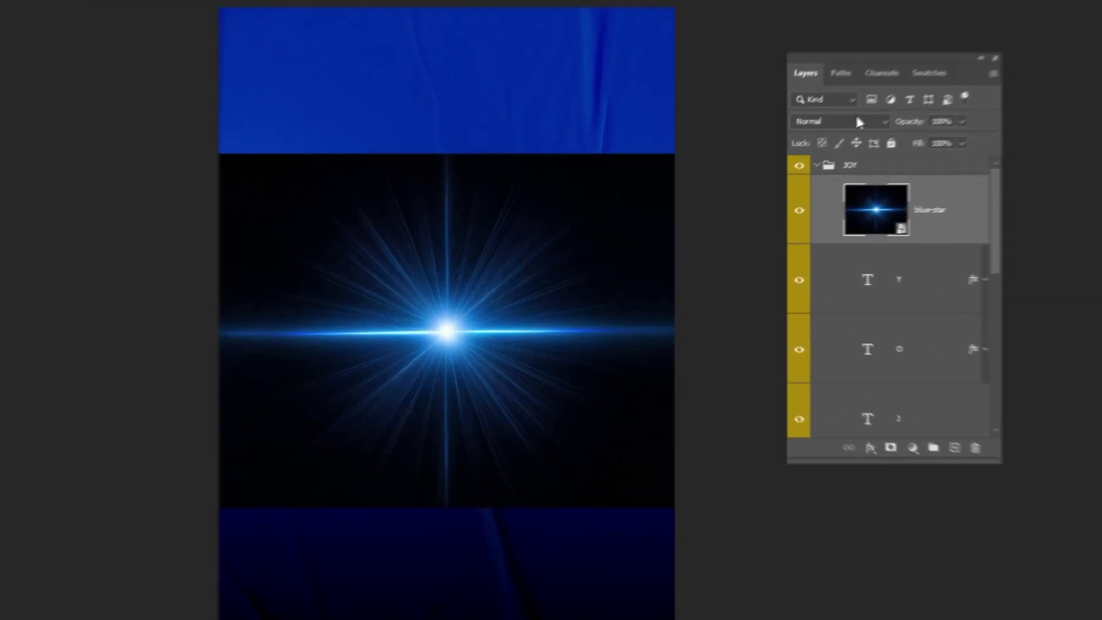
click(782, 161)
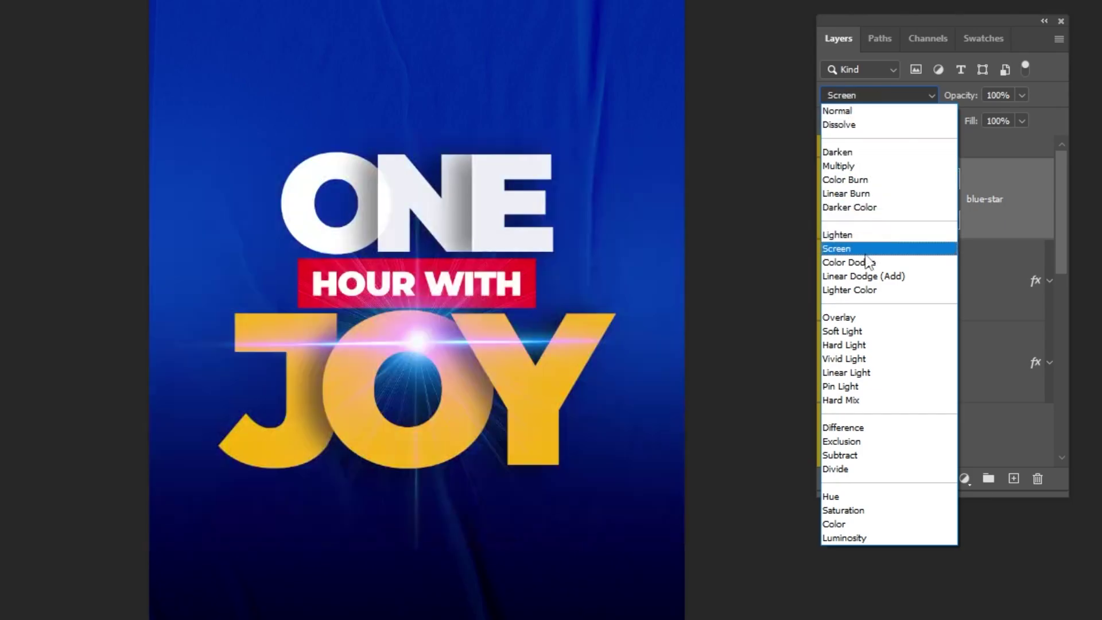
click(869, 249)
drag(404, 383, 467, 389)
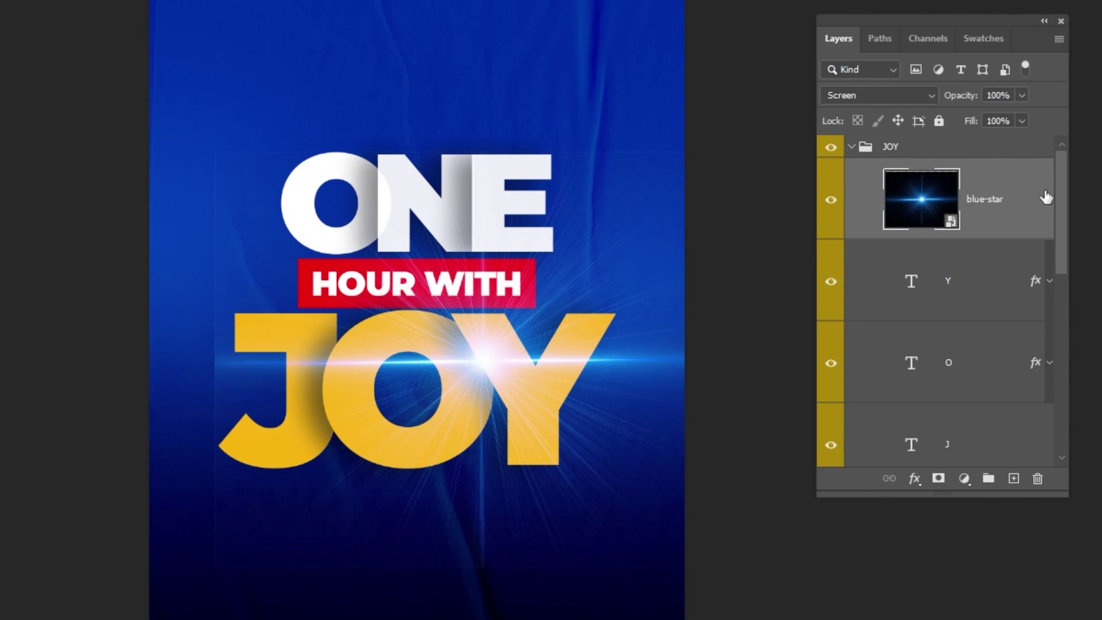
Add a layer mask to blue-star and paint out its streaks around the J, Y and below JOY.
click(939, 482)
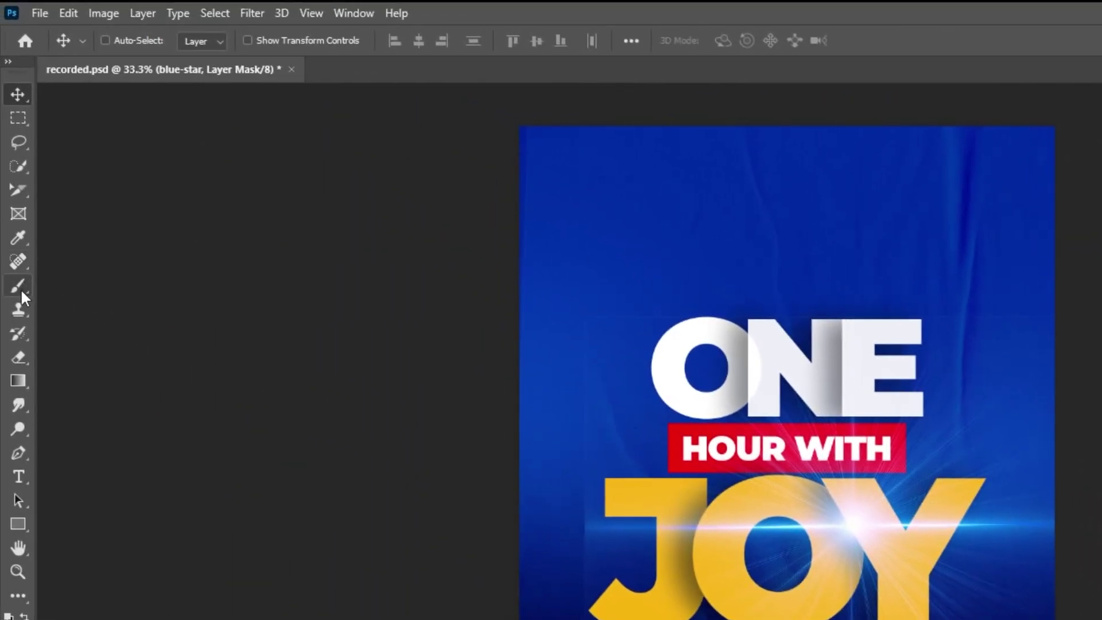
click(21, 290)
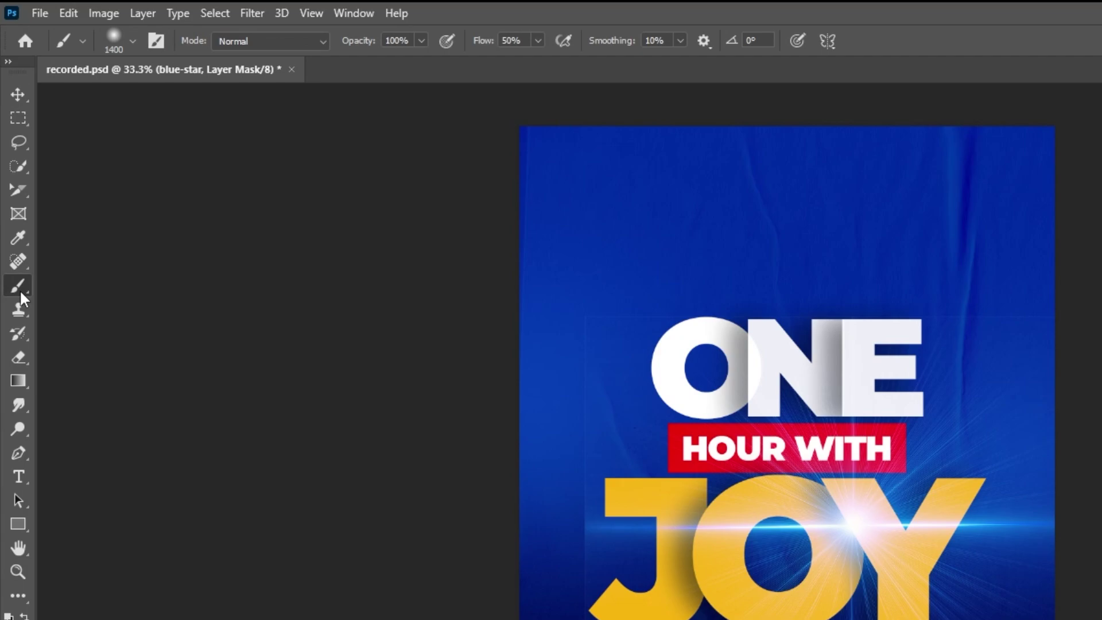
click(132, 42)
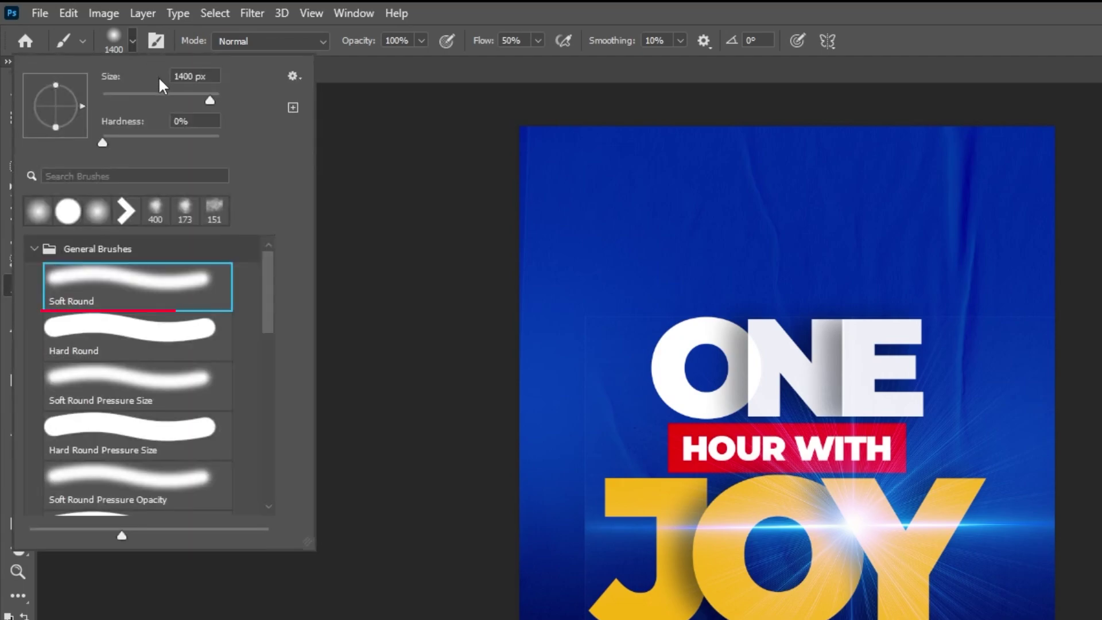
drag(158, 94, 140, 94)
click(131, 39)
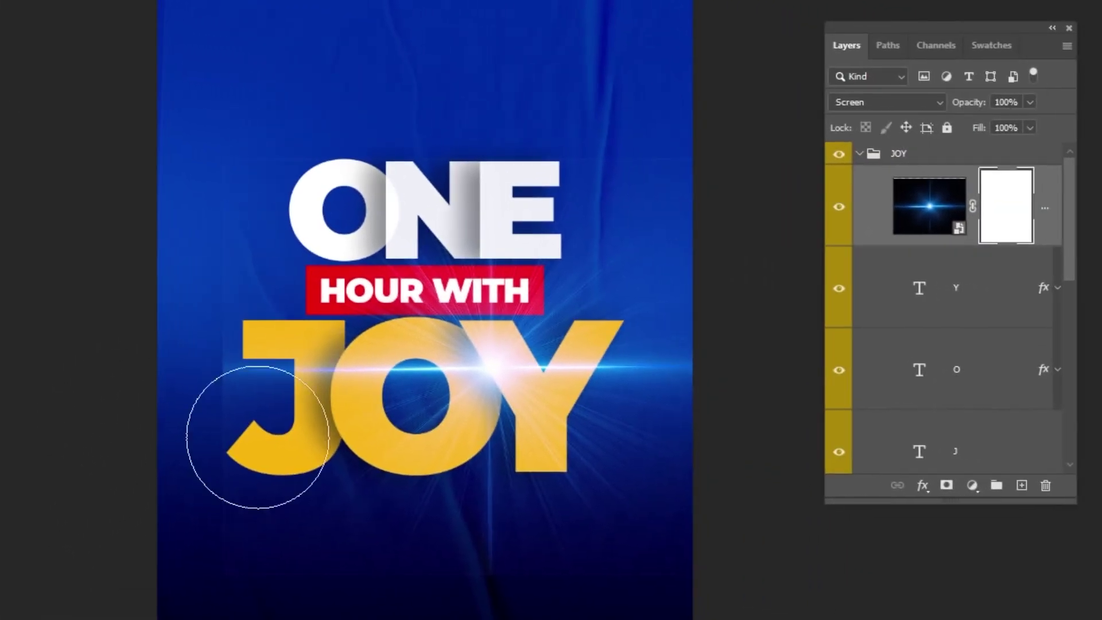
mouse_move(398, 460)
mouse_down()
mouse_move(436, 431)
mouse_move(387, 357)
mouse_up()
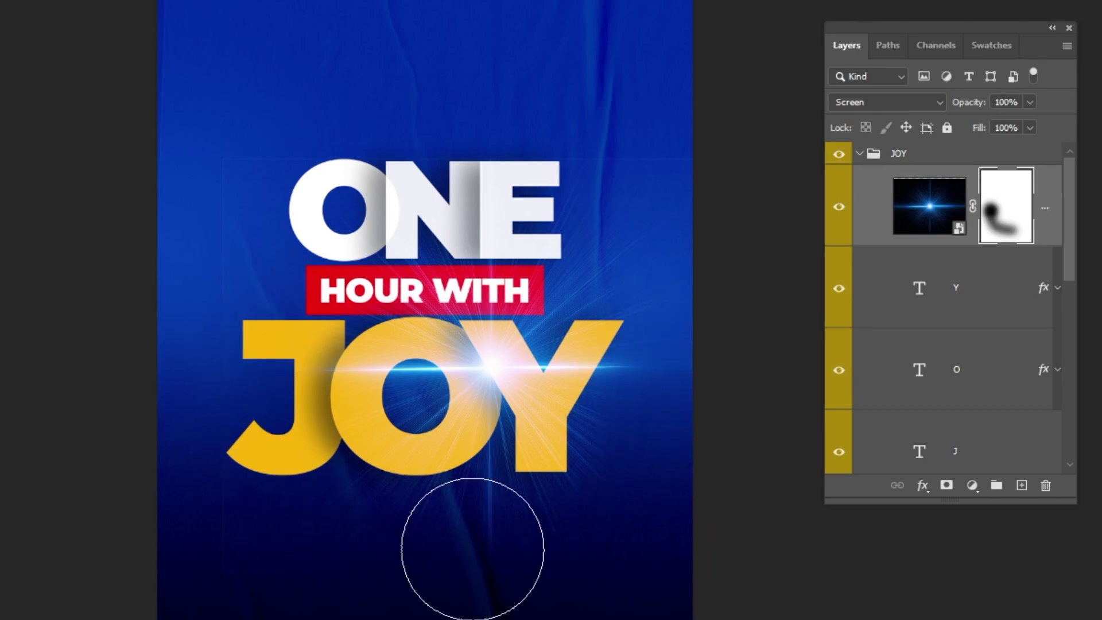
mouse_move(470, 546)
mouse_down()
mouse_move(644, 484)
mouse_move(688, 398)
mouse_move(655, 246)
mouse_up()
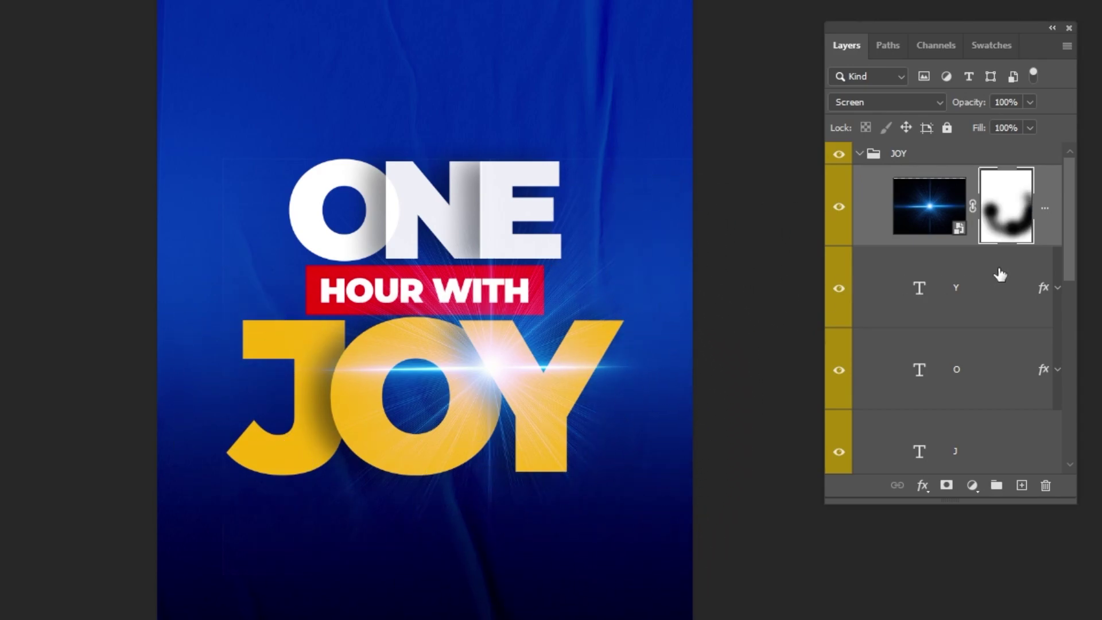
mouse_move(565, 492)
mouse_down()
mouse_move(504, 474)
mouse_move(565, 484)
mouse_up()
mouse_move(308, 344)
mouse_down()
mouse_move(364, 369)
mouse_move(315, 442)
mouse_move(212, 470)
mouse_up()
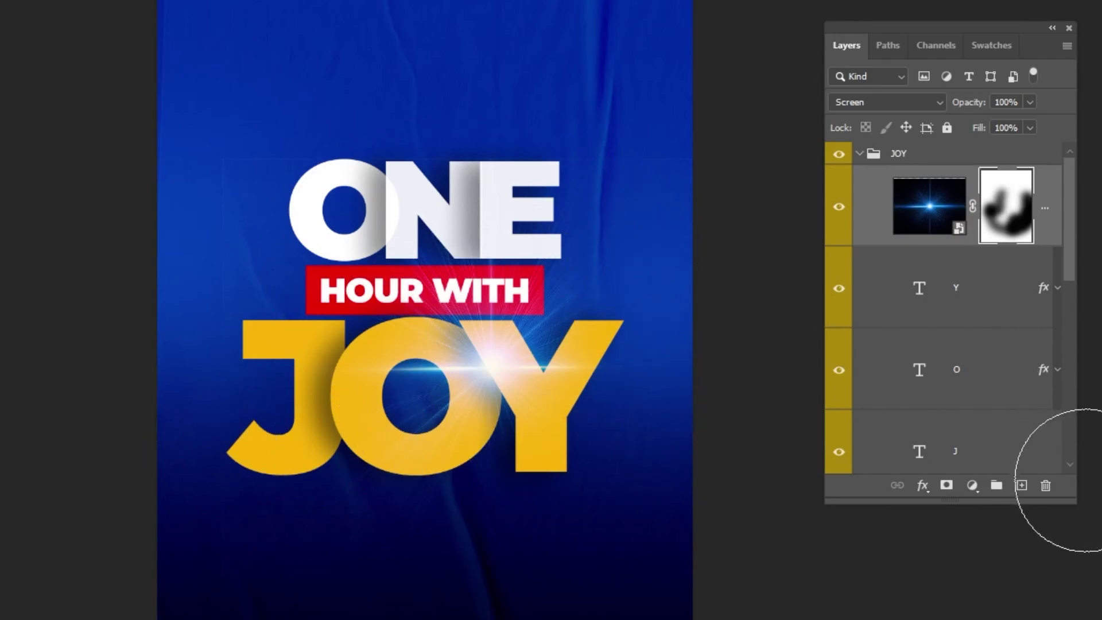
Drag the confetti image from Explorer onto the flyer.
mouse_move(1076, 482)
mouse_down()
mouse_move(1098, 499)
mouse_move(1063, 468)
mouse_up()
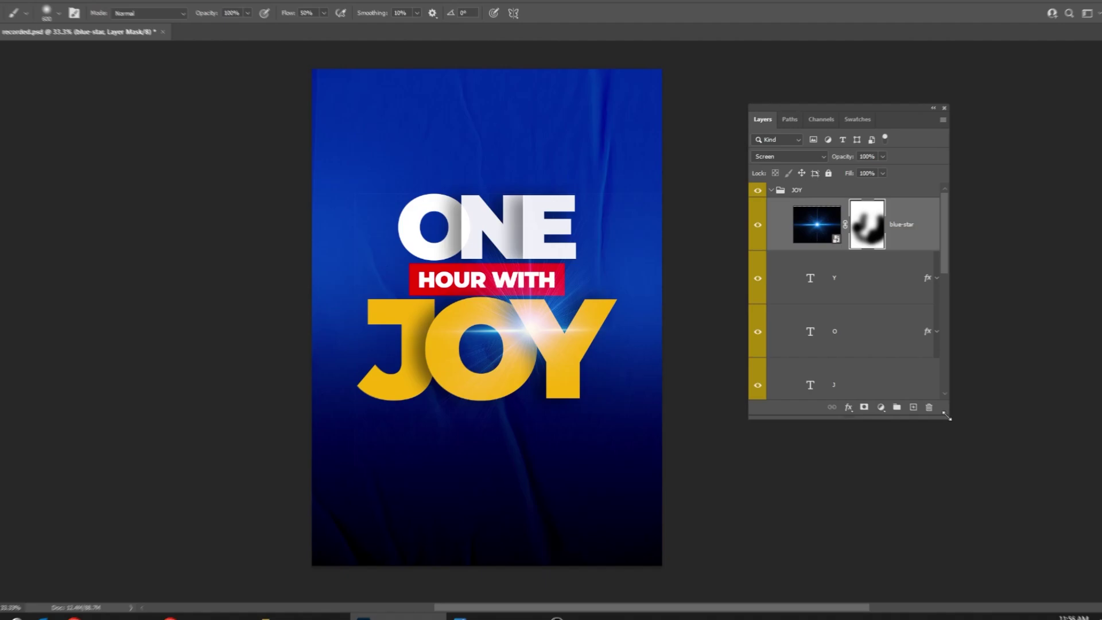
click(15, 58)
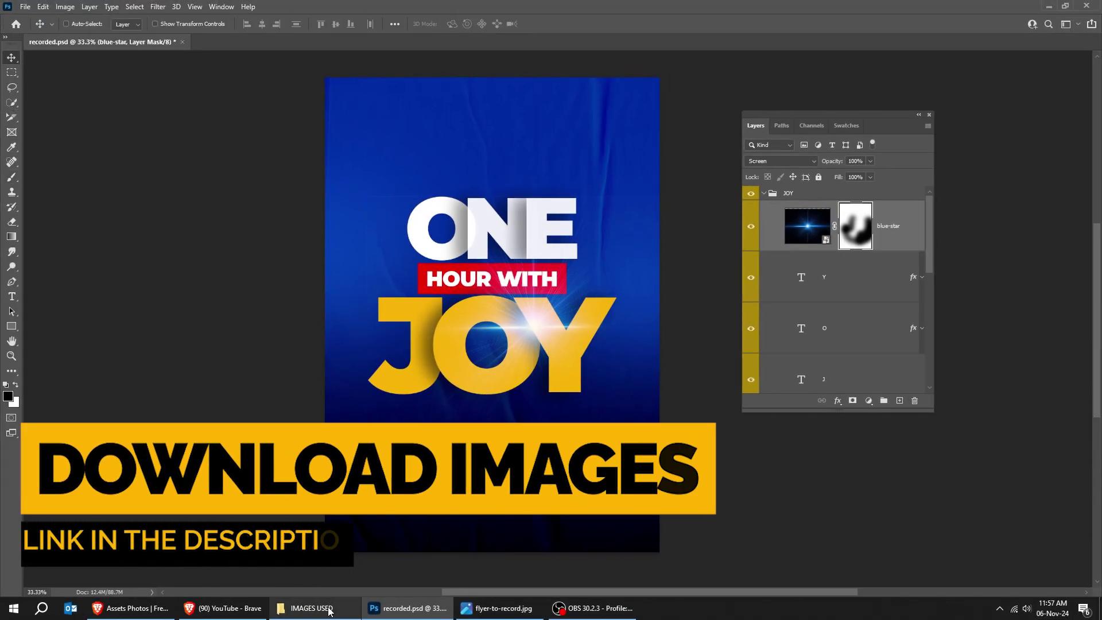
click(304, 607)
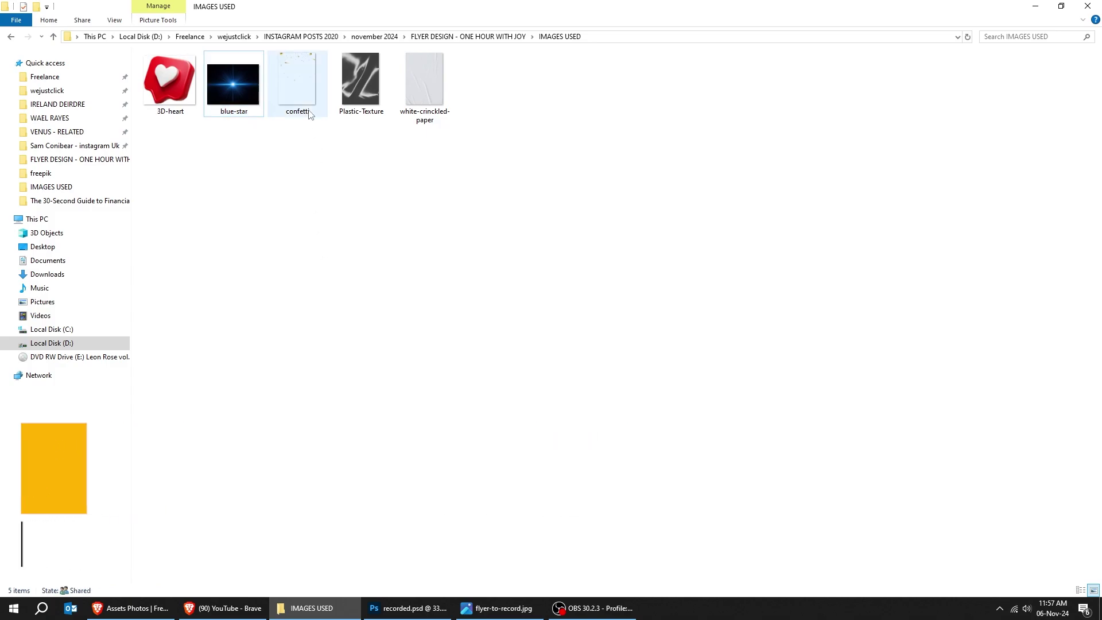
drag(297, 81, 465, 407)
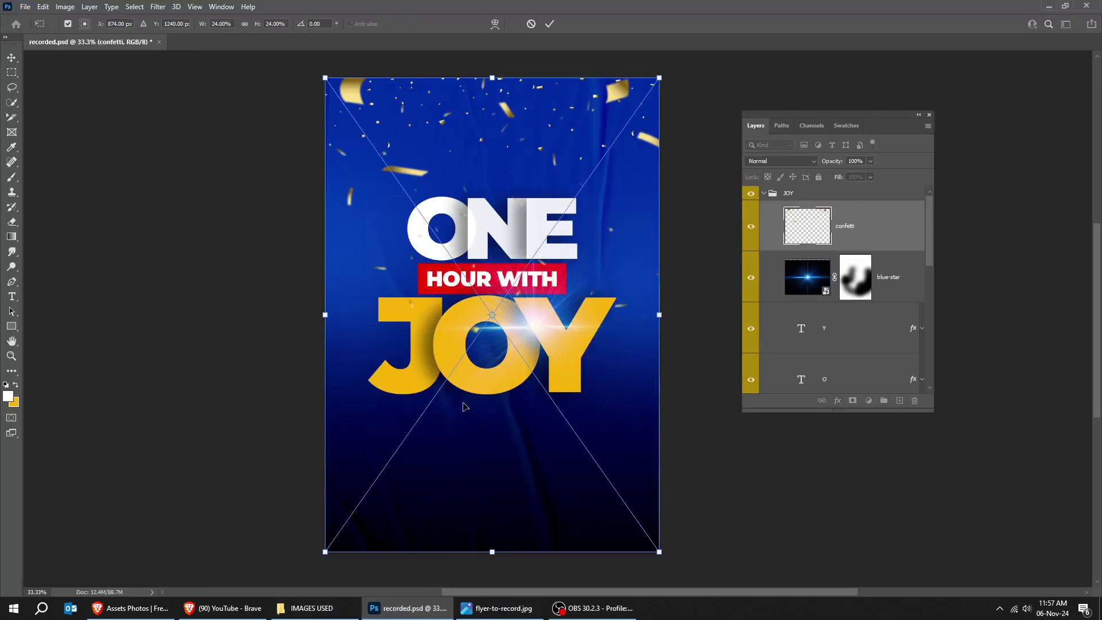
Commit the confetti, move it out of the JOY group to the top, and collapse the group.
key(Return)
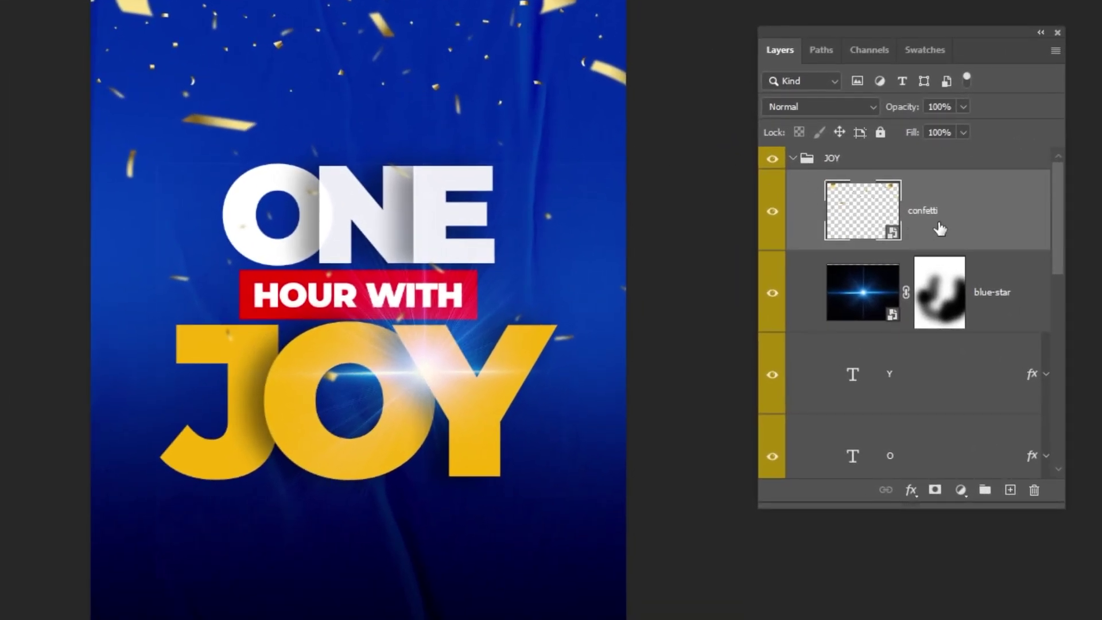
key(ctrl+bracketright)
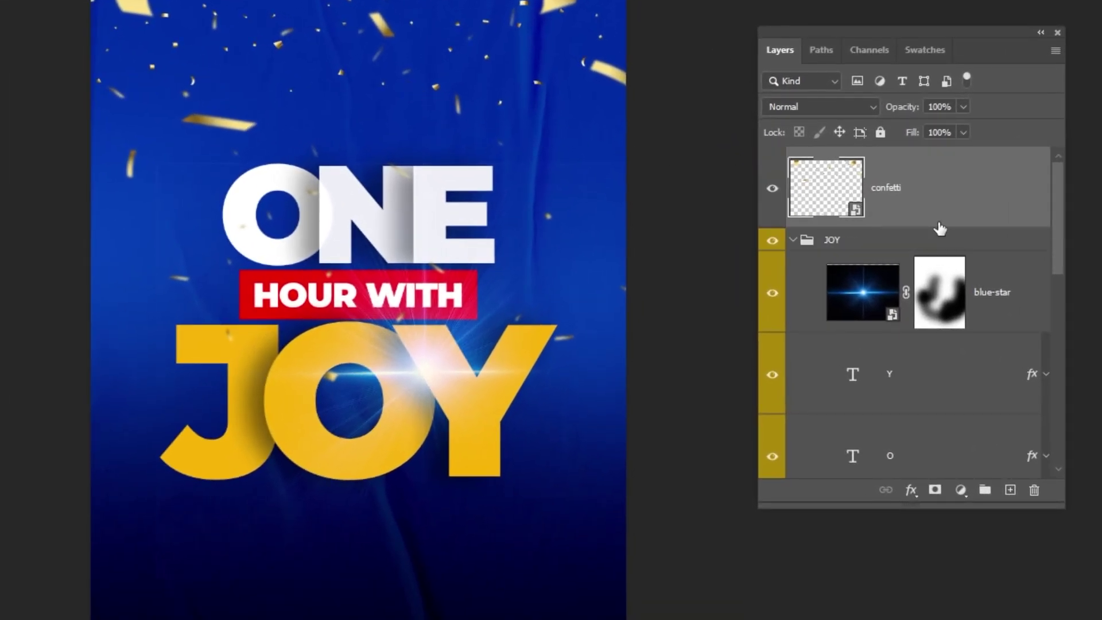
click(792, 240)
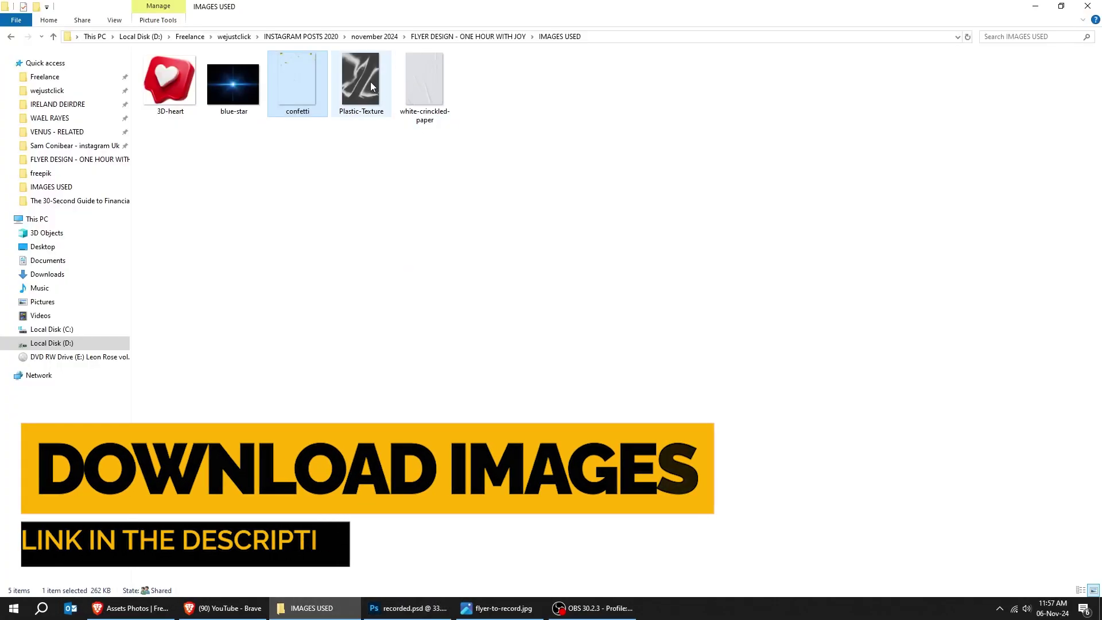
Place the Plastic-Texture image on top in Soft Light blend mode with a layer mask.
drag(370, 82, 425, 402)
key(Return)
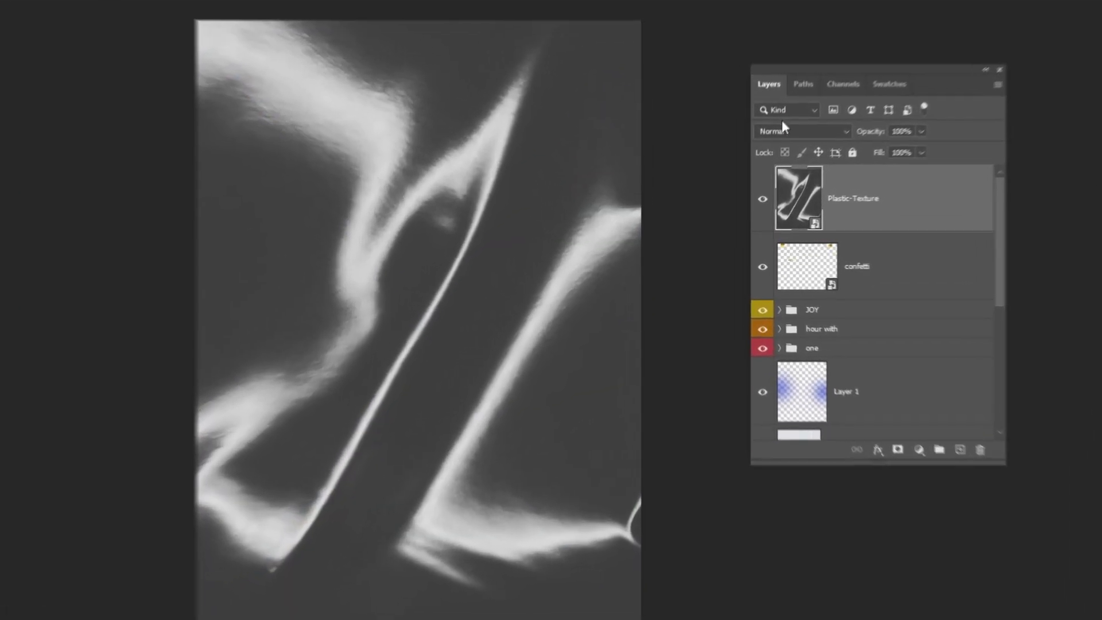
click(772, 161)
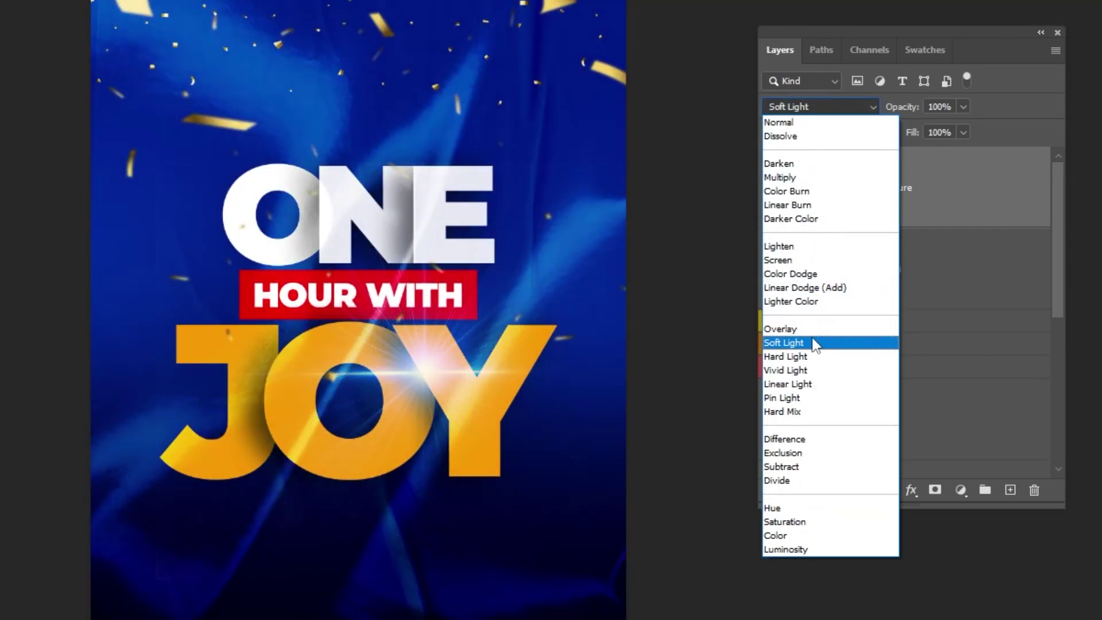
click(814, 343)
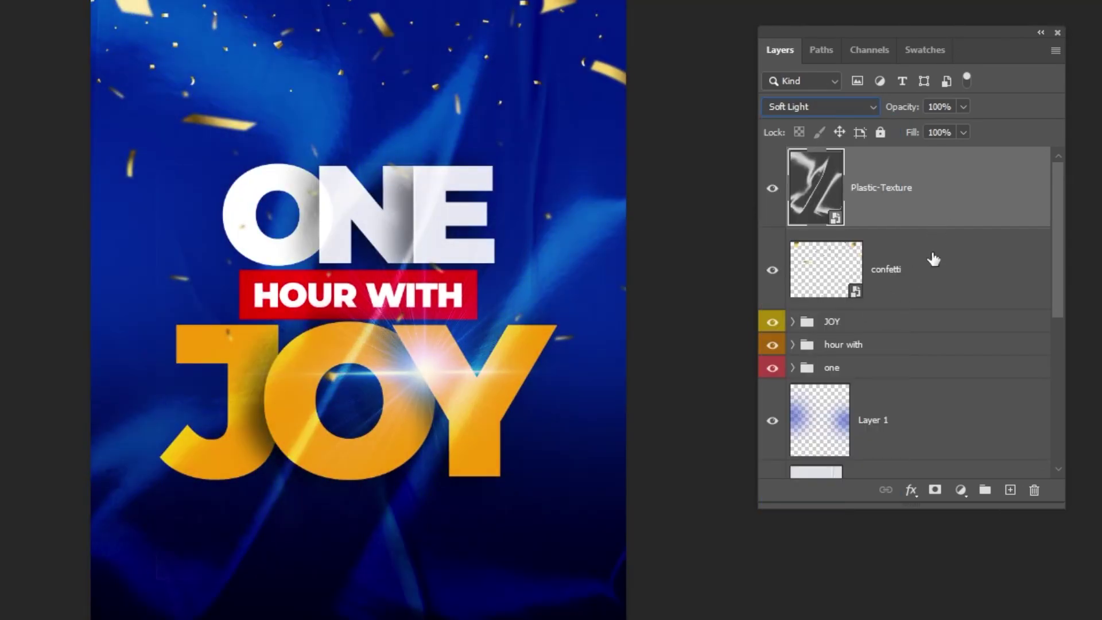
click(934, 490)
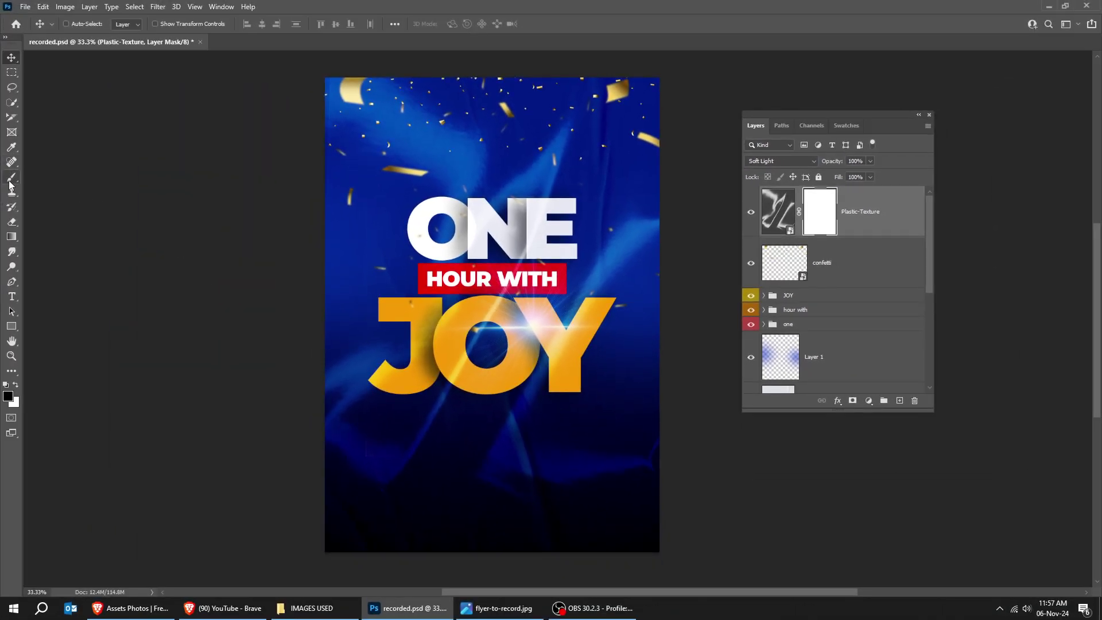
Brush black on the texture mask over JOY and the upper left, restoring some top-left with white.
click(10, 179)
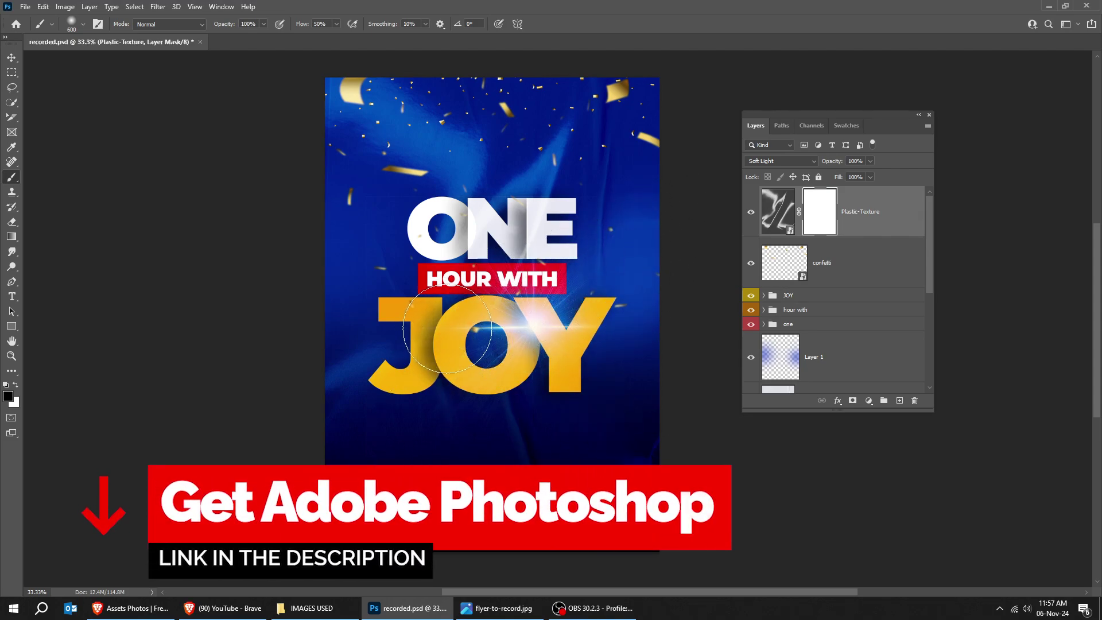
drag(436, 326, 364, 258)
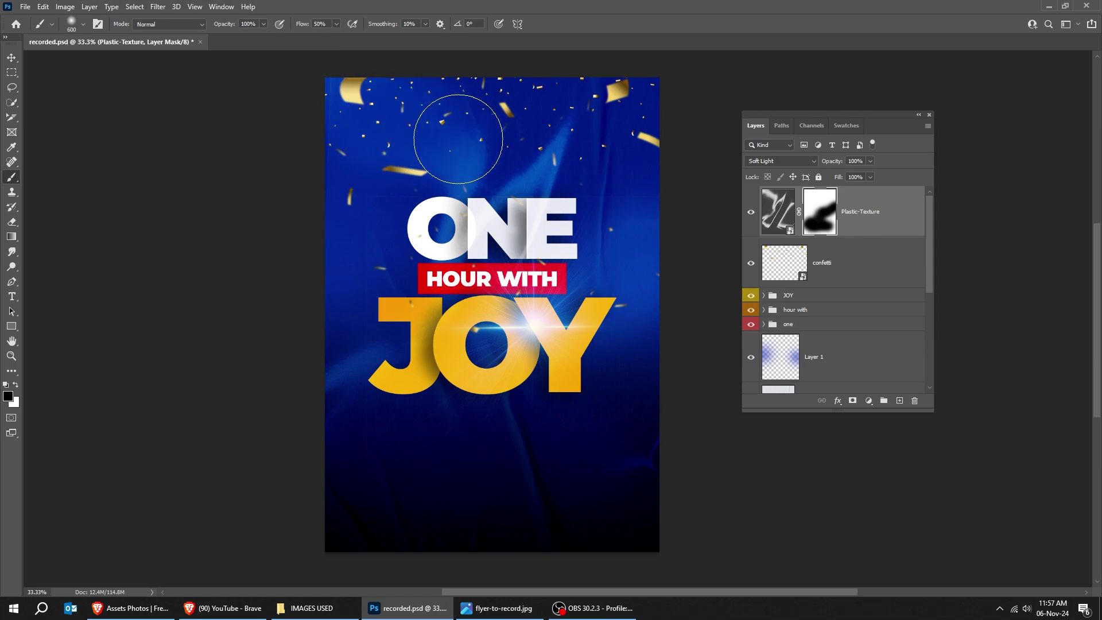
drag(458, 139, 285, 339)
key(x)
drag(348, 131, 347, 99)
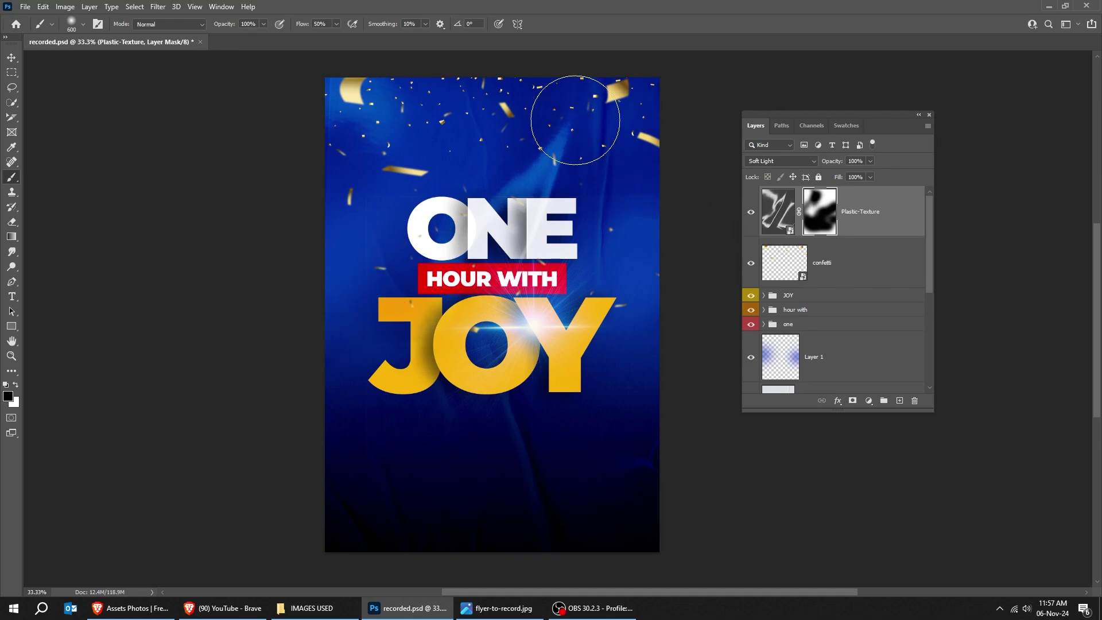
key(x)
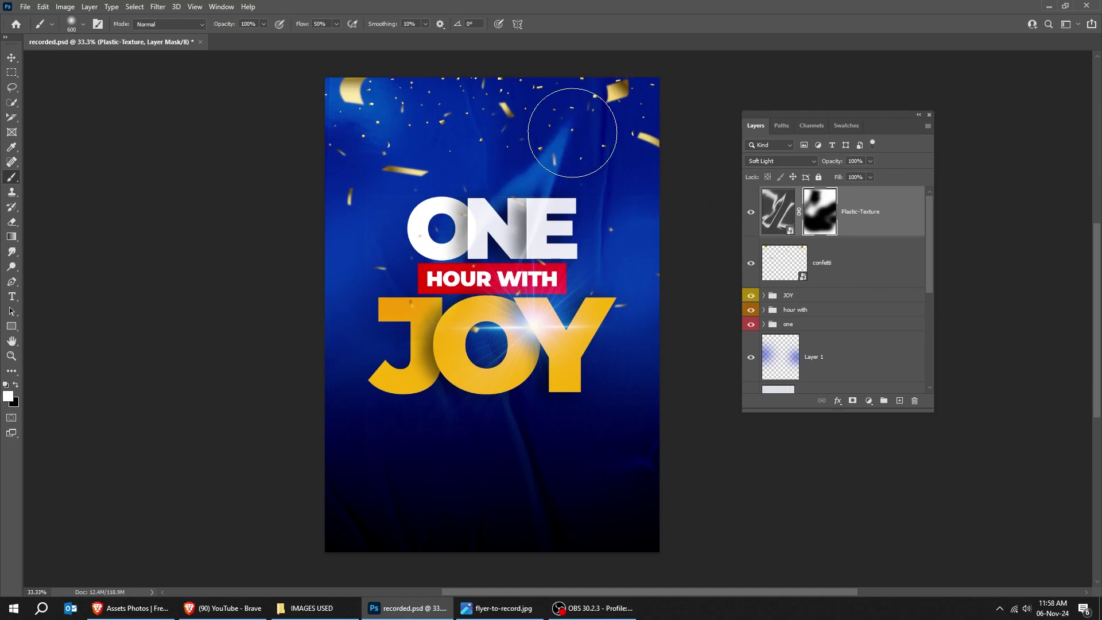
key(x)
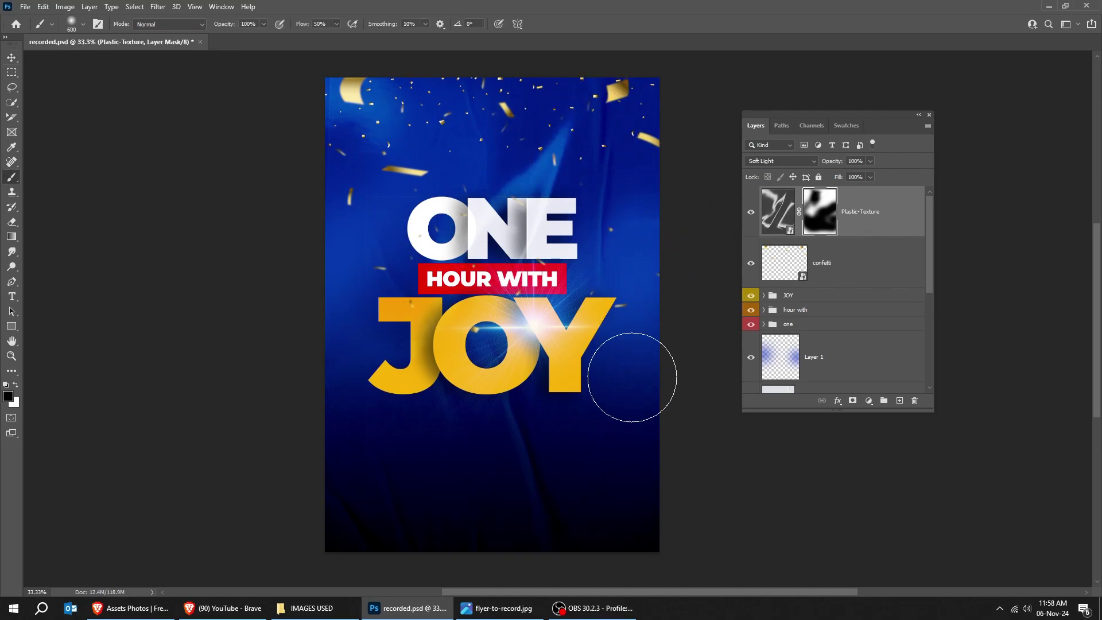
click(12, 72)
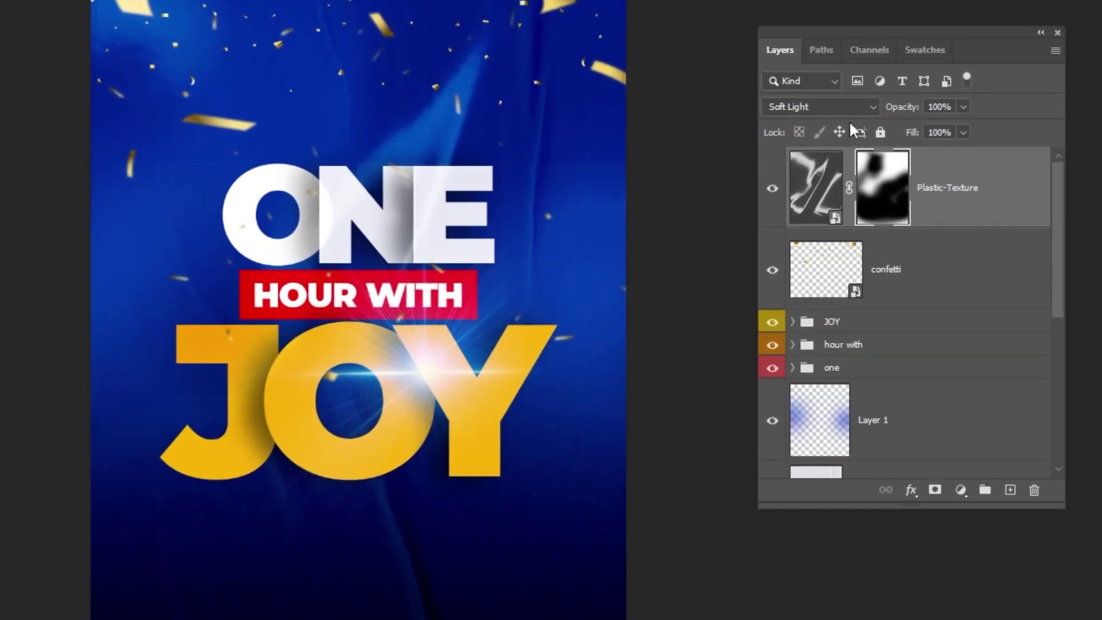
Switch Plastic-Texture to Screen and paint its mask black across the top, the J, and above ONE.
click(823, 106)
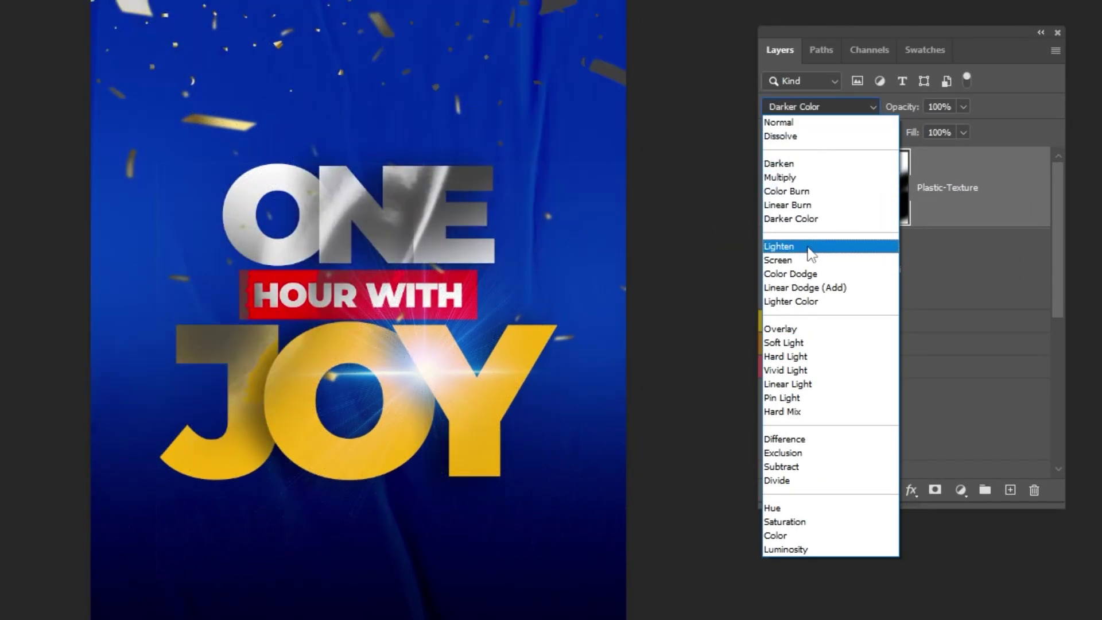
click(809, 263)
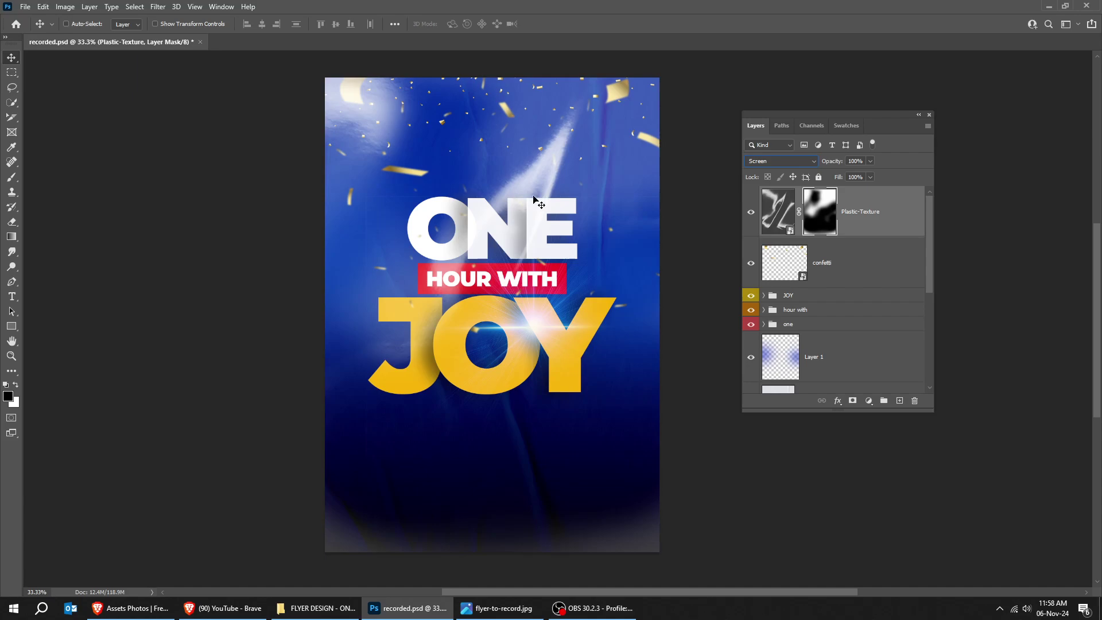
key(b)
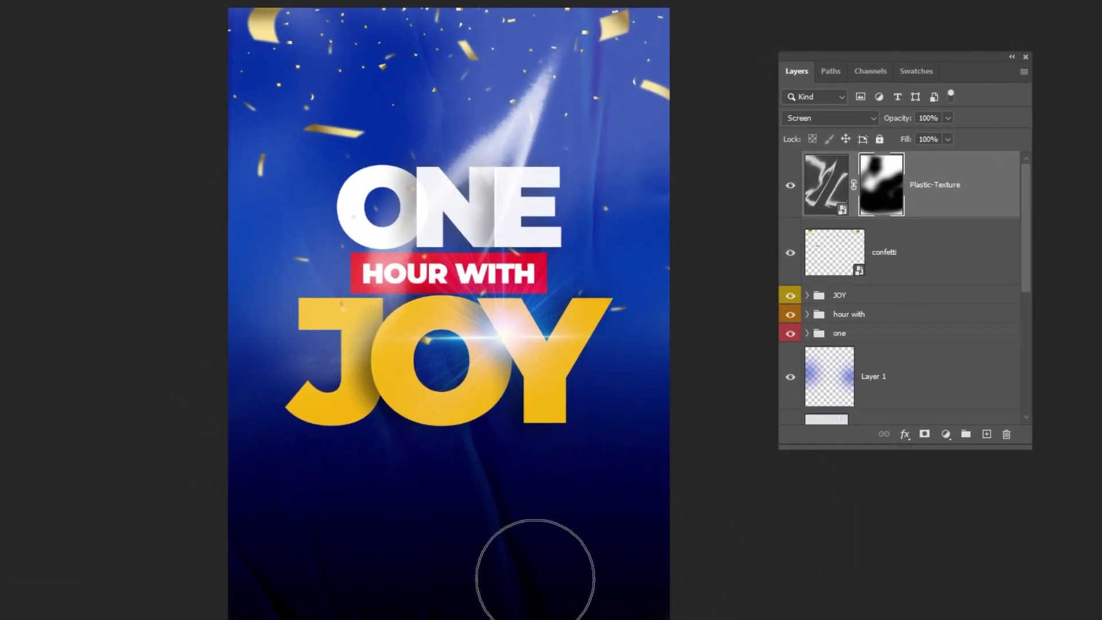
mouse_move(534, 576)
mouse_down()
mouse_move(644, 258)
mouse_move(556, 68)
mouse_move(535, 41)
mouse_move(202, 58)
mouse_move(272, 29)
mouse_move(644, 35)
mouse_move(682, 321)
mouse_move(646, 192)
mouse_up()
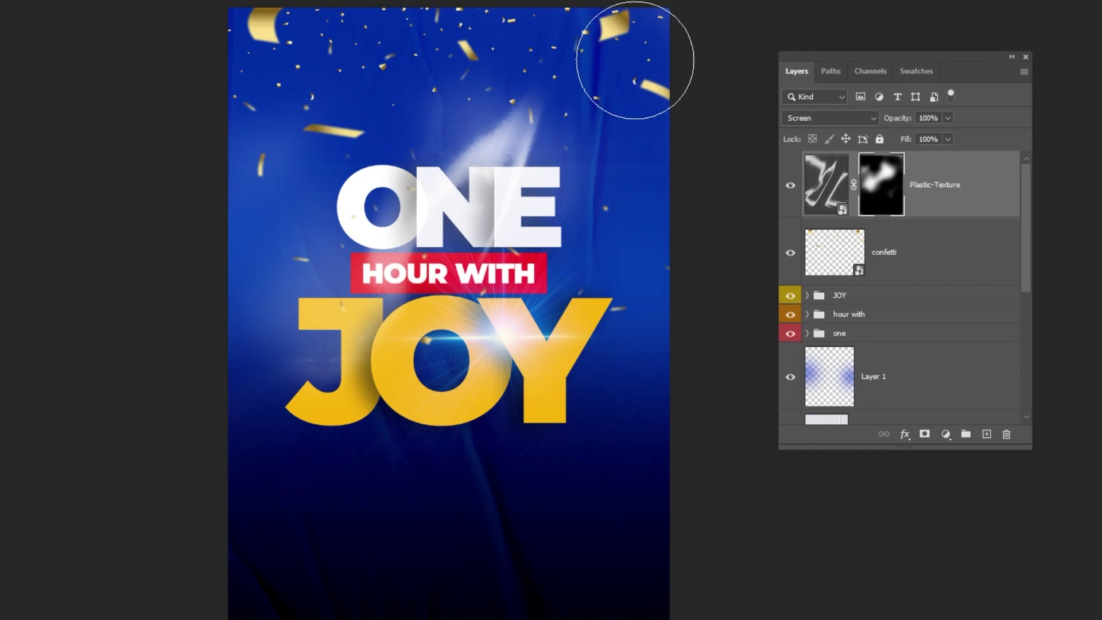
mouse_move(293, 374)
mouse_down()
mouse_move(287, 321)
mouse_move(556, 314)
mouse_up()
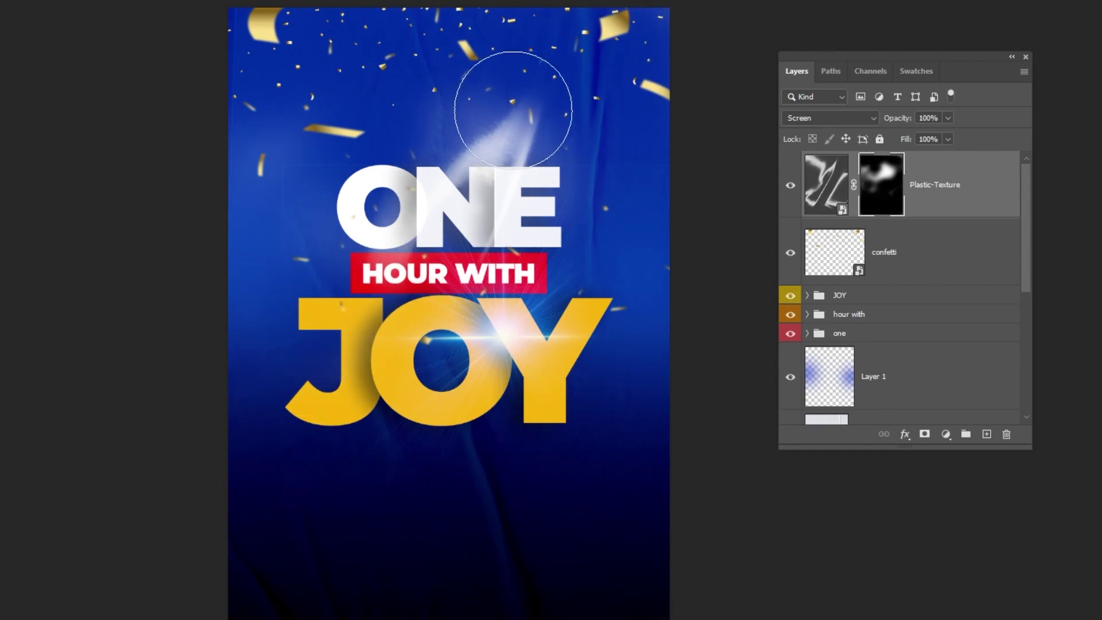
drag(523, 49, 565, 183)
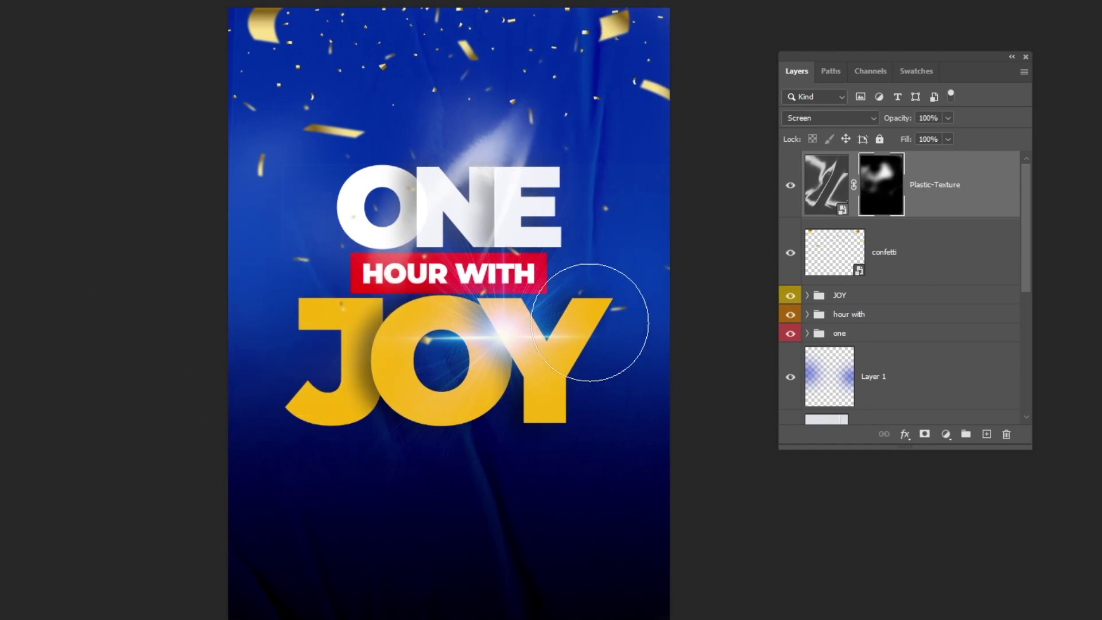
Show the Plastic-Texture layer again and lower its fill to 77%.
click(790, 186)
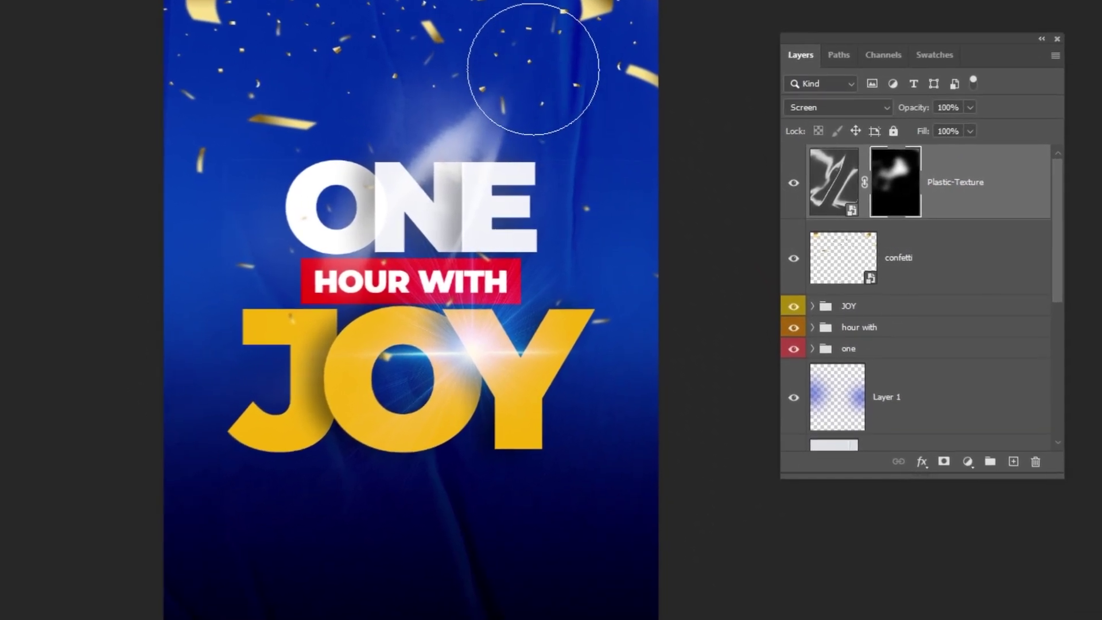
drag(967, 145, 963, 147)
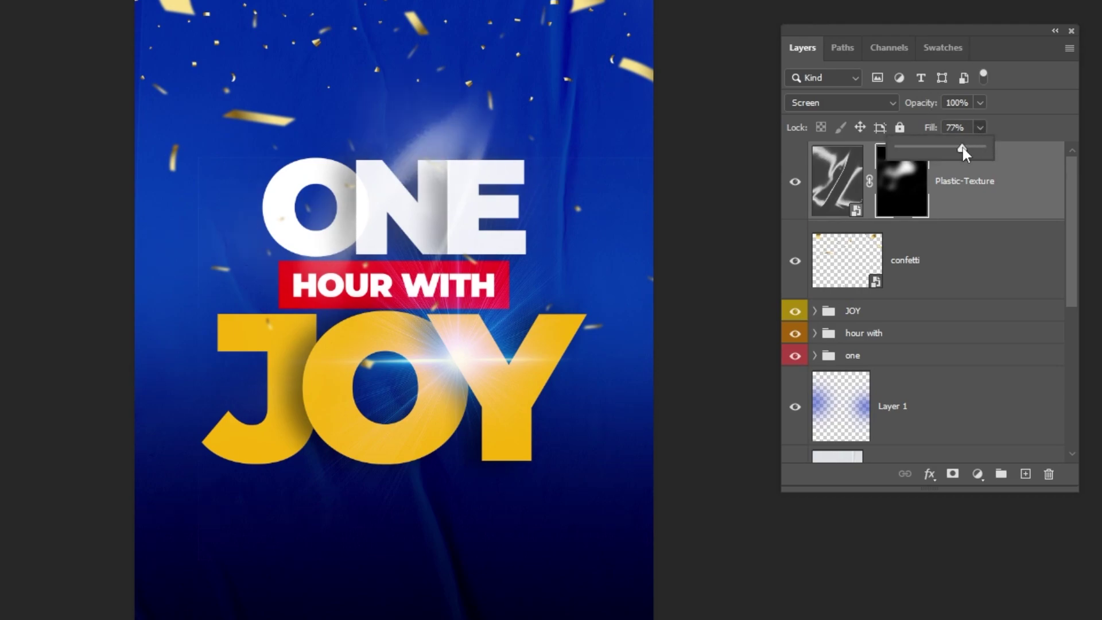
click(971, 201)
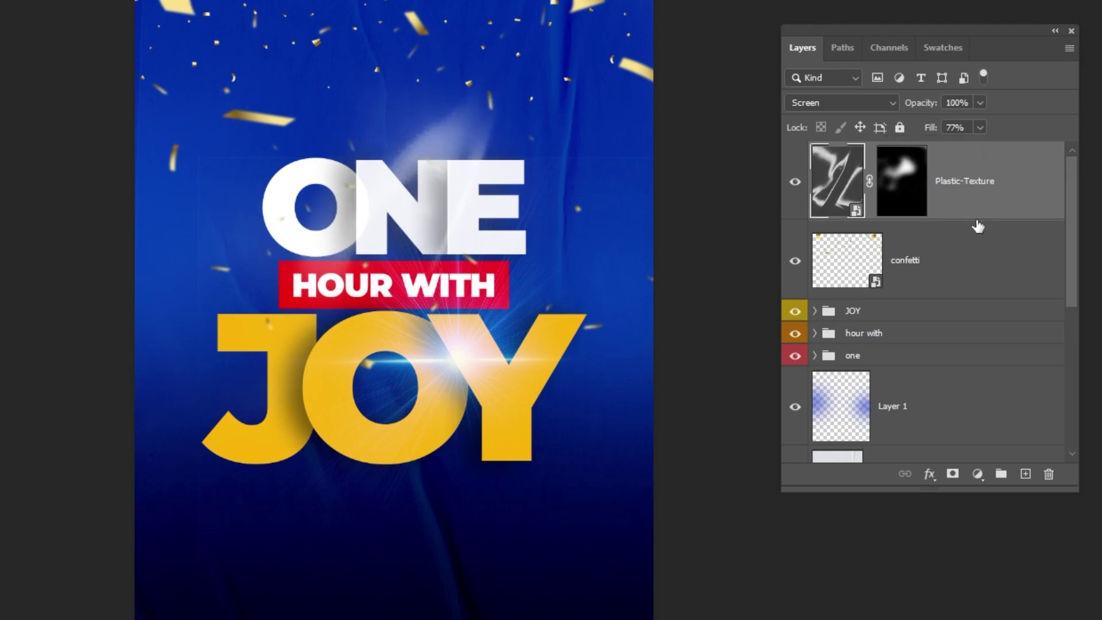
click(976, 474)
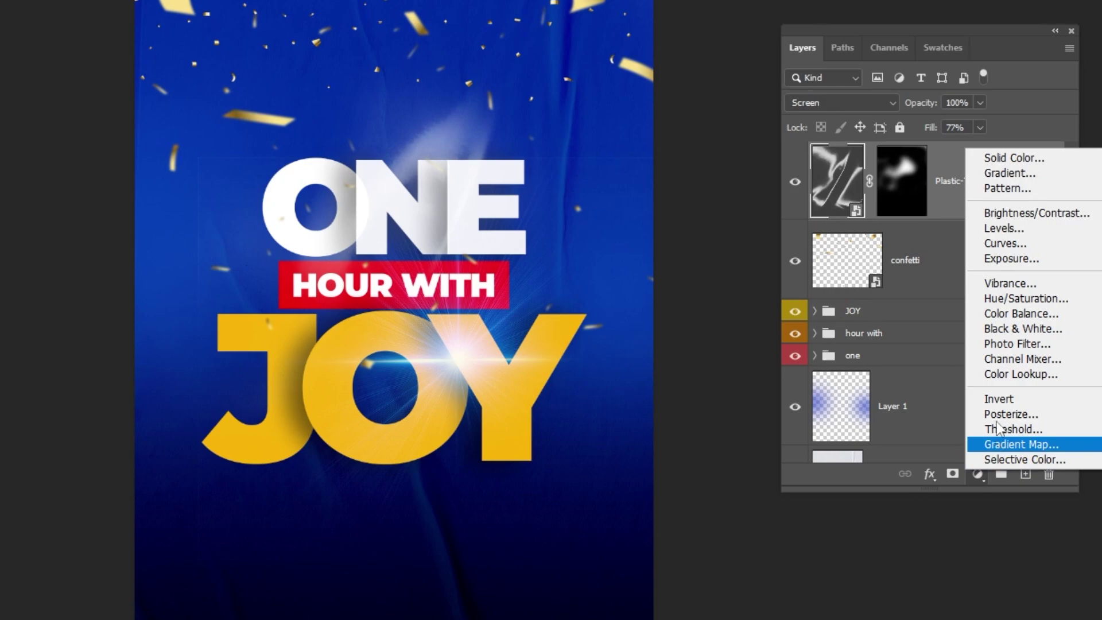
Add a Brightness/Contrast layer with brightness 18, toggling its visibility to compare the result.
click(1024, 214)
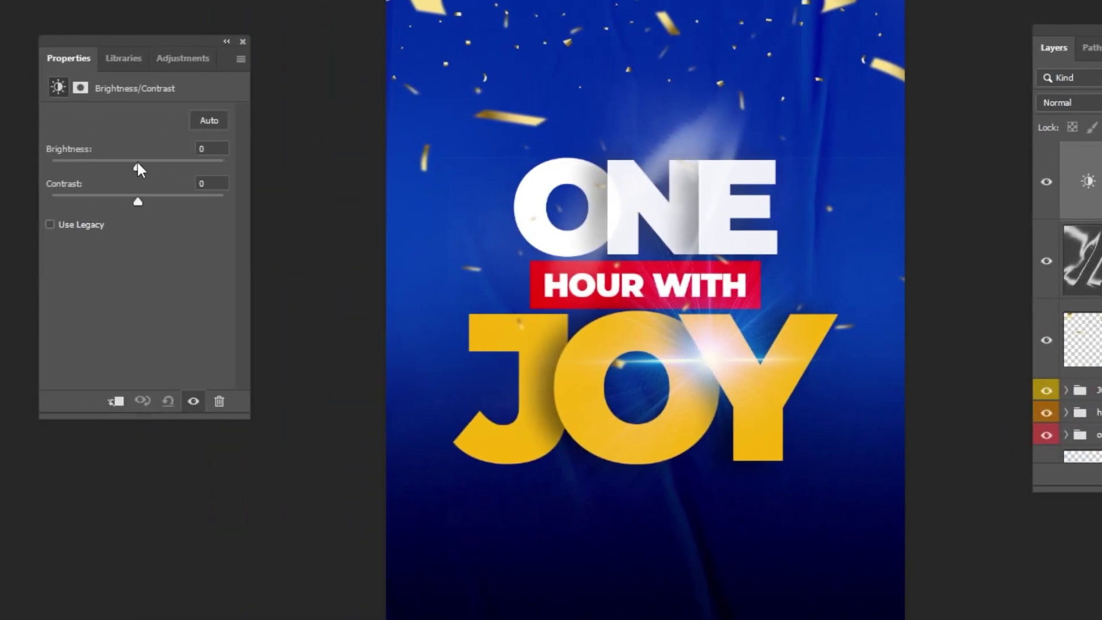
drag(138, 164, 148, 163)
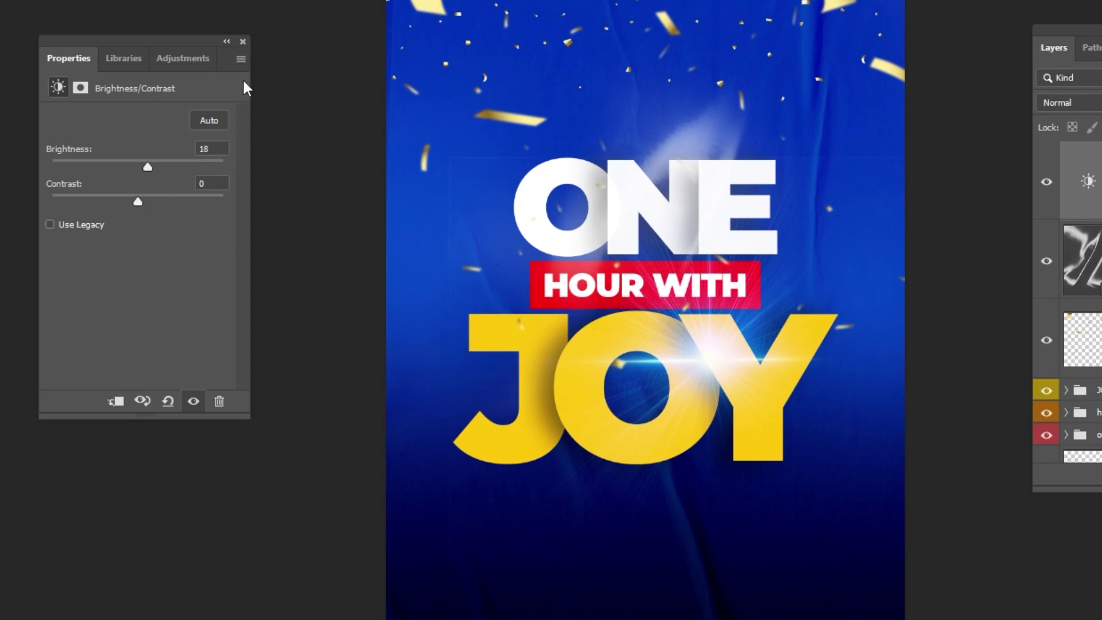
click(242, 41)
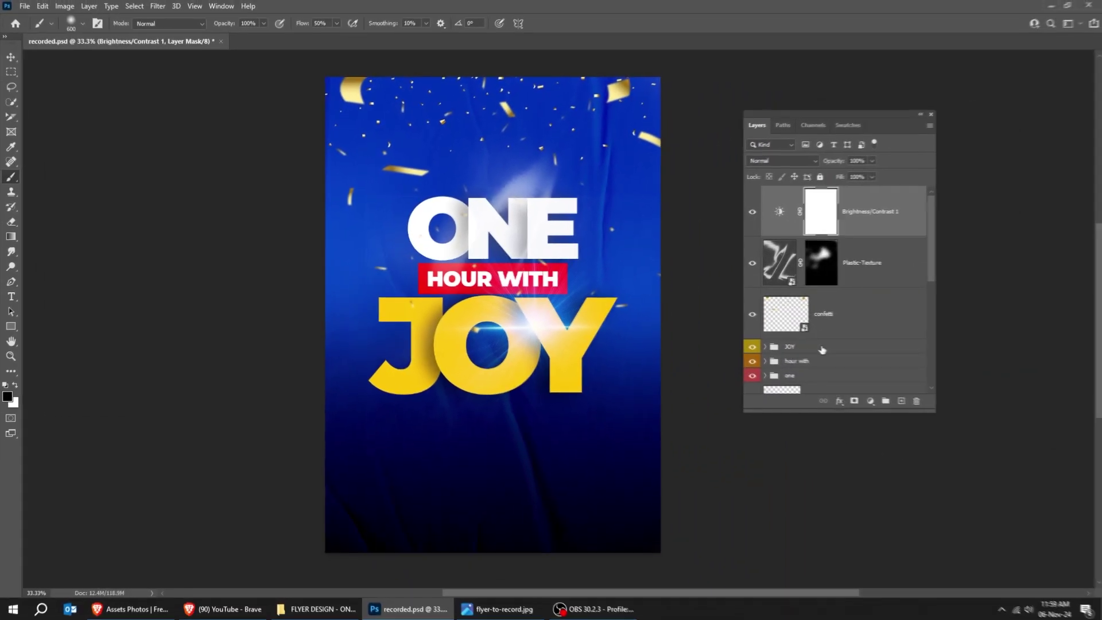
click(751, 213)
click(751, 213)
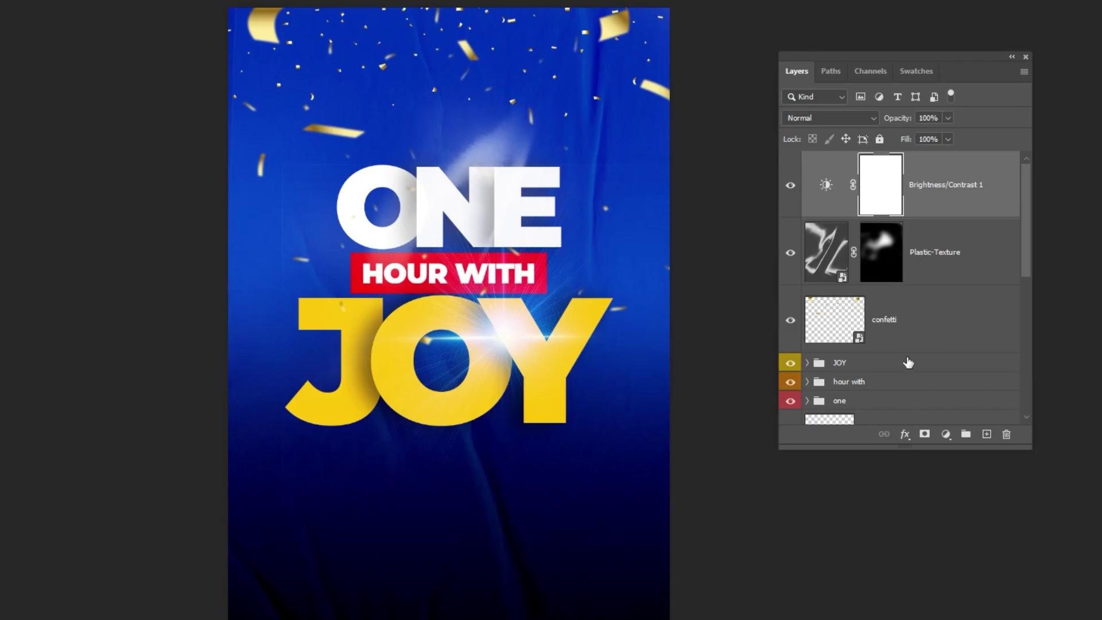
click(908, 362)
click(903, 340)
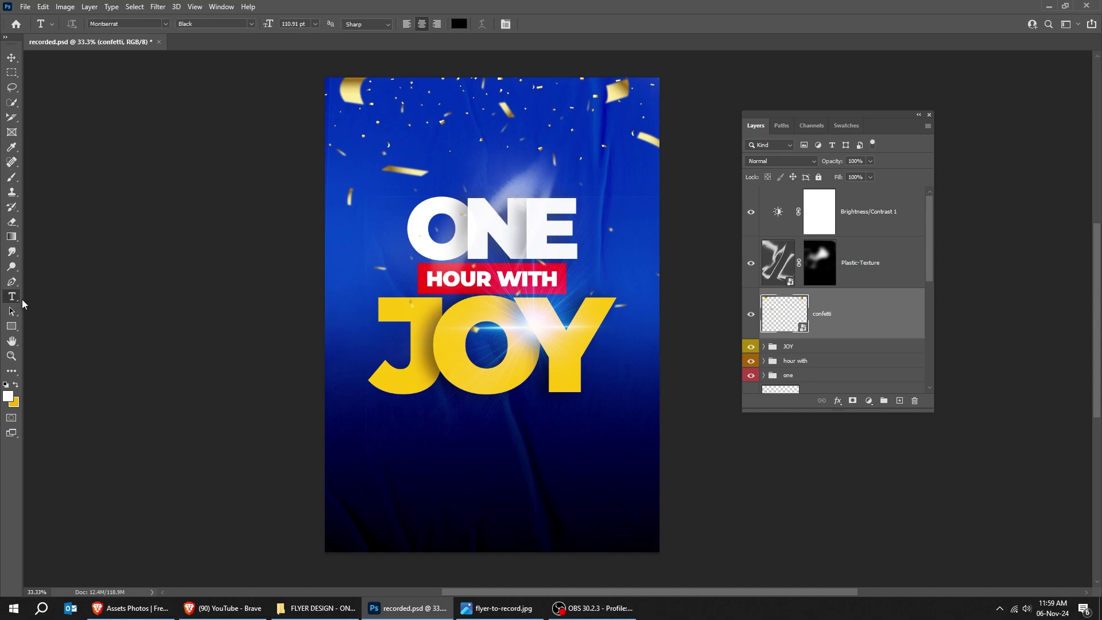
Type EVERY SATURDAY below JOY in white.
click(441, 456)
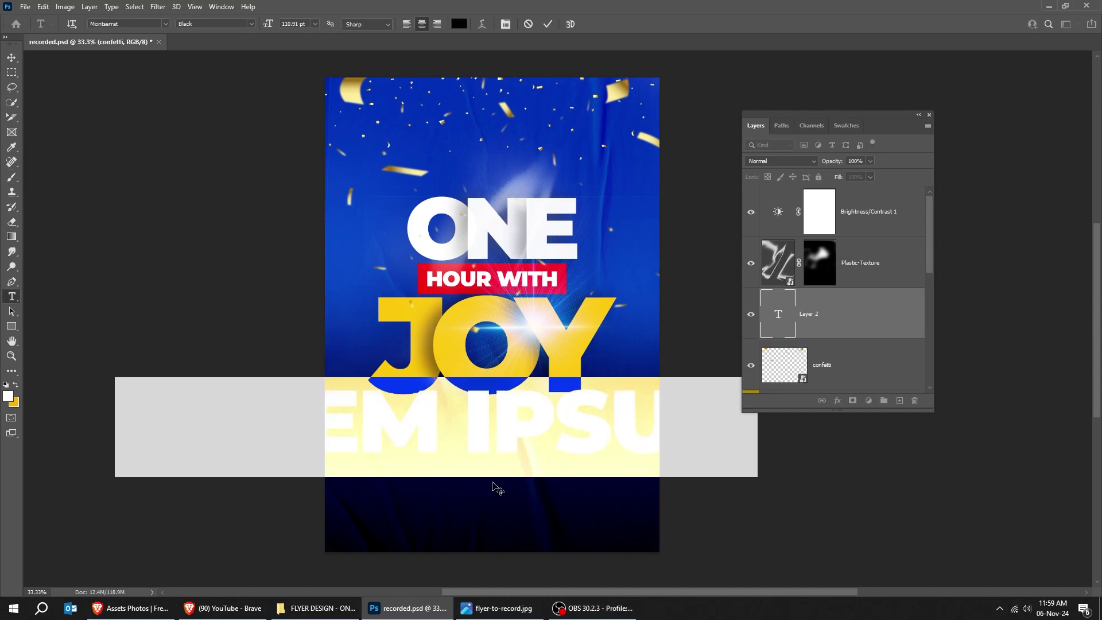
text(EVERY saturday)
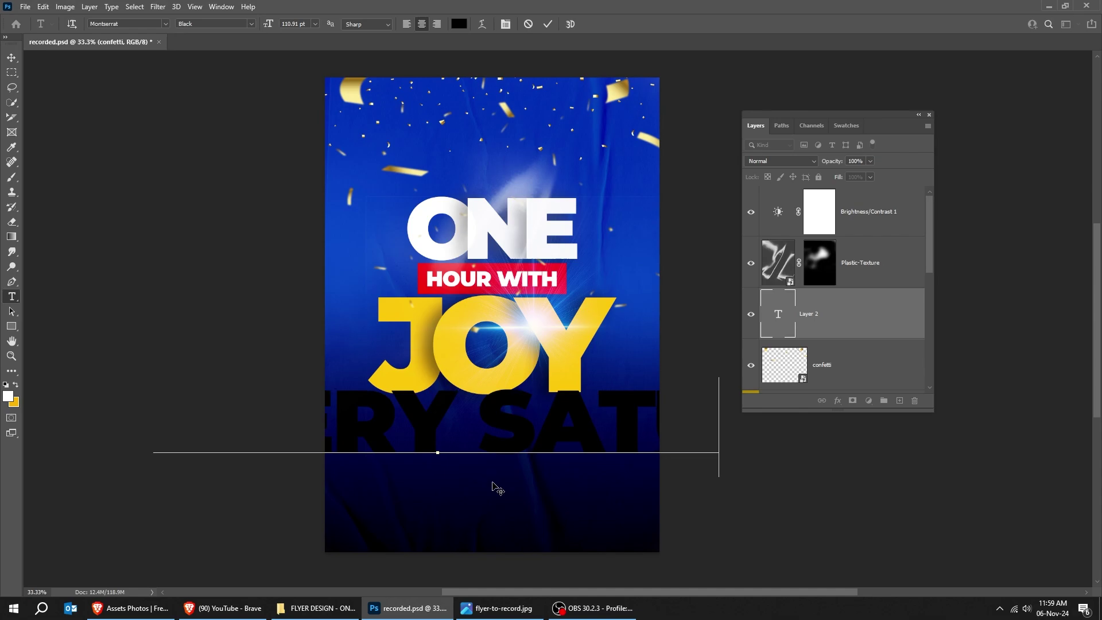
key(ctrl+Return)
click(459, 24)
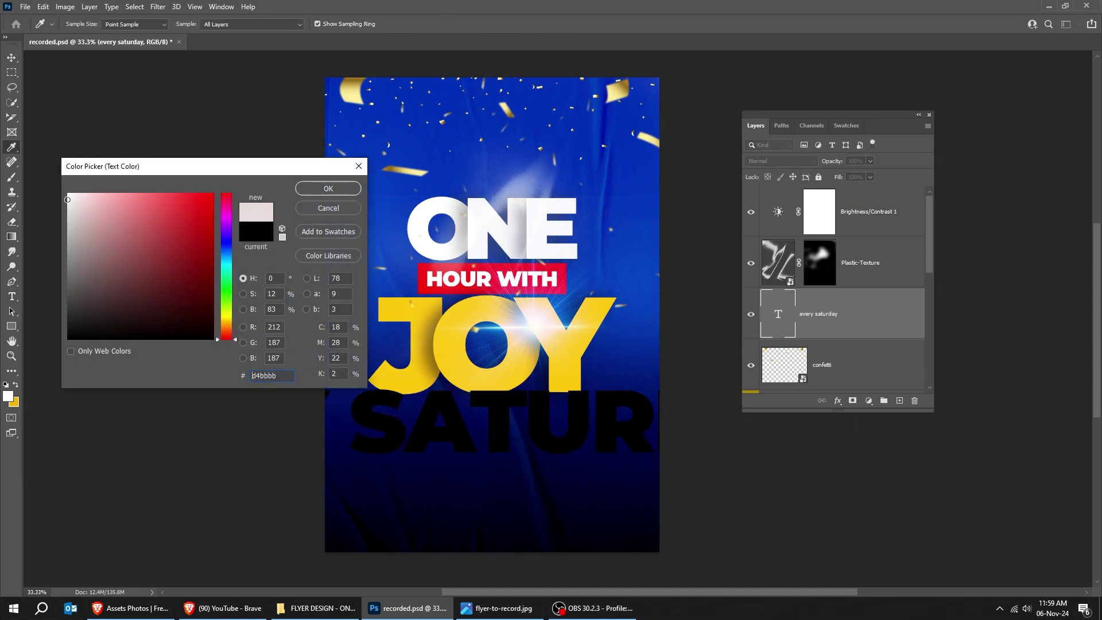
click(71, 190)
key(Return)
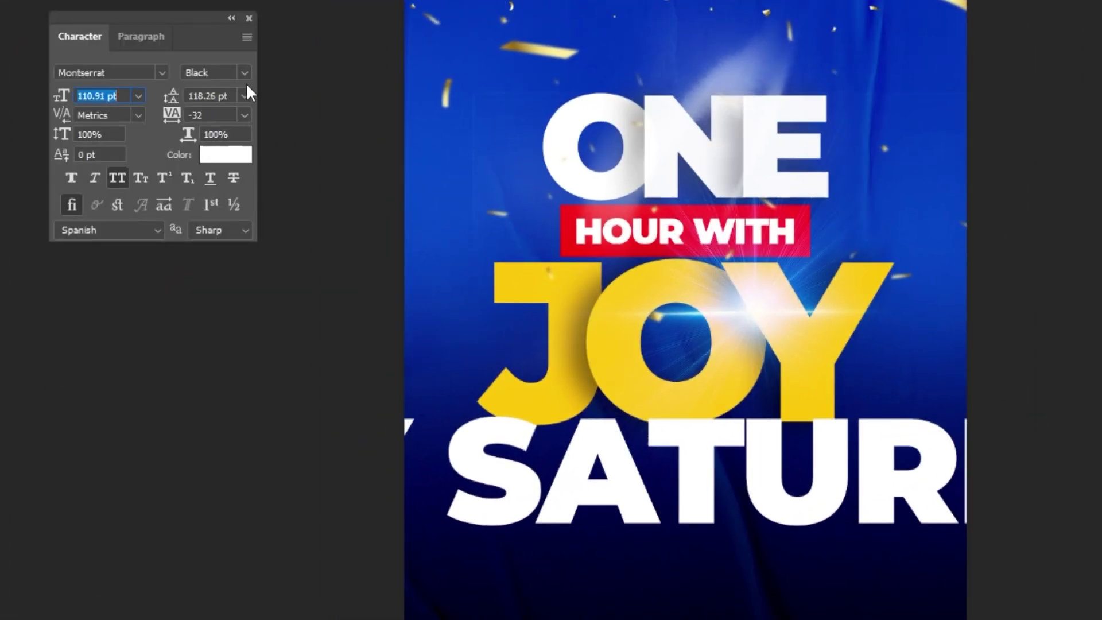
Set the line to Montserrat Medium and scale it down to a small line under JOY.
click(245, 73)
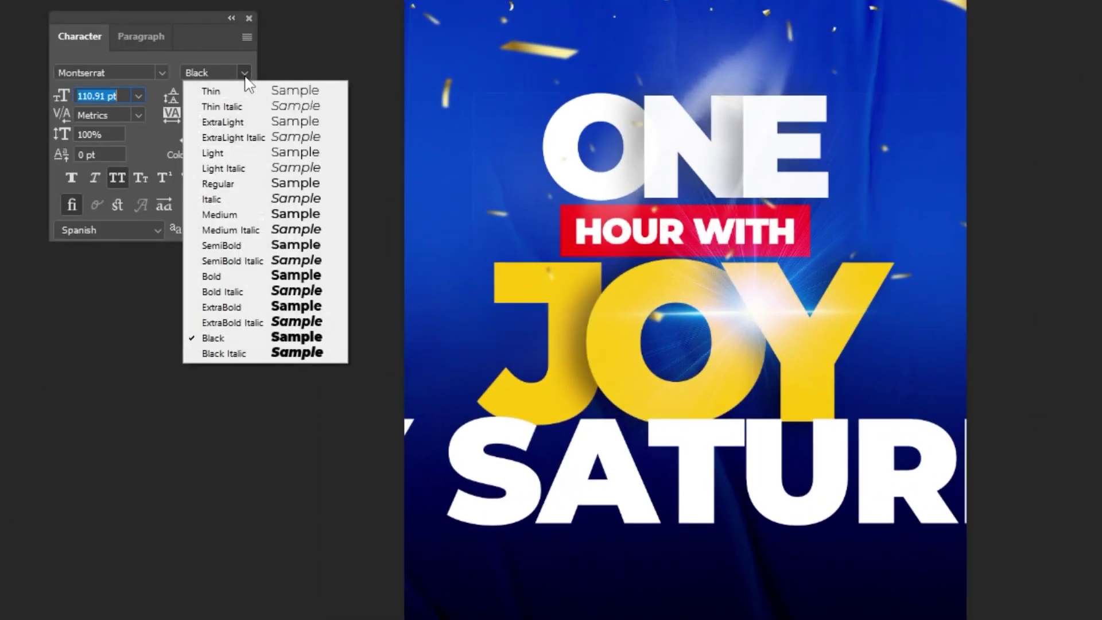
click(261, 215)
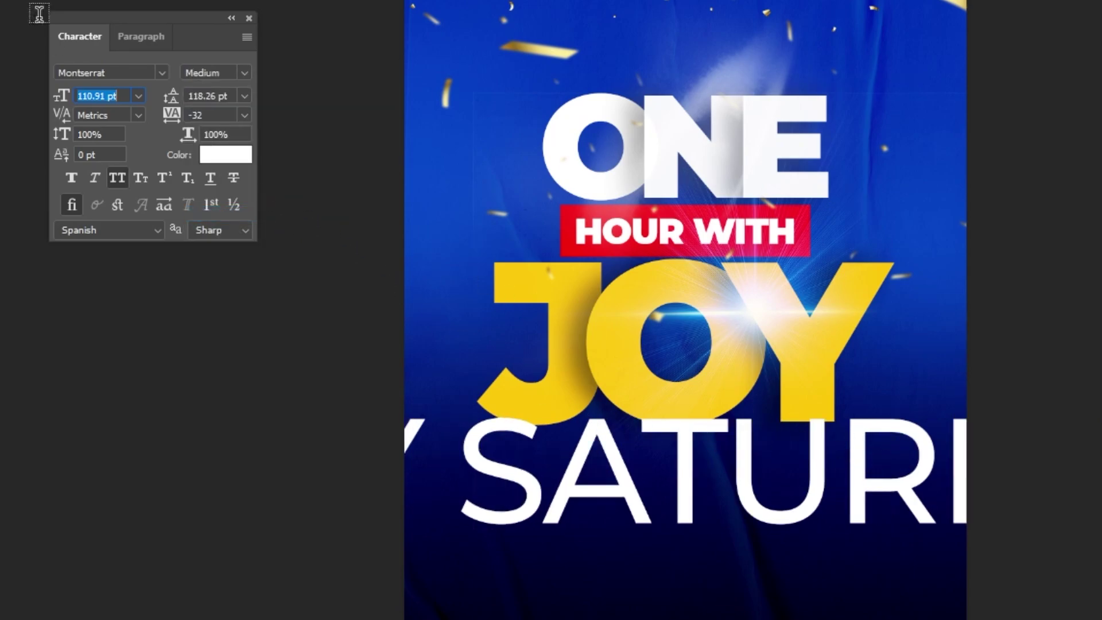
click(681, 420)
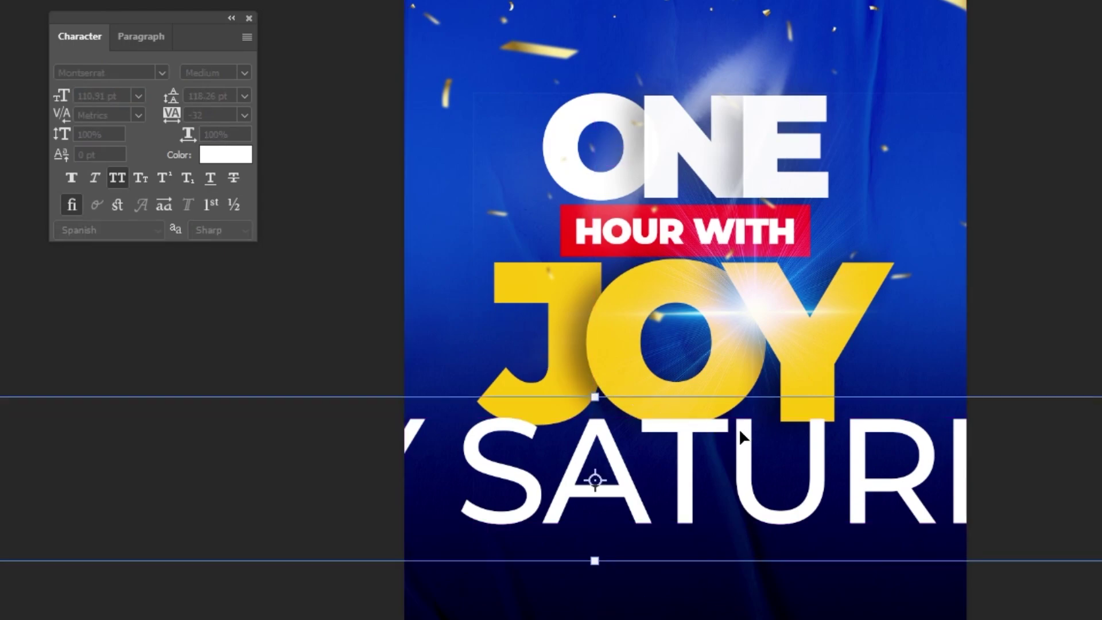
drag(601, 393, 607, 457)
key(Return)
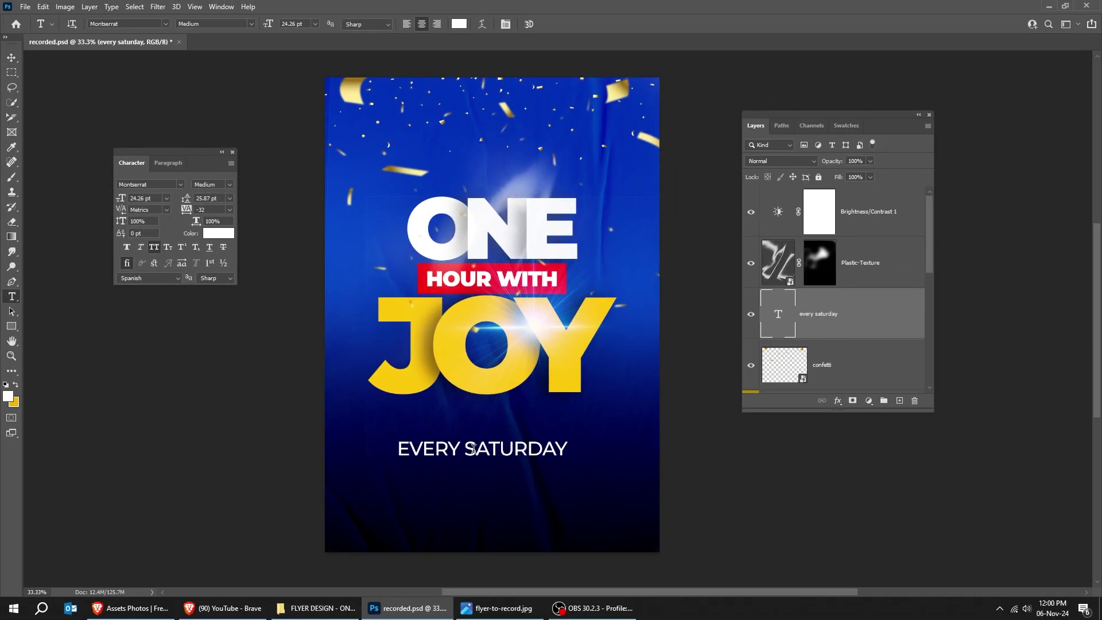
Colour the word SATURDAY yellow.
drag(485, 452, 567, 449)
click(15, 385)
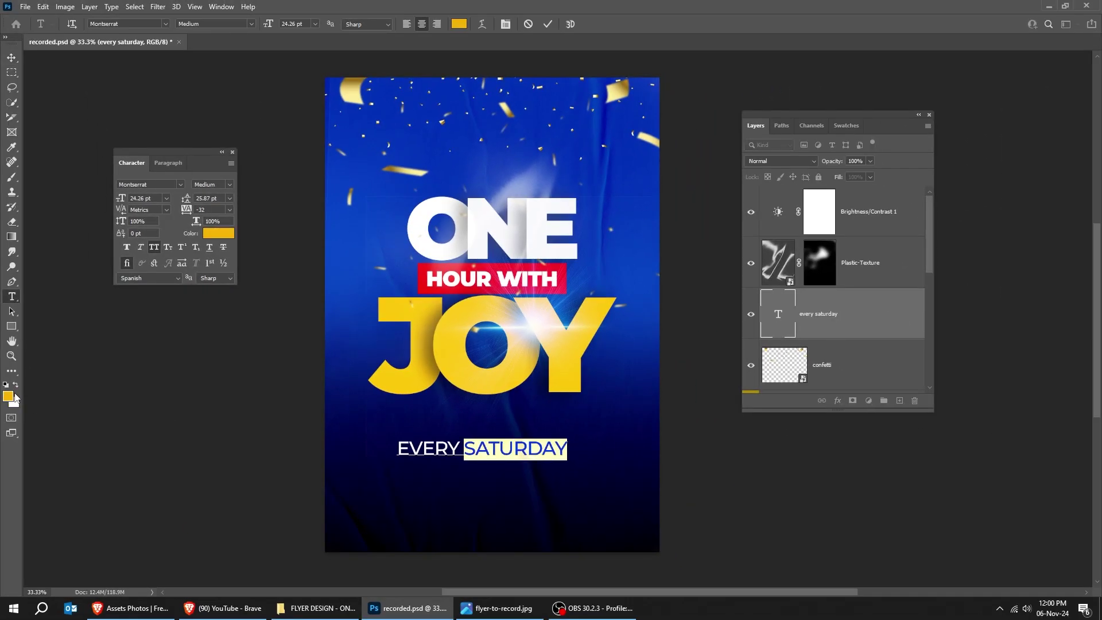
click(8, 396)
click(325, 187)
Nudge the EVERY SATURDAY line slightly up and to the right.
click(12, 57)
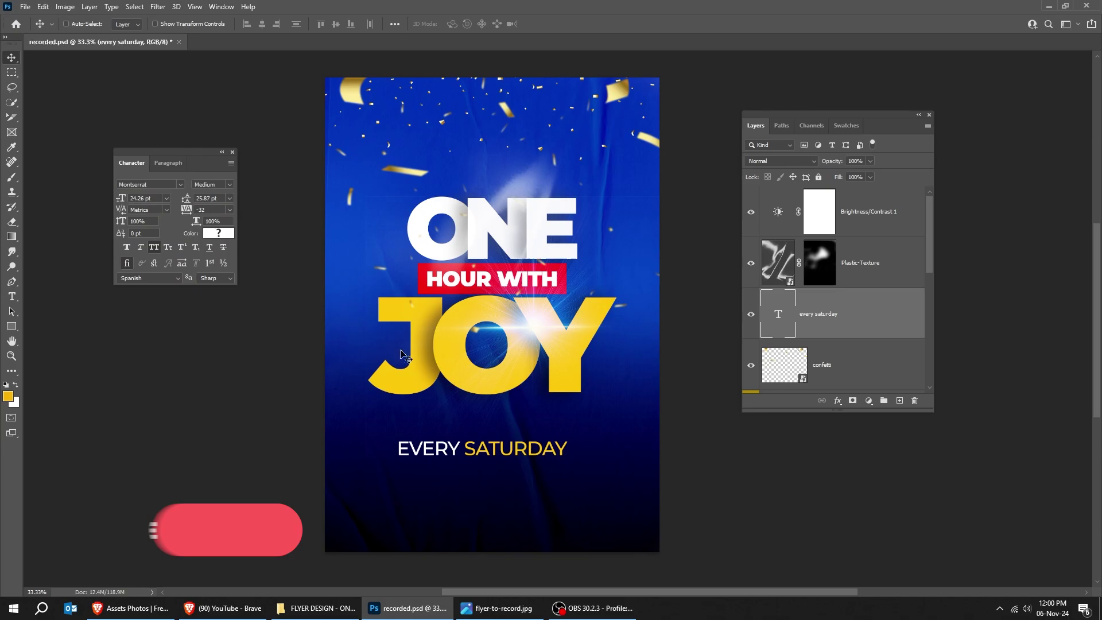
drag(481, 455, 490, 447)
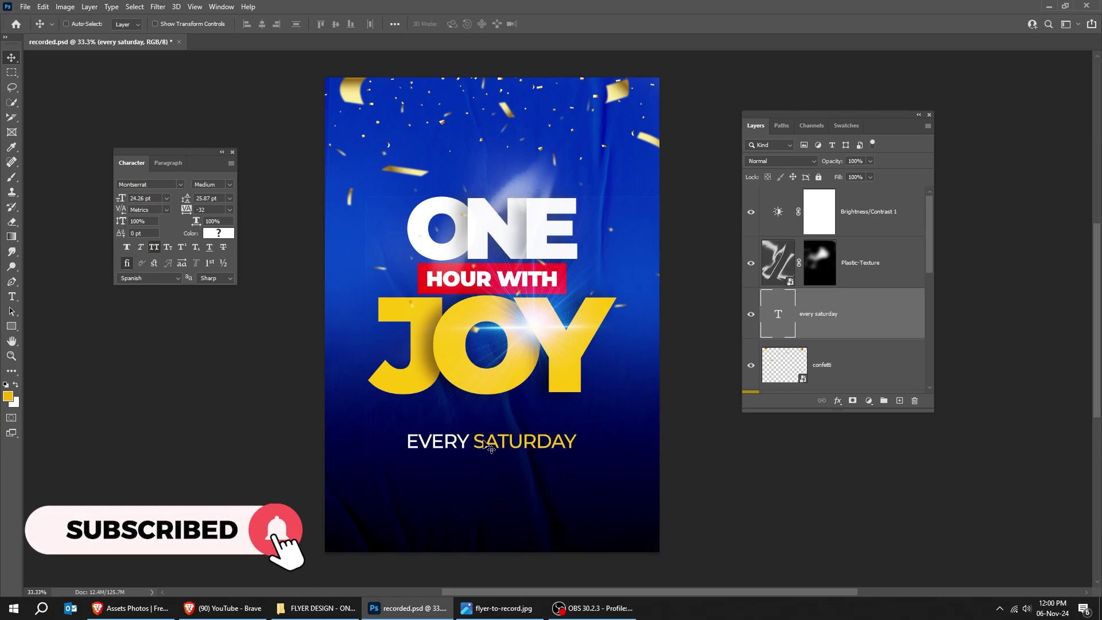
click(134, 6)
click(137, 17)
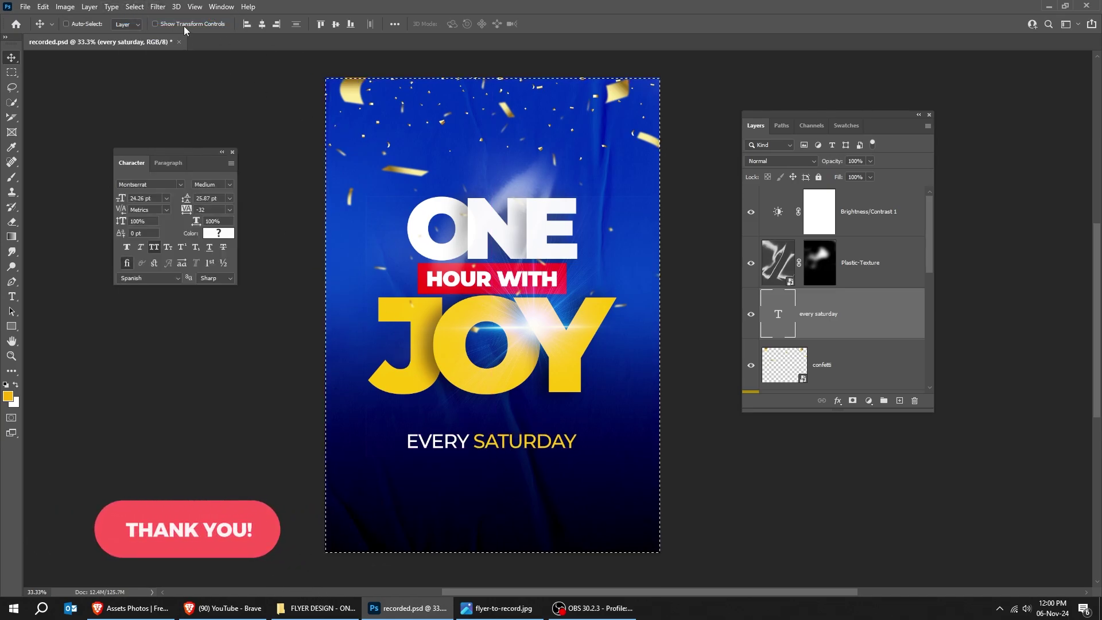
click(131, 7)
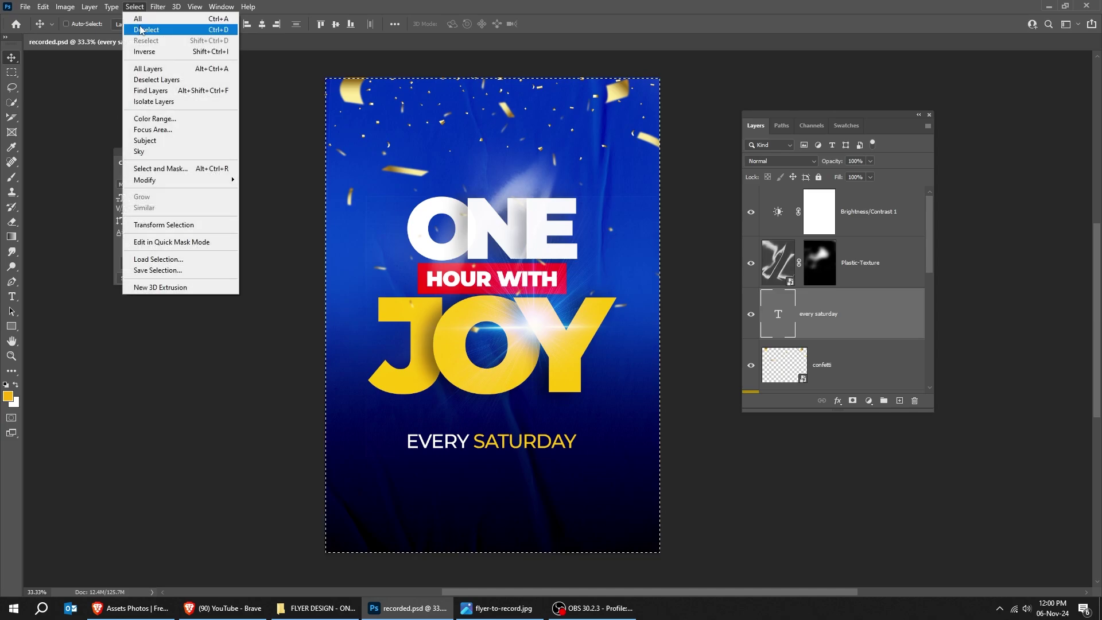
click(145, 29)
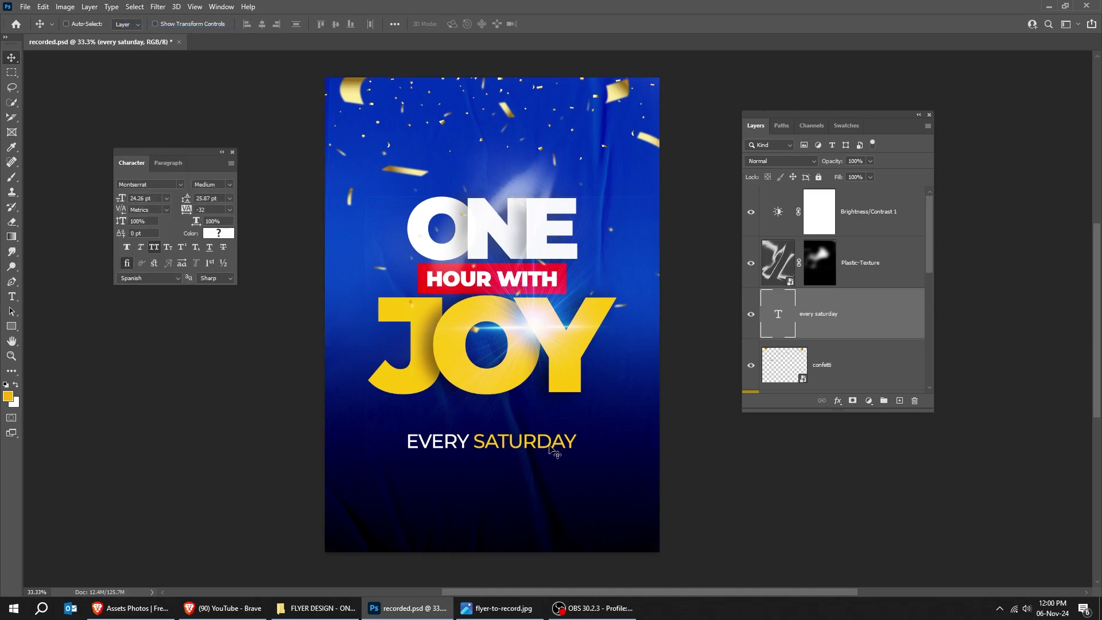
Duplicate the line below as TIME 08:00 PM and shrink both lines slightly.
drag(551, 452, 552, 471)
double_click(523, 458)
text(TIME 08:)
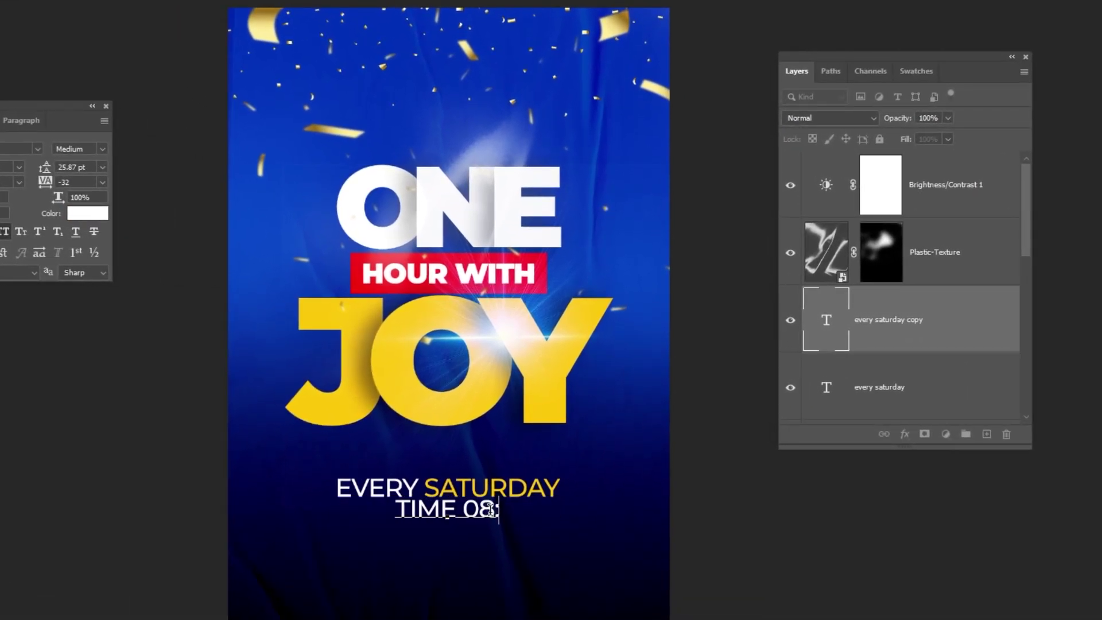
text(00 pm)
key(ctrl+Return)
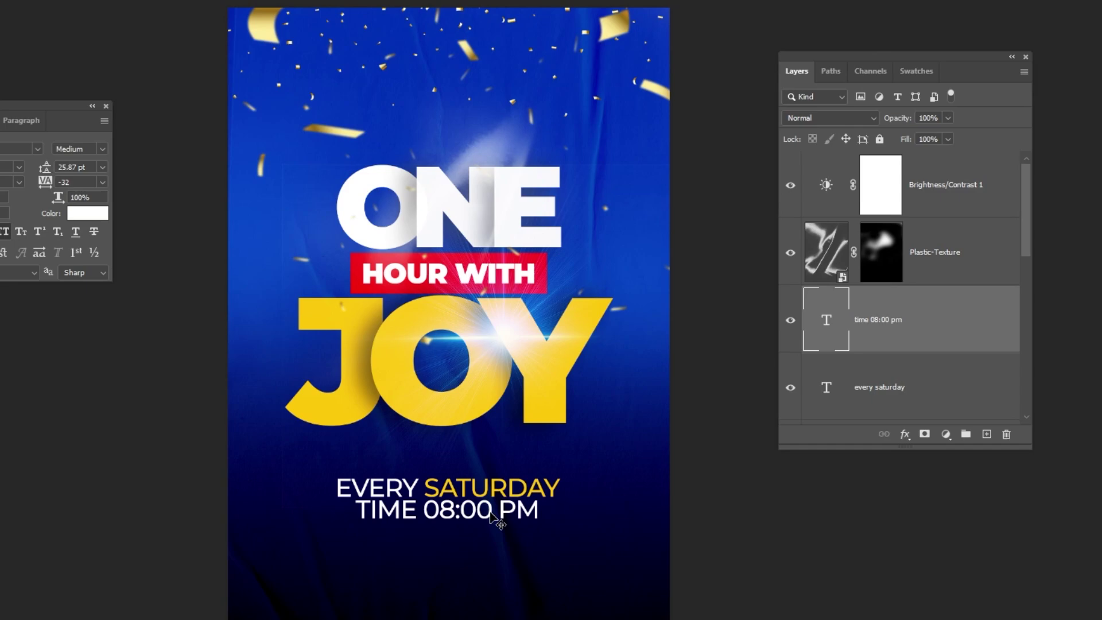
shift+click(920, 396)
key(ctrl+t)
drag(560, 472, 539, 472)
key(Return)
Move both text layers below confetti and group them as 'date'.
click(952, 347)
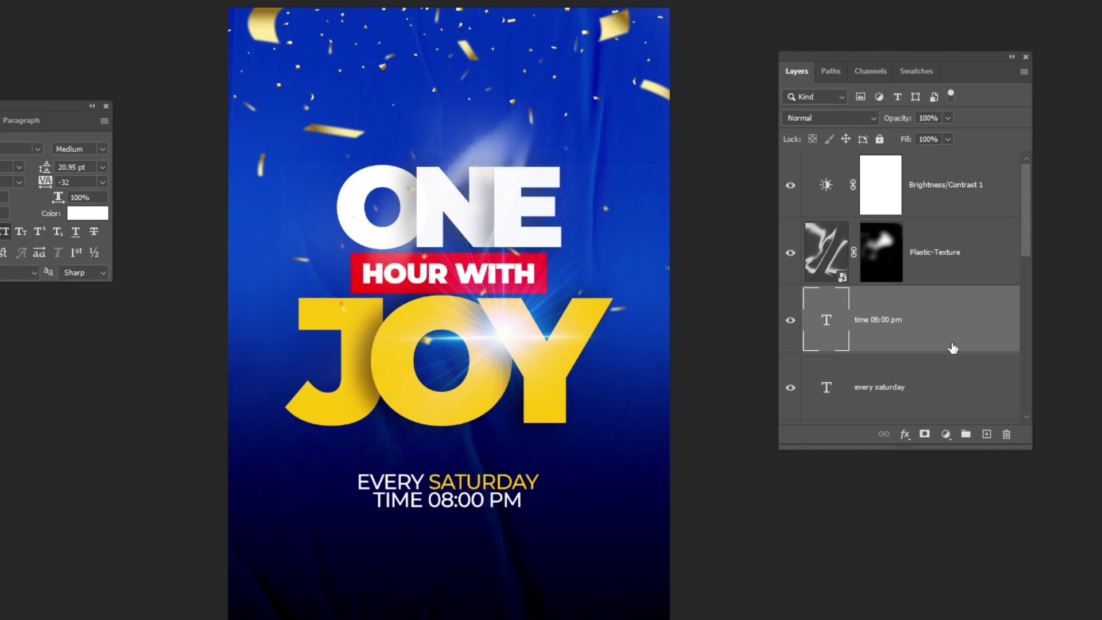
scroll(953, 347, down, 1)
drag(1030, 448, 1050, 520)
shift+click(885, 319)
key(ctrl+bracketleft)
key(ctrl+g)
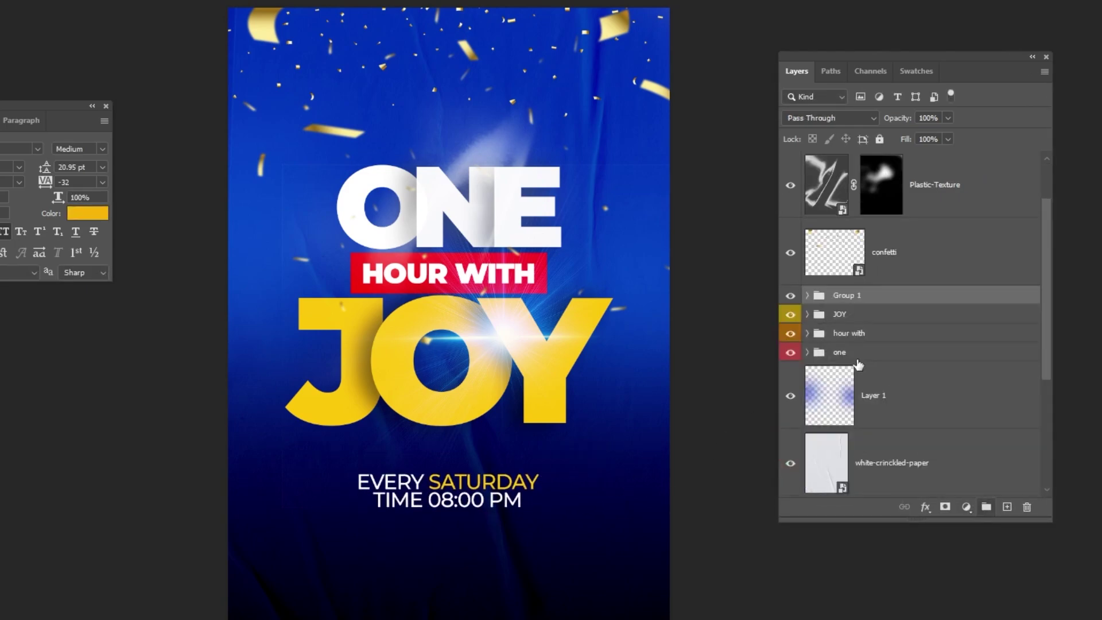
key(Return)
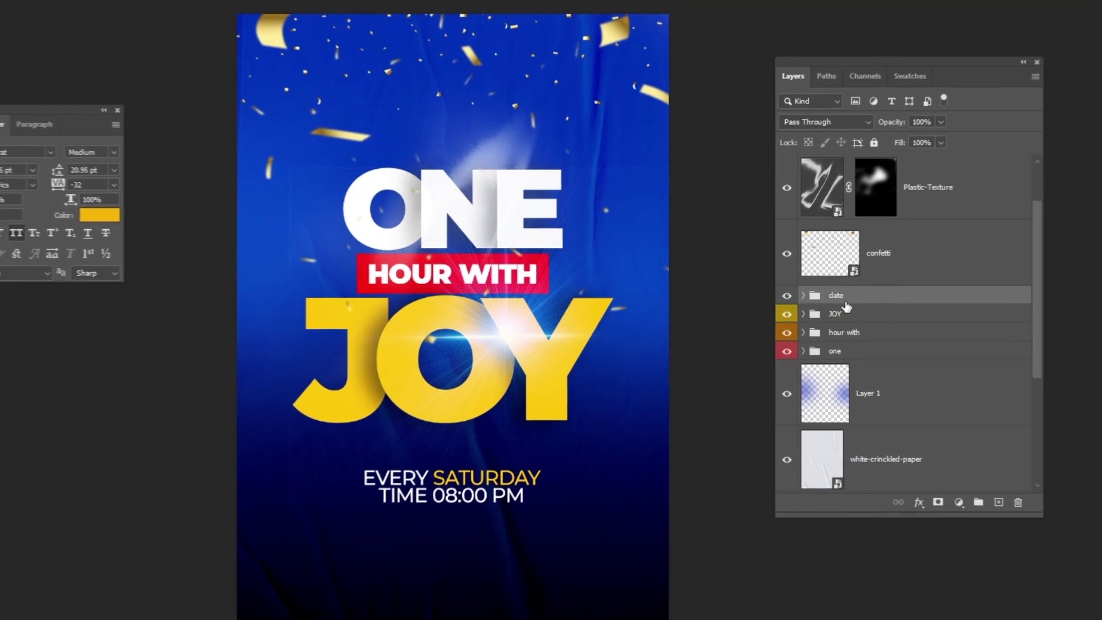
right_click(851, 304)
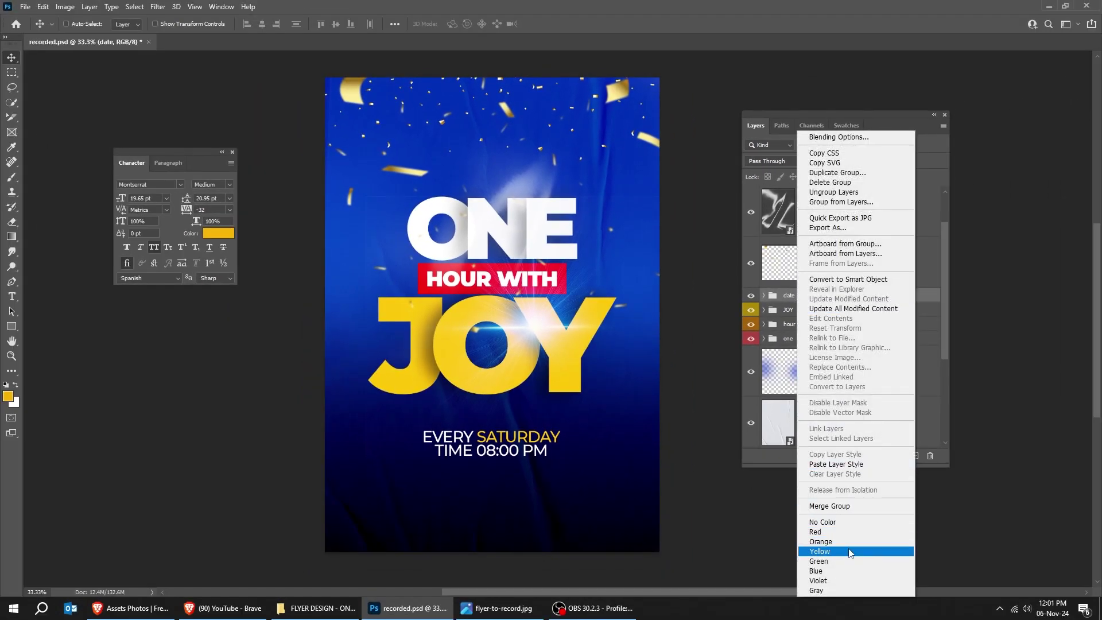
Colour-label the date group and place the 3D-heart image beside JOY, shrunk to about a third.
click(848, 570)
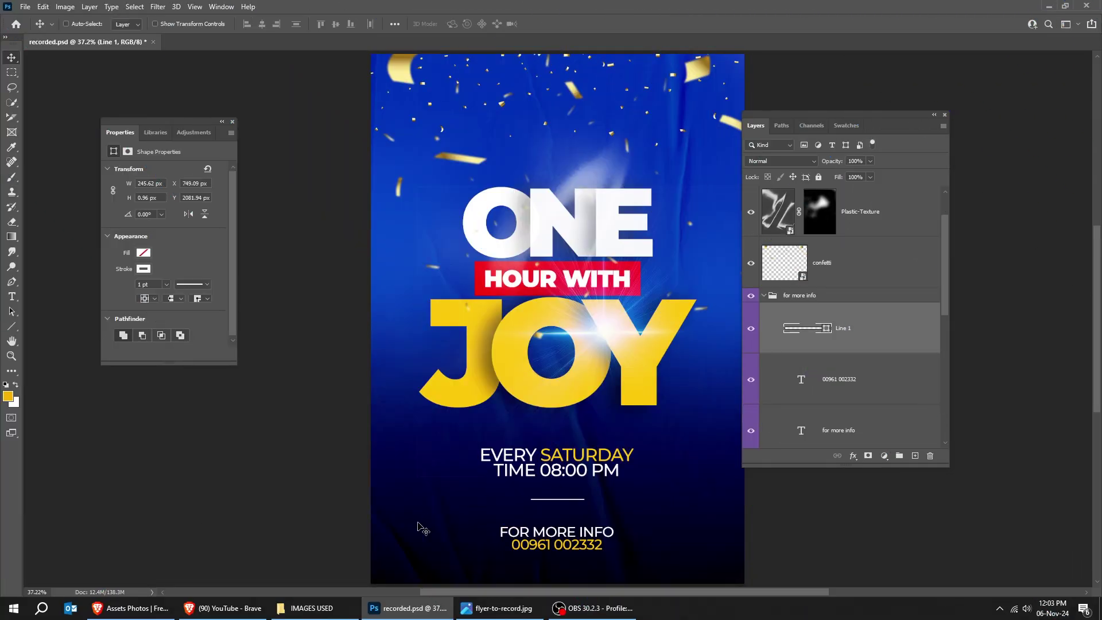
click(305, 608)
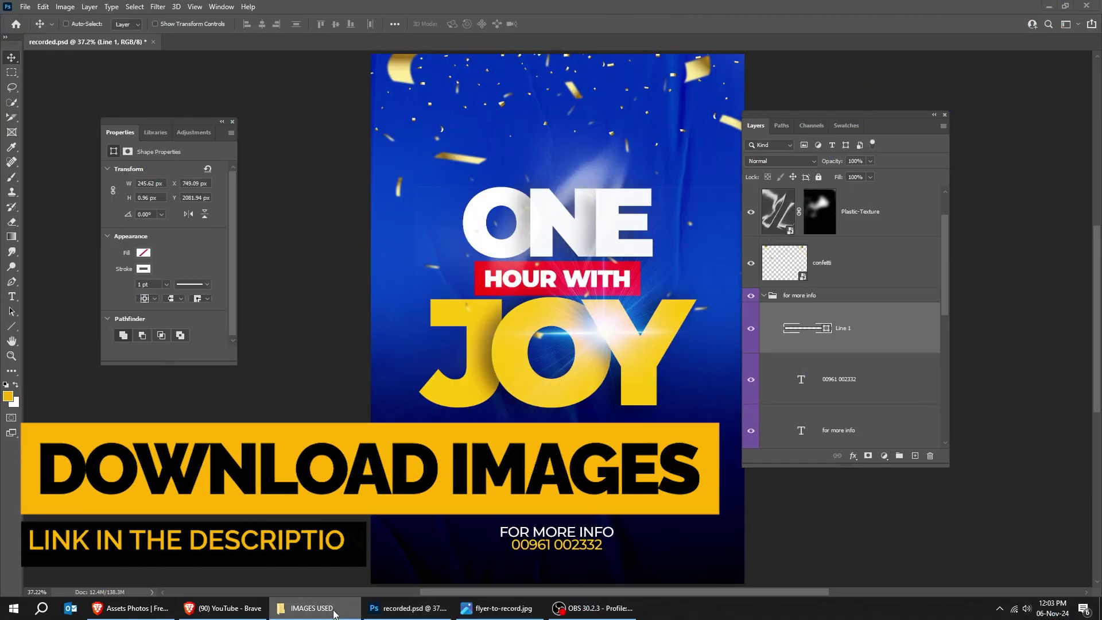
drag(170, 80, 642, 387)
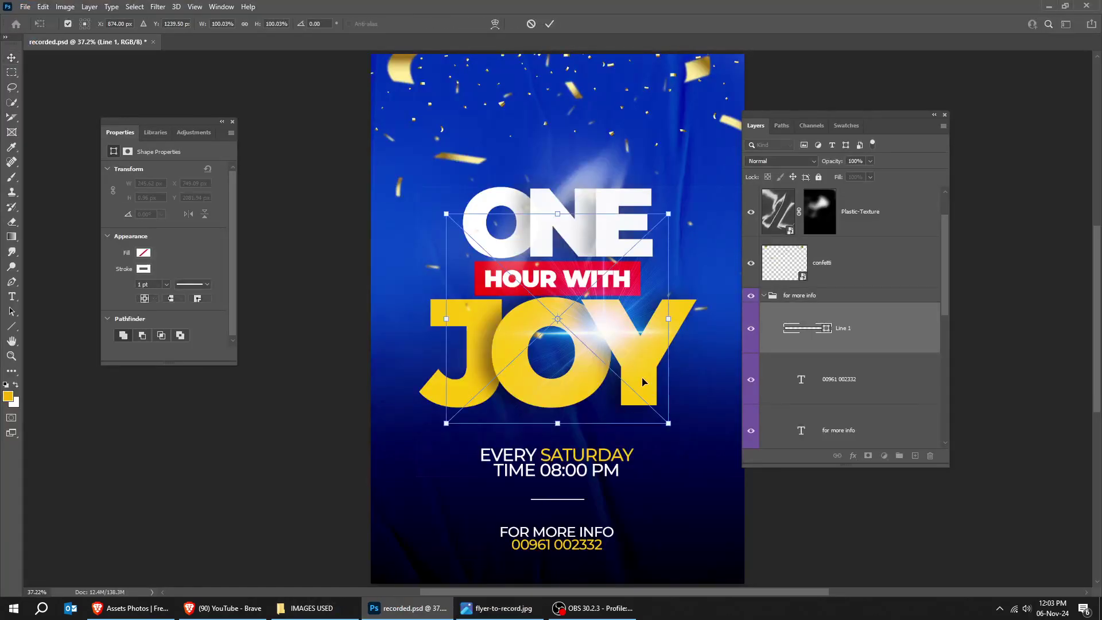
drag(671, 216, 689, 385)
key(Return)
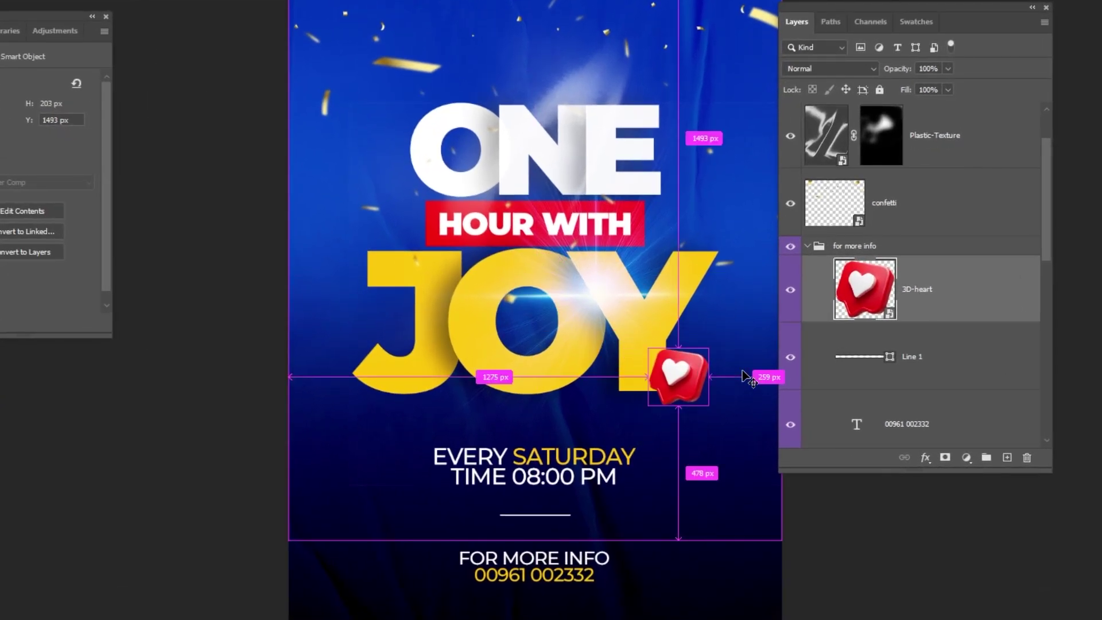
Move the heart above Plastic-Texture, paste the drop shadow style, and set opacity to 100%.
key(ctrl+shift+bracketright)
key(ctrl+z)
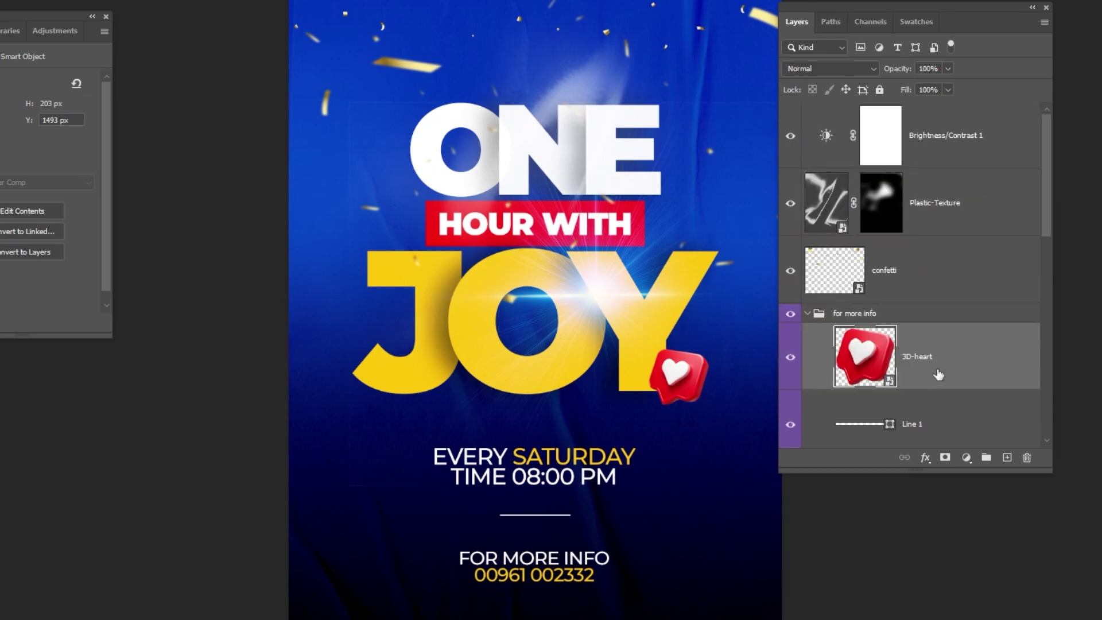
drag(938, 375, 957, 147)
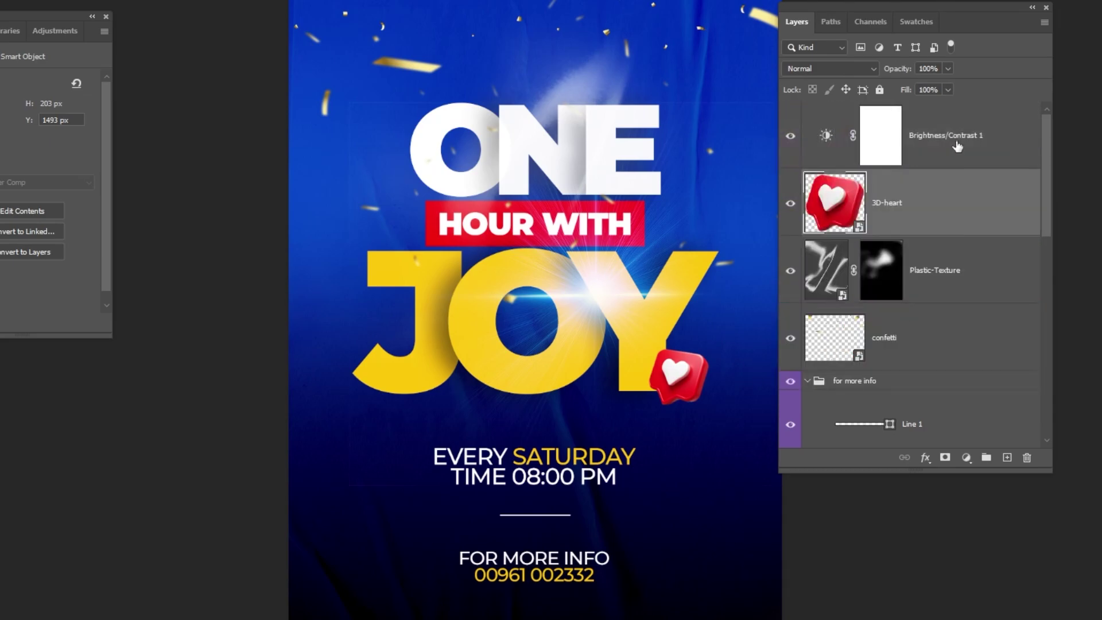
right_click(951, 180)
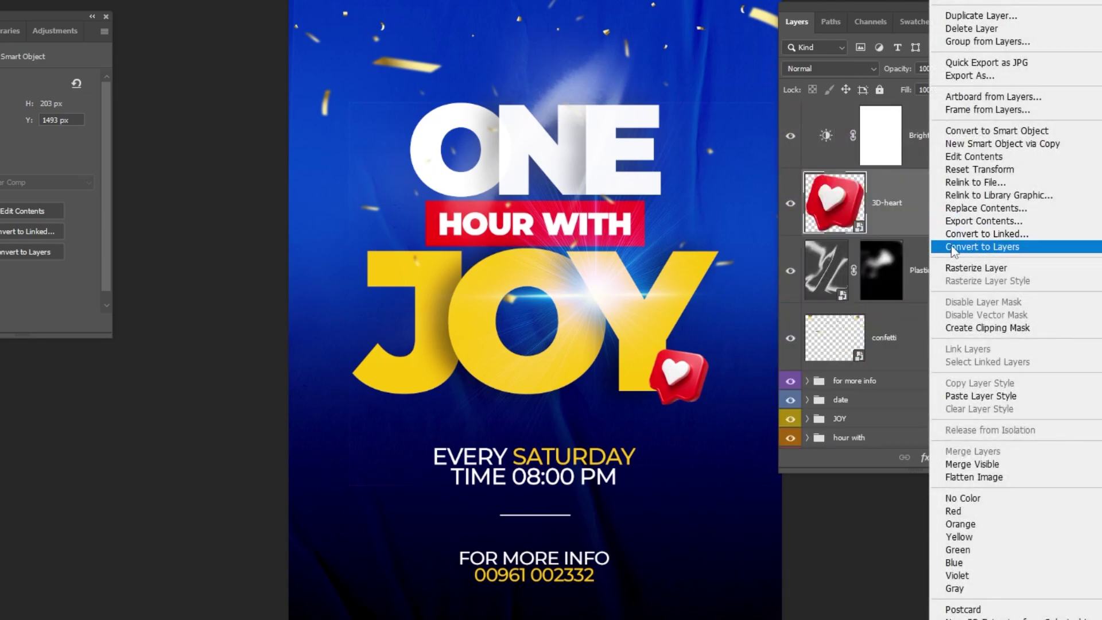
click(1000, 396)
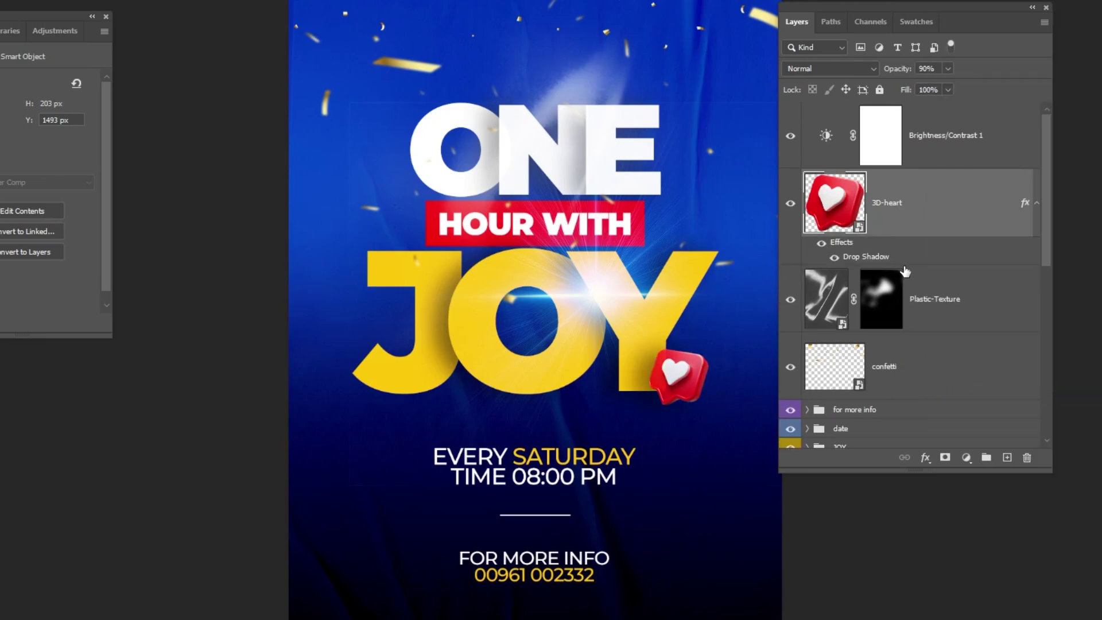
drag(950, 84, 972, 82)
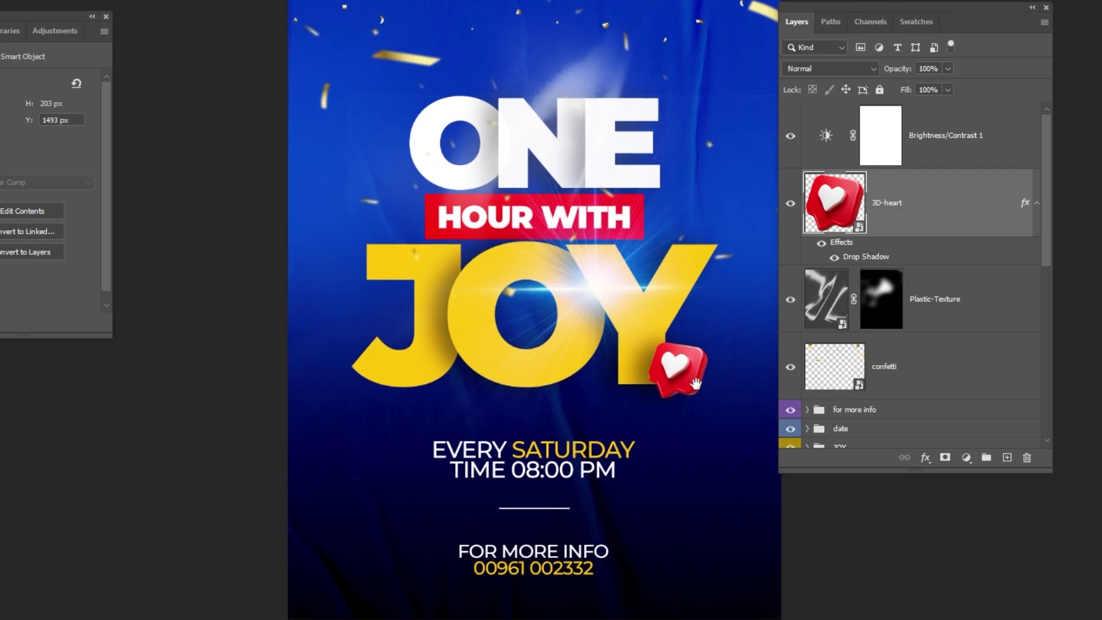
Copy the heart to the left of EVERY SATURDAY and flip the copy horizontally.
scroll(694, 390, down, 2)
key(alt)
drag(658, 354, 339, 448)
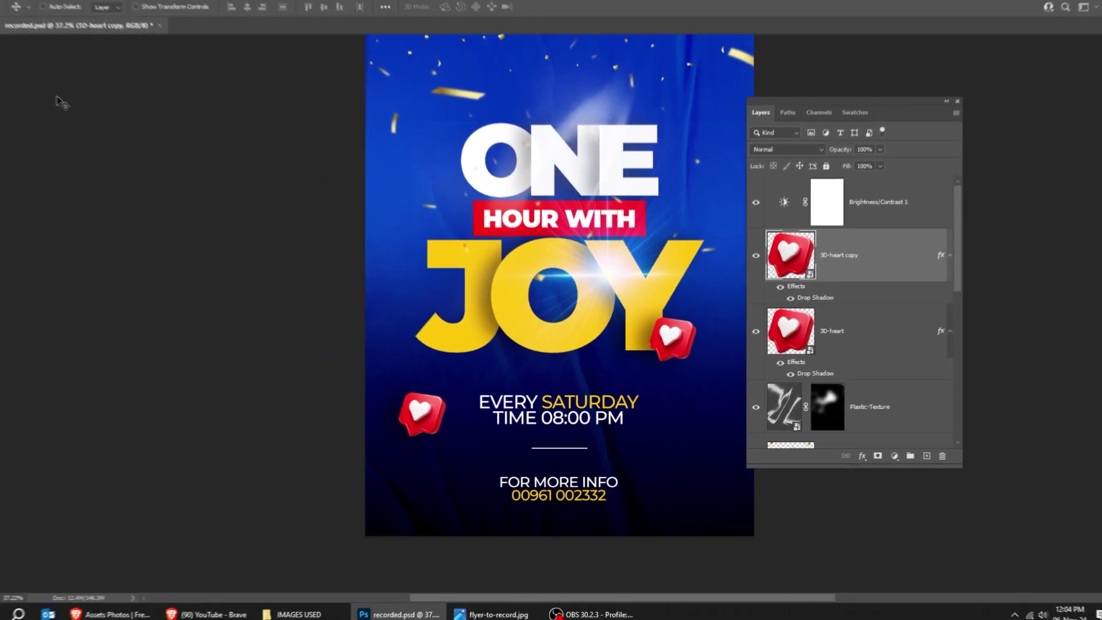
click(43, 7)
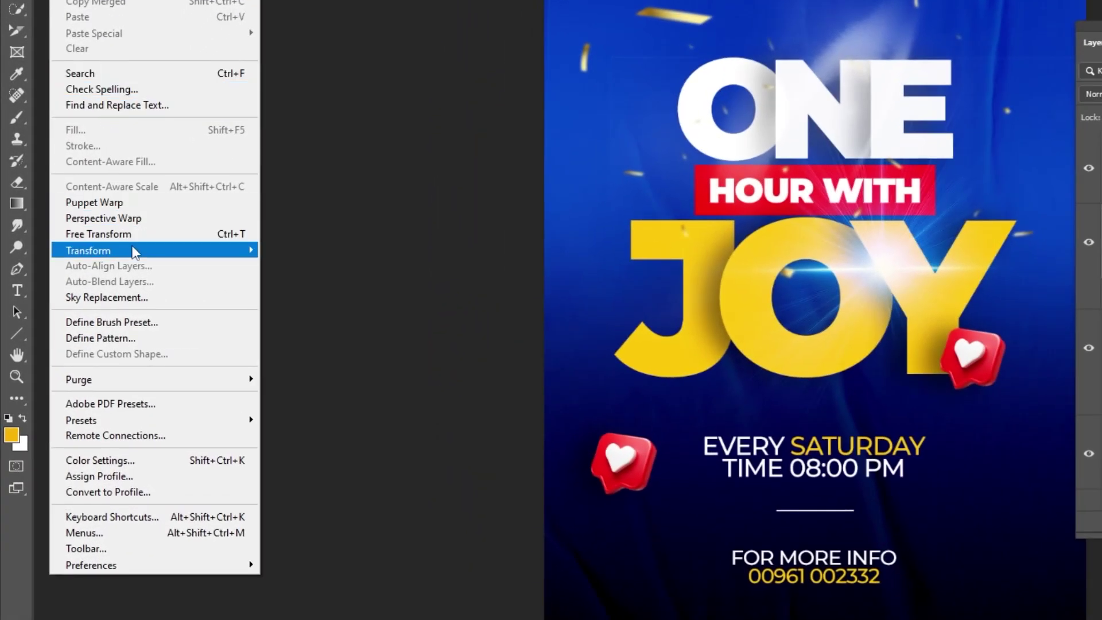
mouse_move(147, 248)
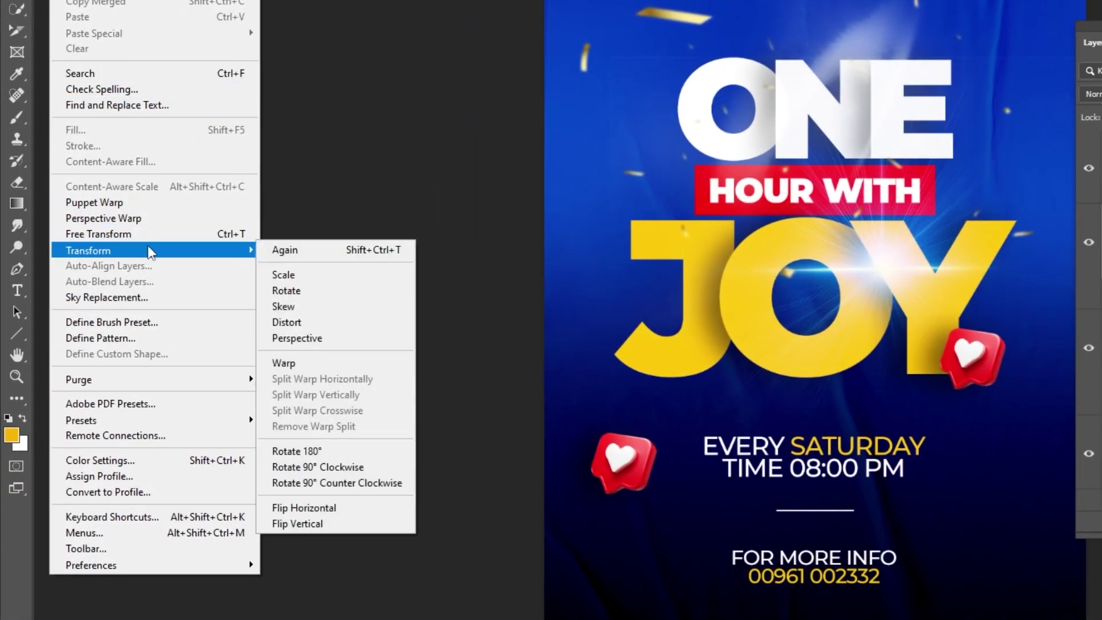
click(362, 507)
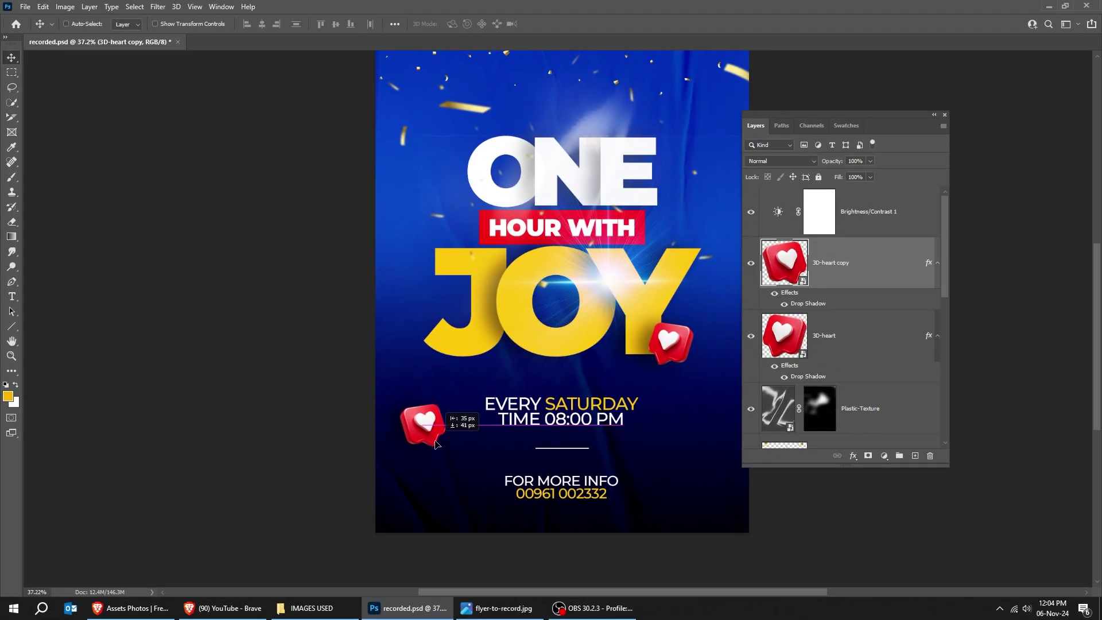
Enlarge the lower-left heart copy and tilt it about 14° counter-clockwise.
key(ctrl+t)
drag(447, 430, 465, 436)
key(Return)
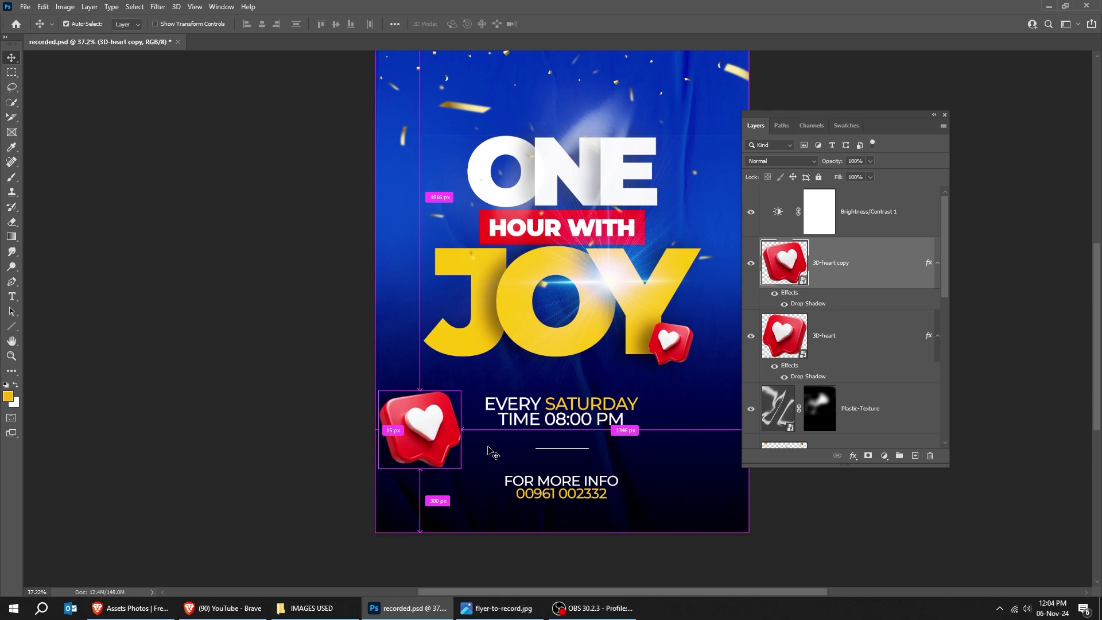
key(ctrl+t)
drag(488, 479, 500, 443)
key(Return)
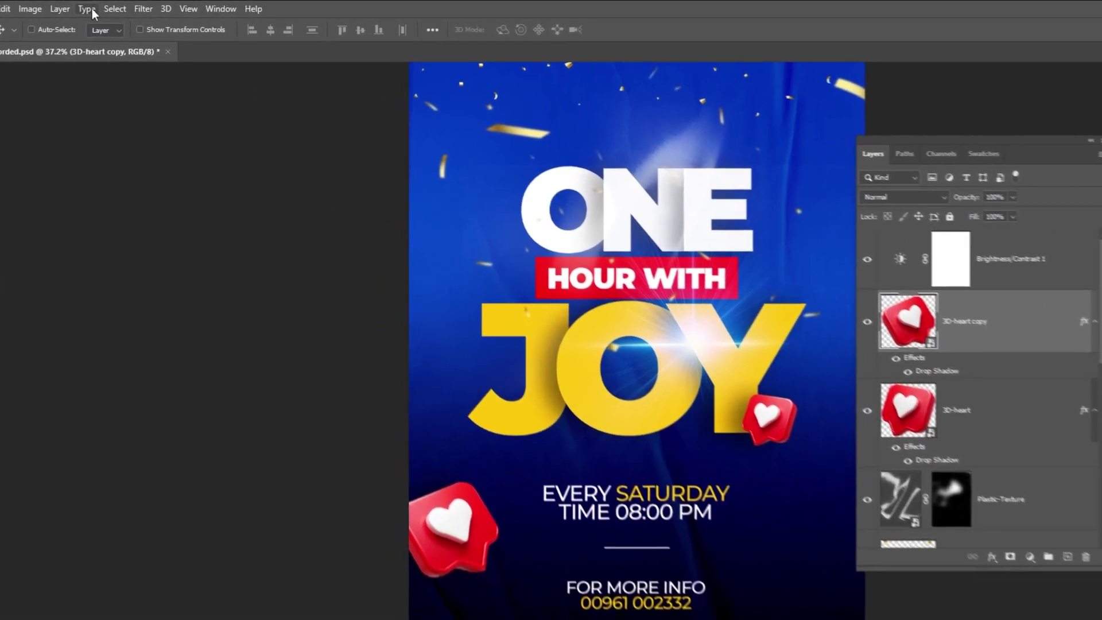
Apply Filter > Blur > Gaussian Blur to the heart copy with a 13-pixel radius.
click(157, 7)
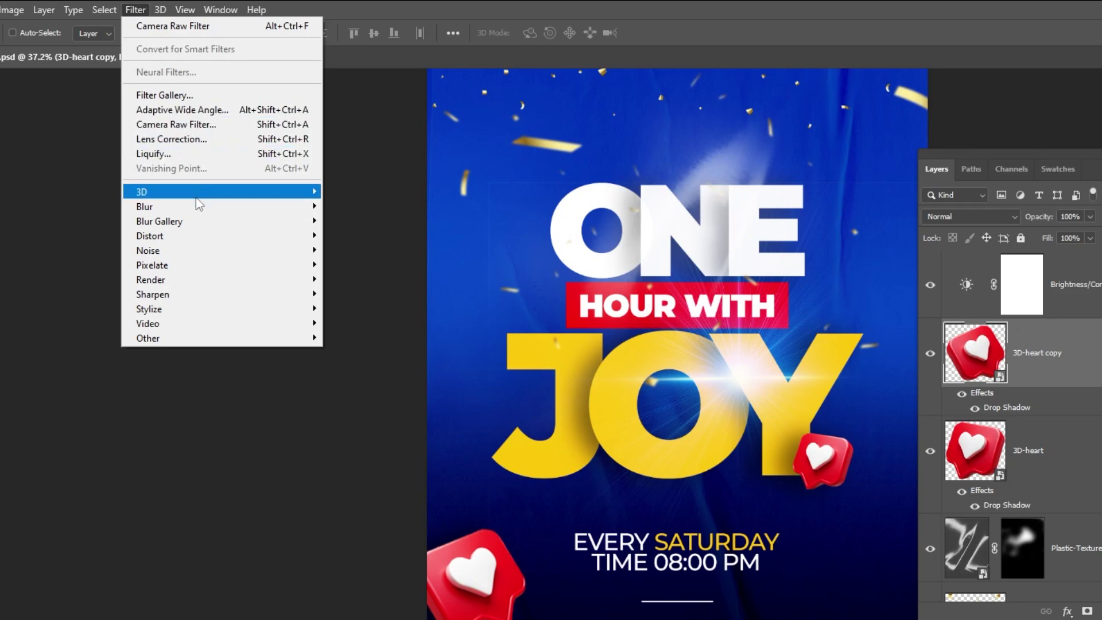
mouse_move(201, 209)
click(363, 264)
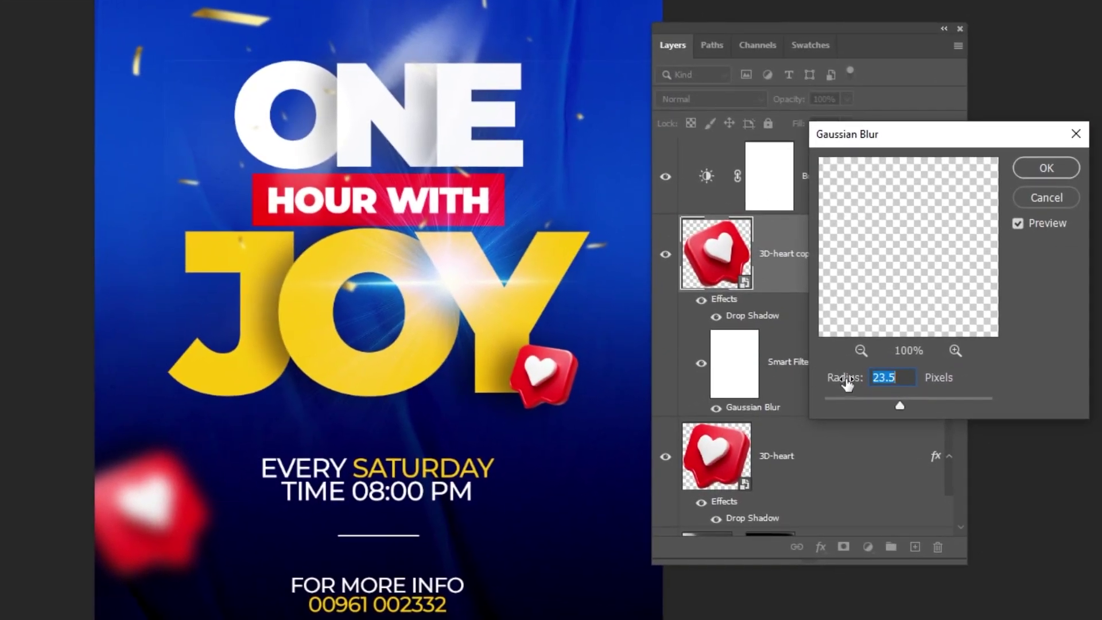
click(886, 402)
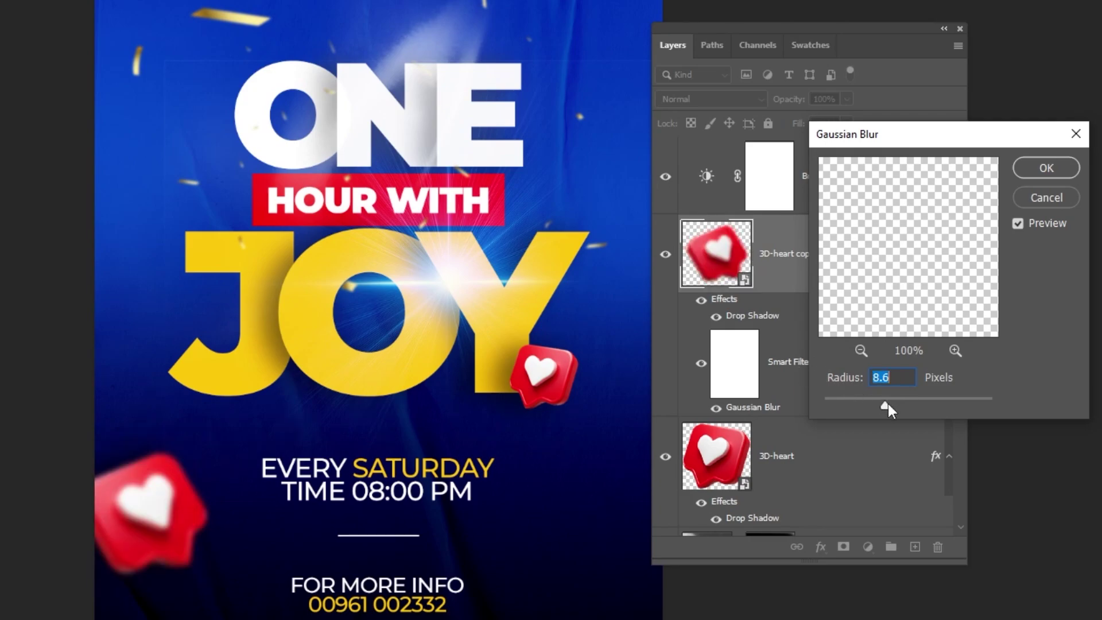
text(13)
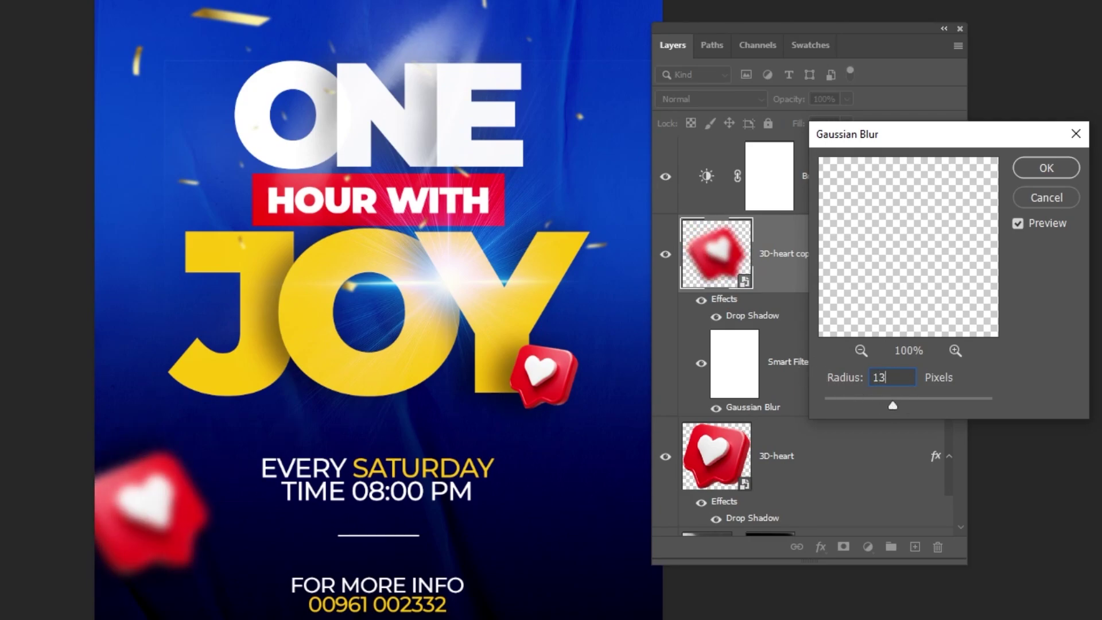